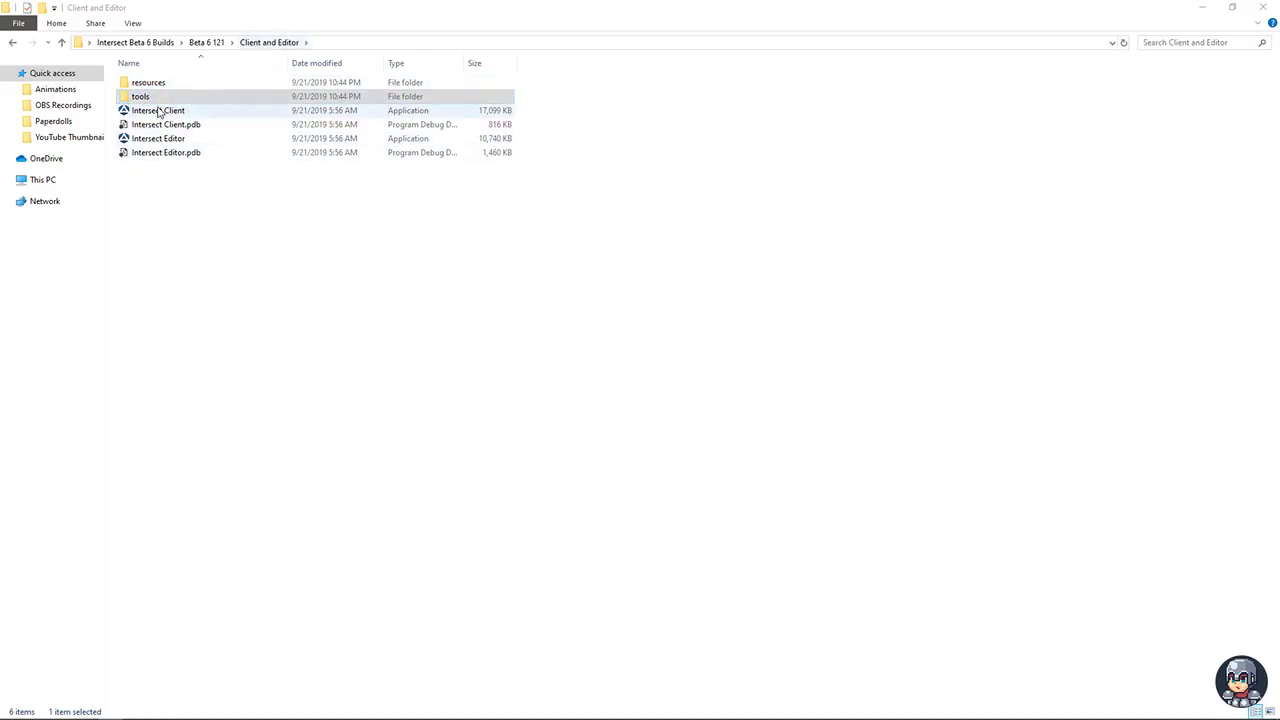
- Navigate to tools > assets > bodies and look over the female, male and Unisex folders
double_click(148, 97)
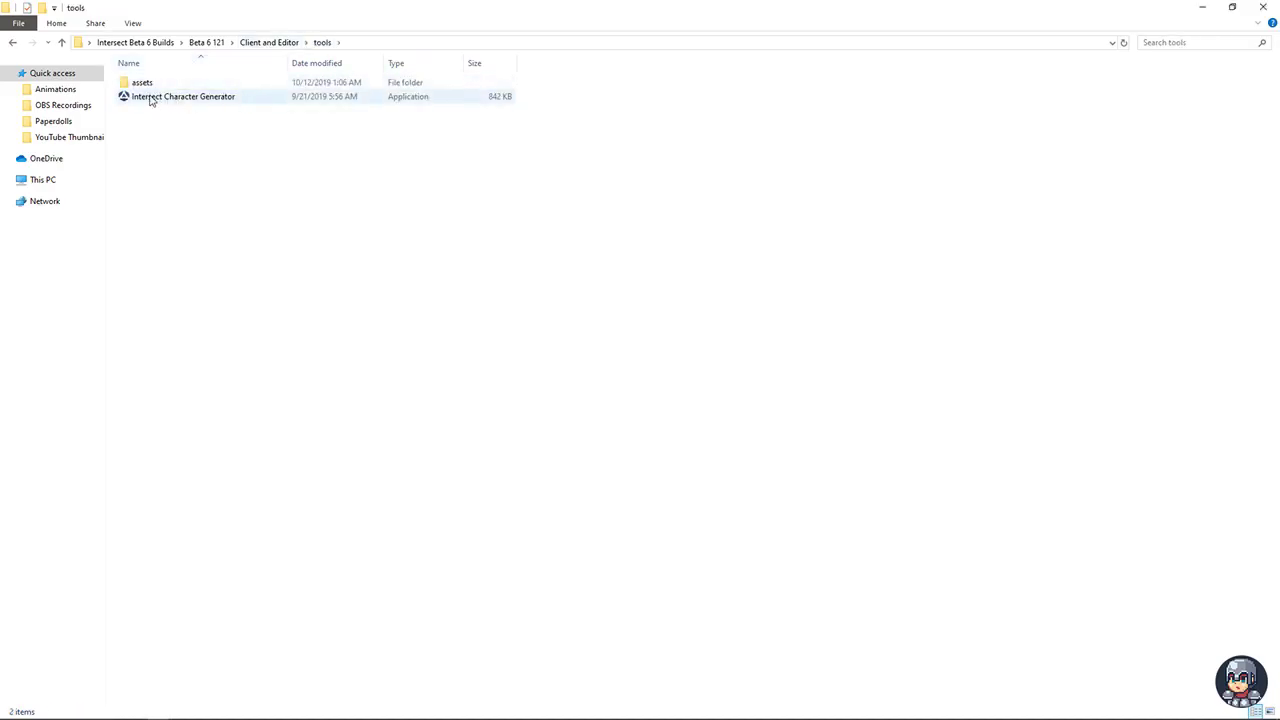
double_click(140, 83)
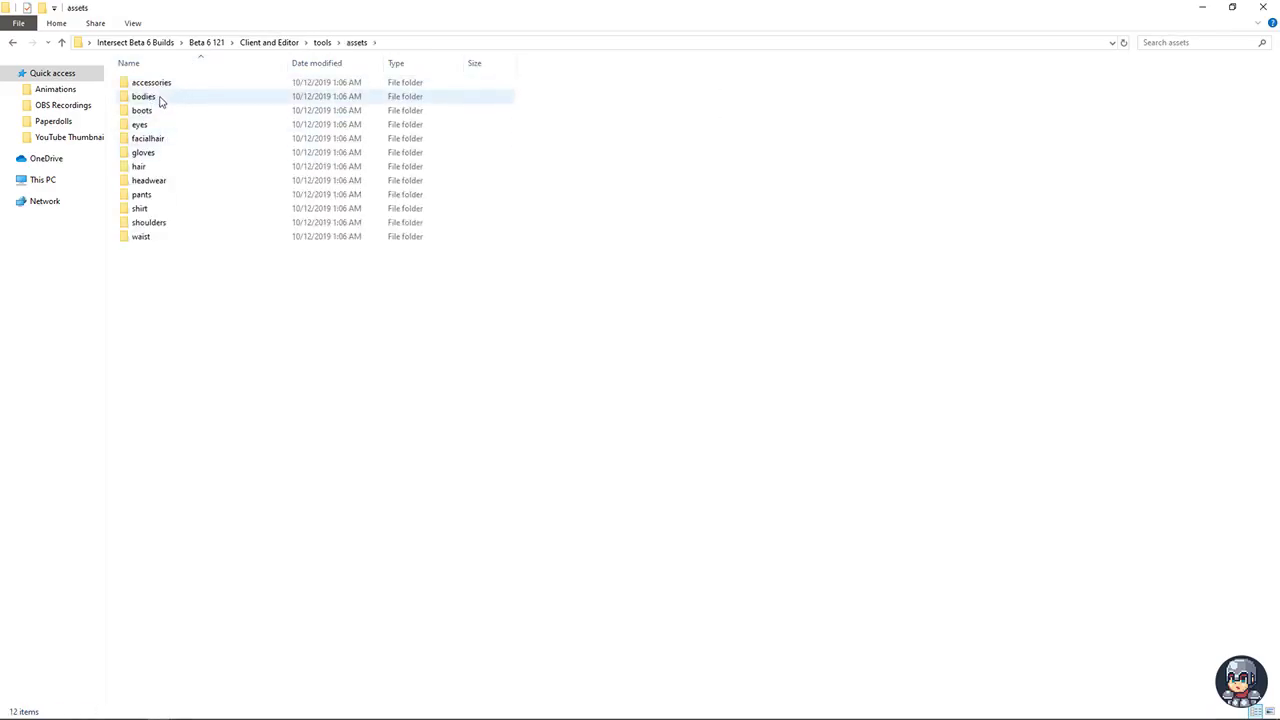
double_click(158, 99)
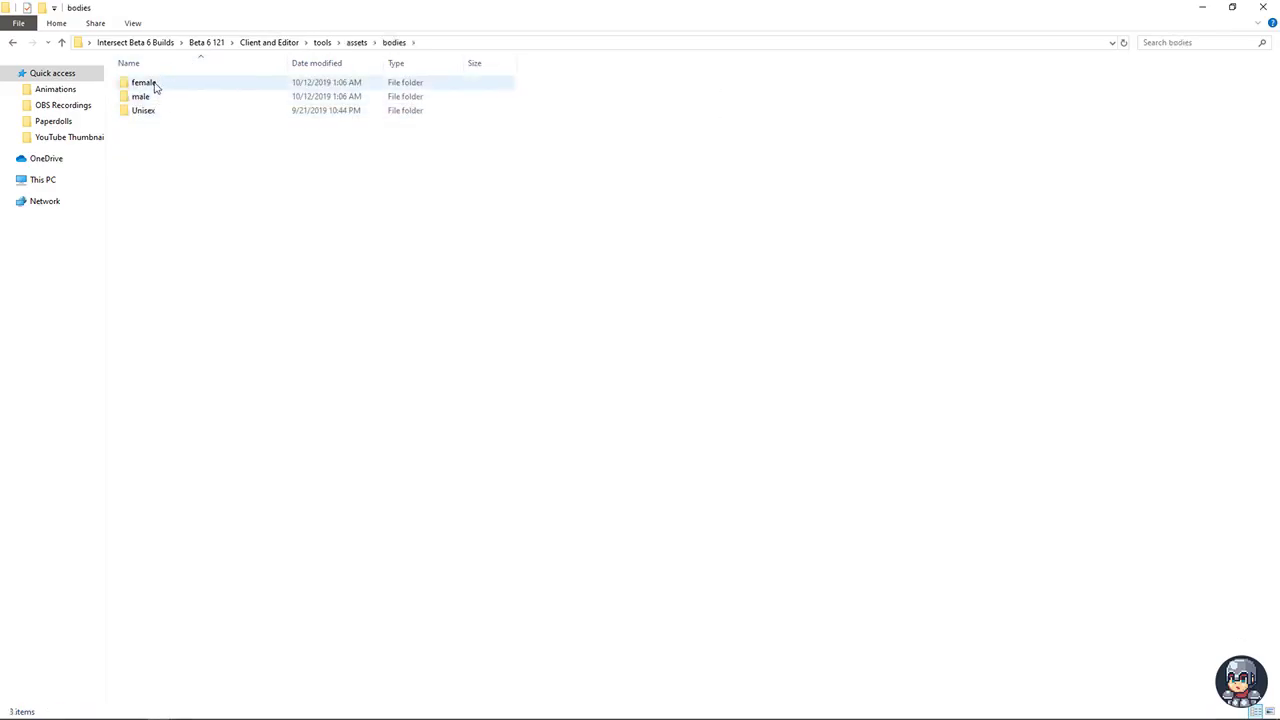
double_click(155, 88)
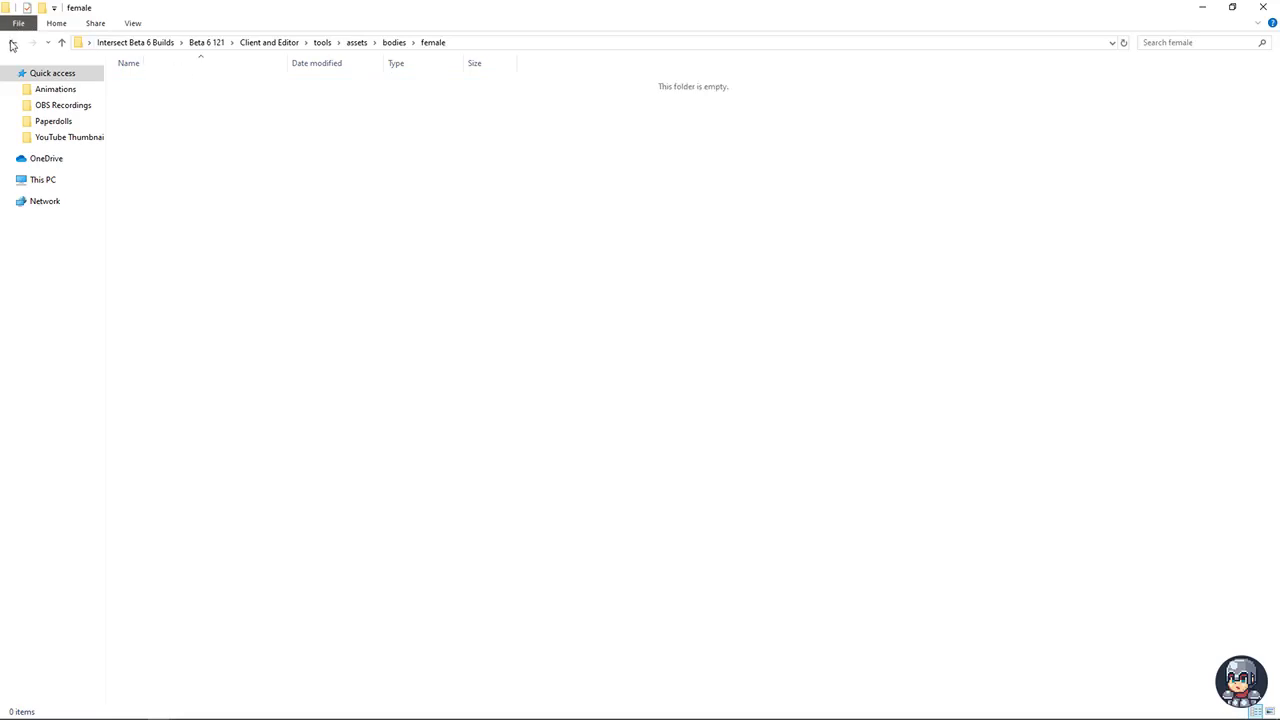
left_click(12, 44)
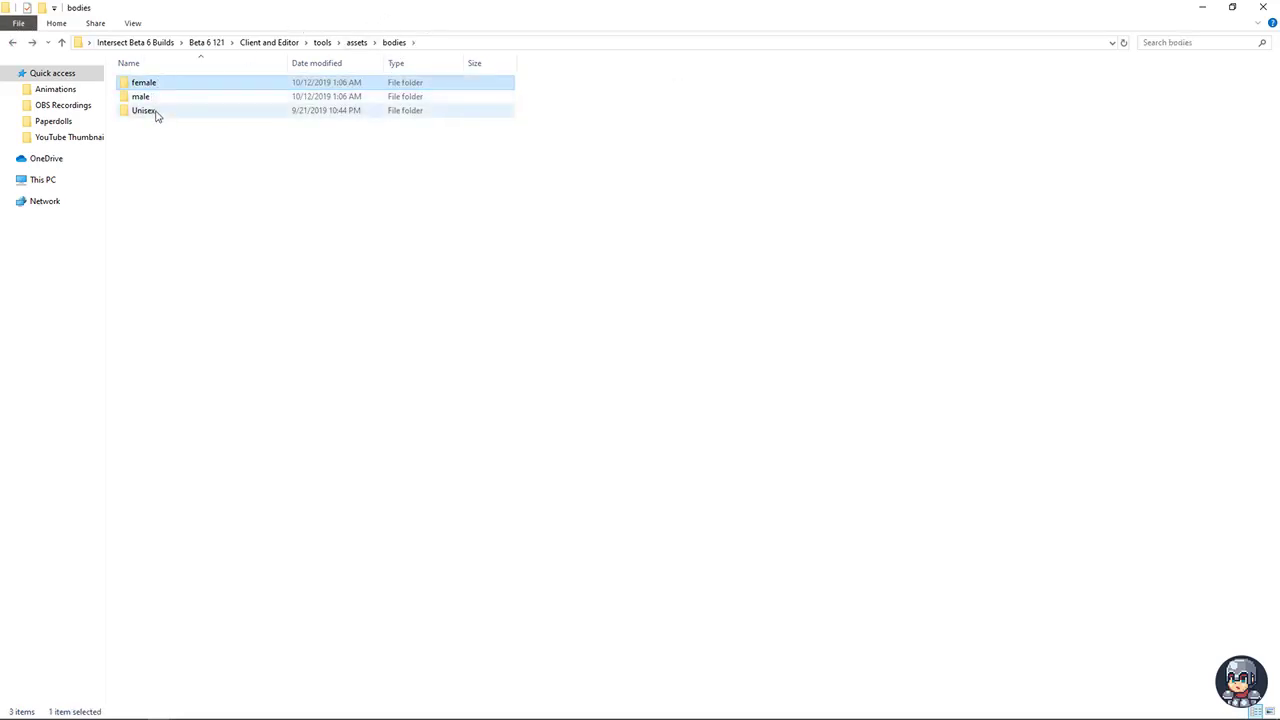
left_click(148, 96)
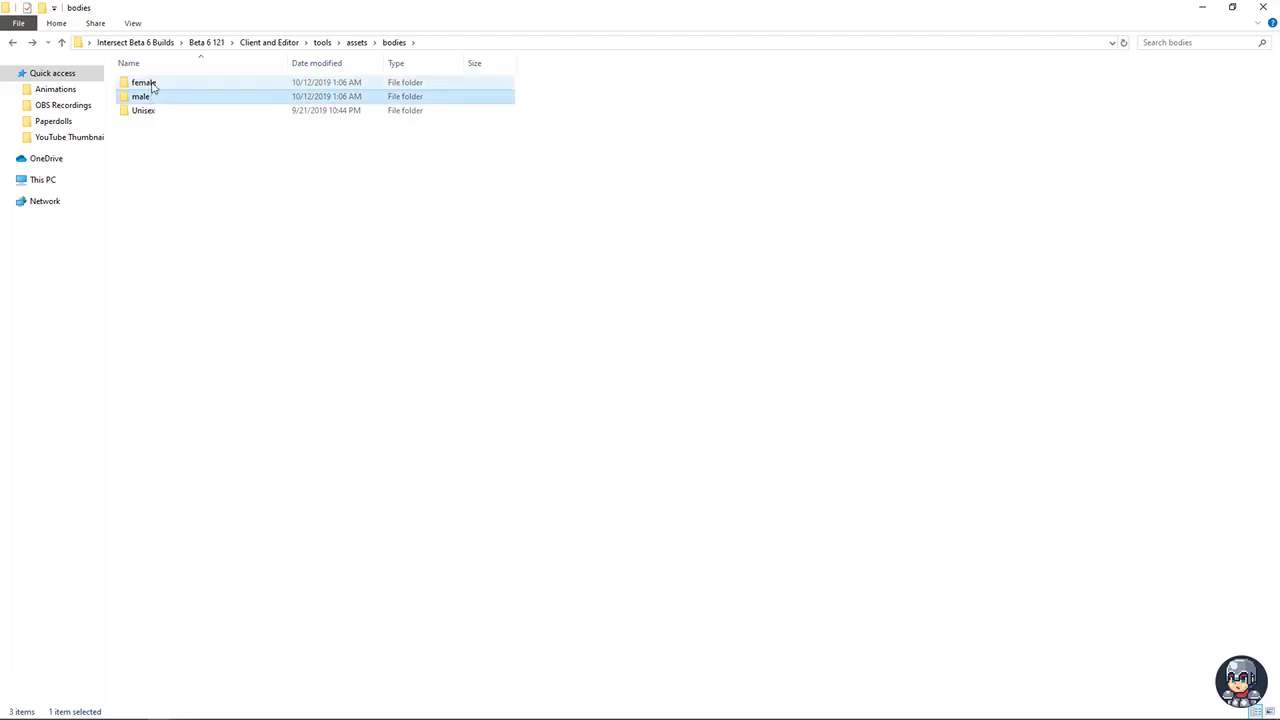
left_click(150, 84)
left_click(152, 98)
left_click(155, 112)
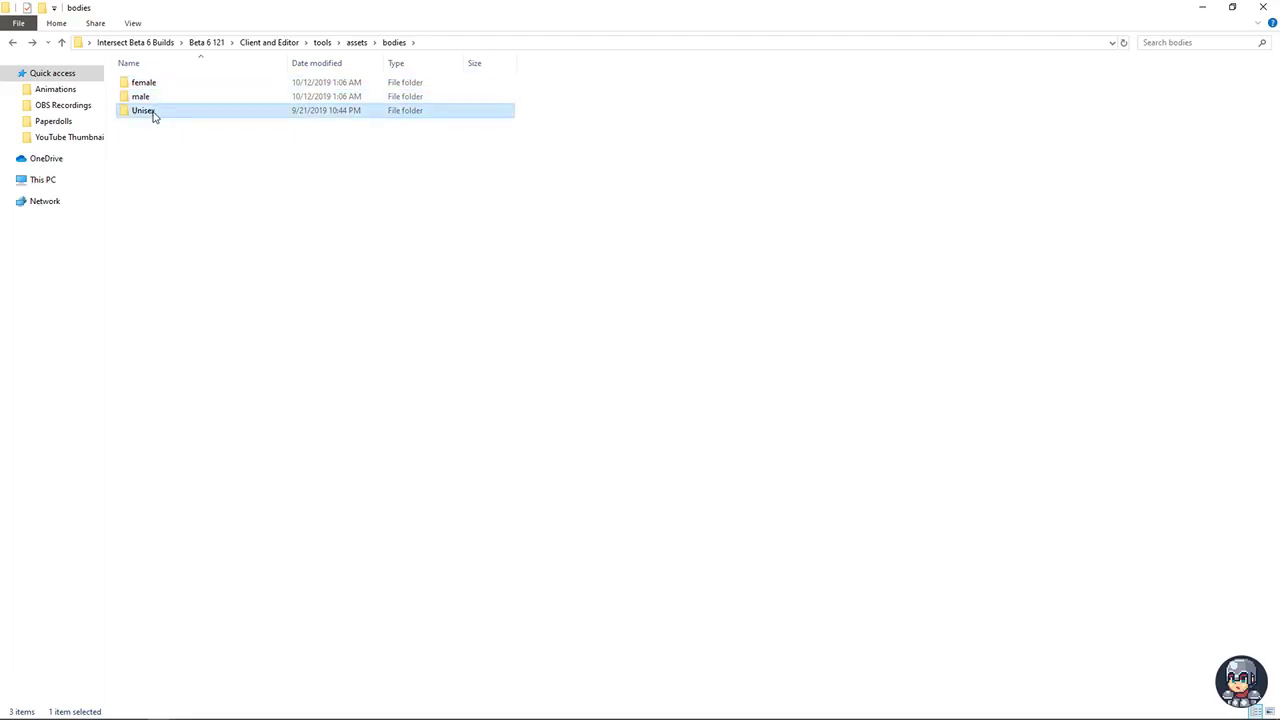
- Open the Unisex bodies folder and browse the Avian, Avian2, Orc, Panda and Undead sheets
double_click(145, 111)
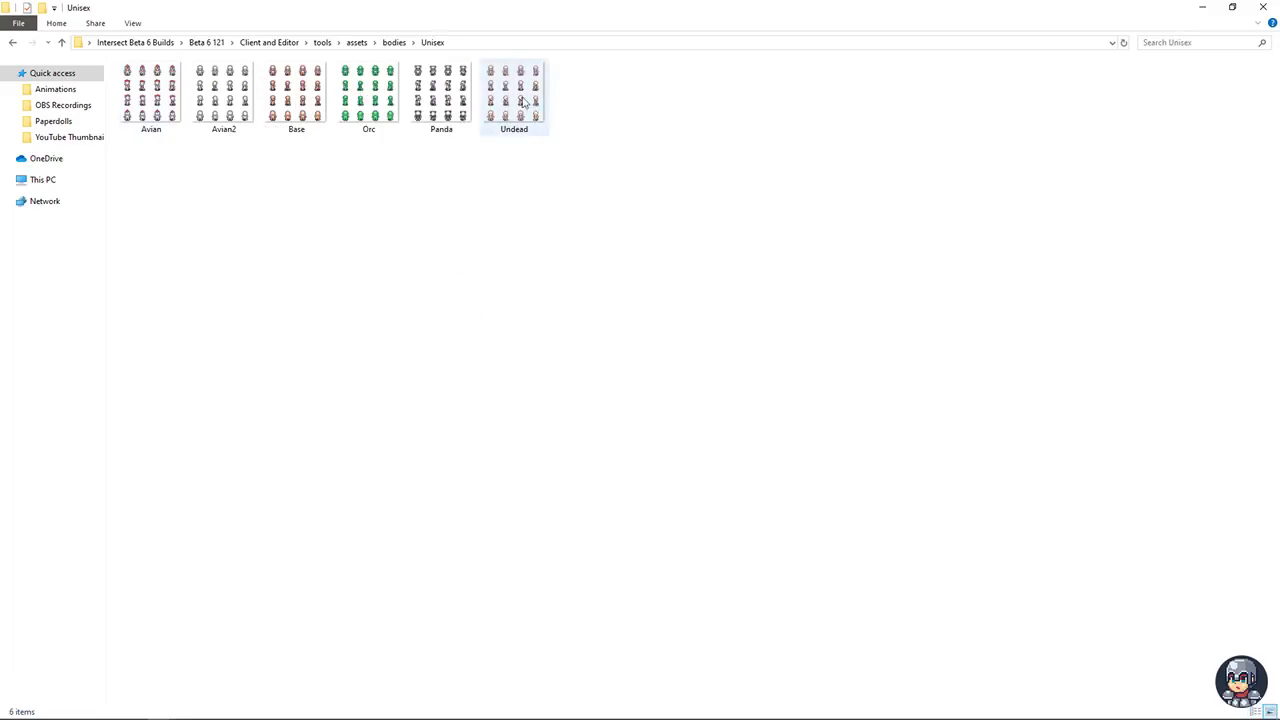
left_click(163, 110)
left_click(224, 105)
left_click(368, 105)
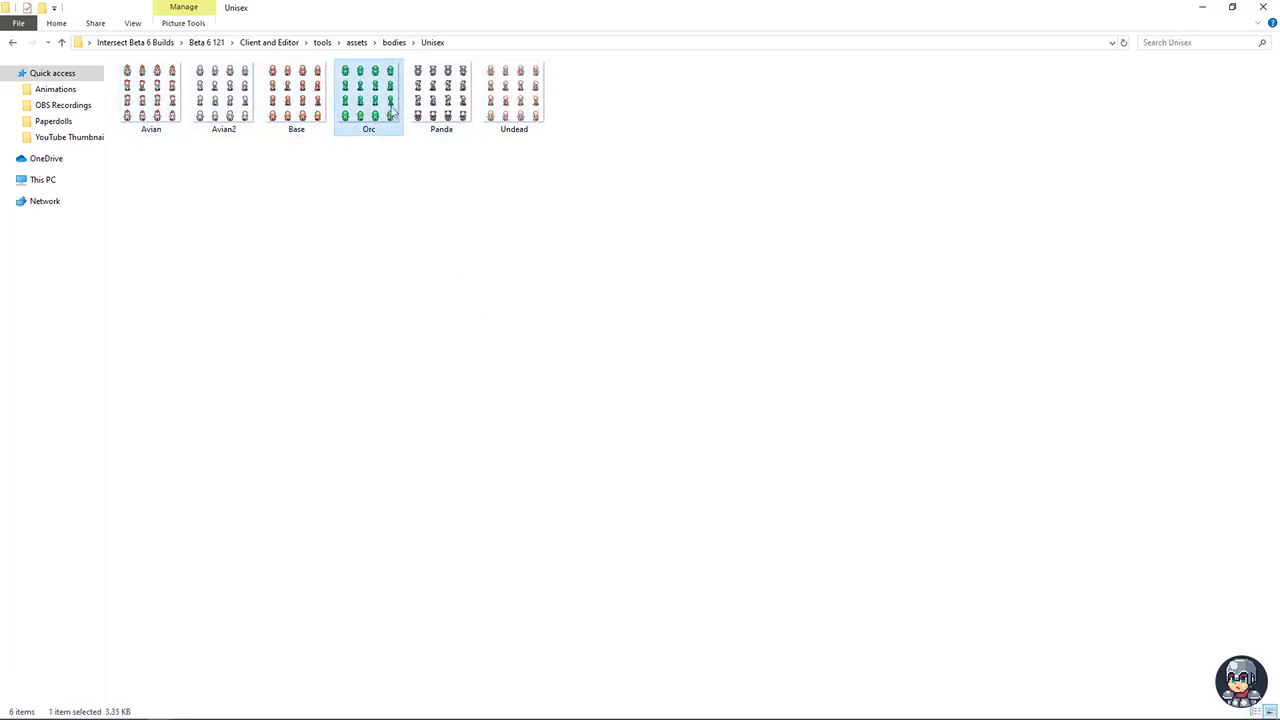
left_click(449, 112)
left_click(513, 100)
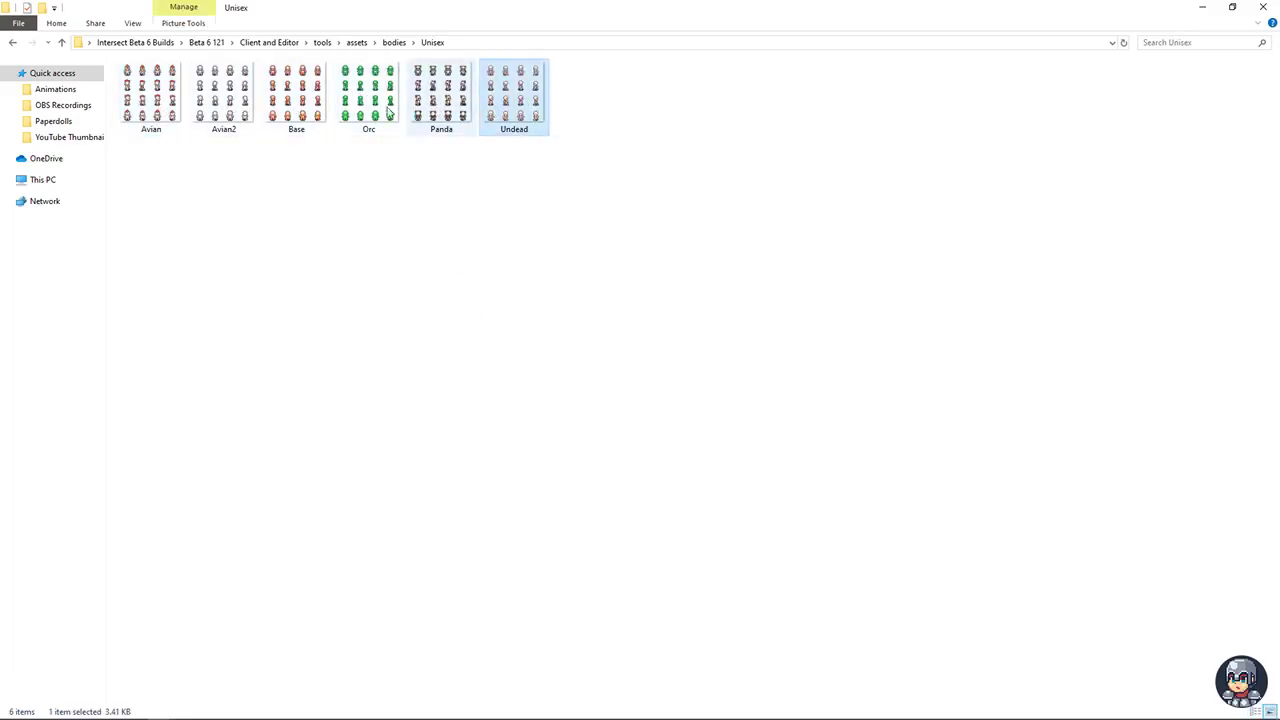
left_click(160, 110)
left_click(230, 105)
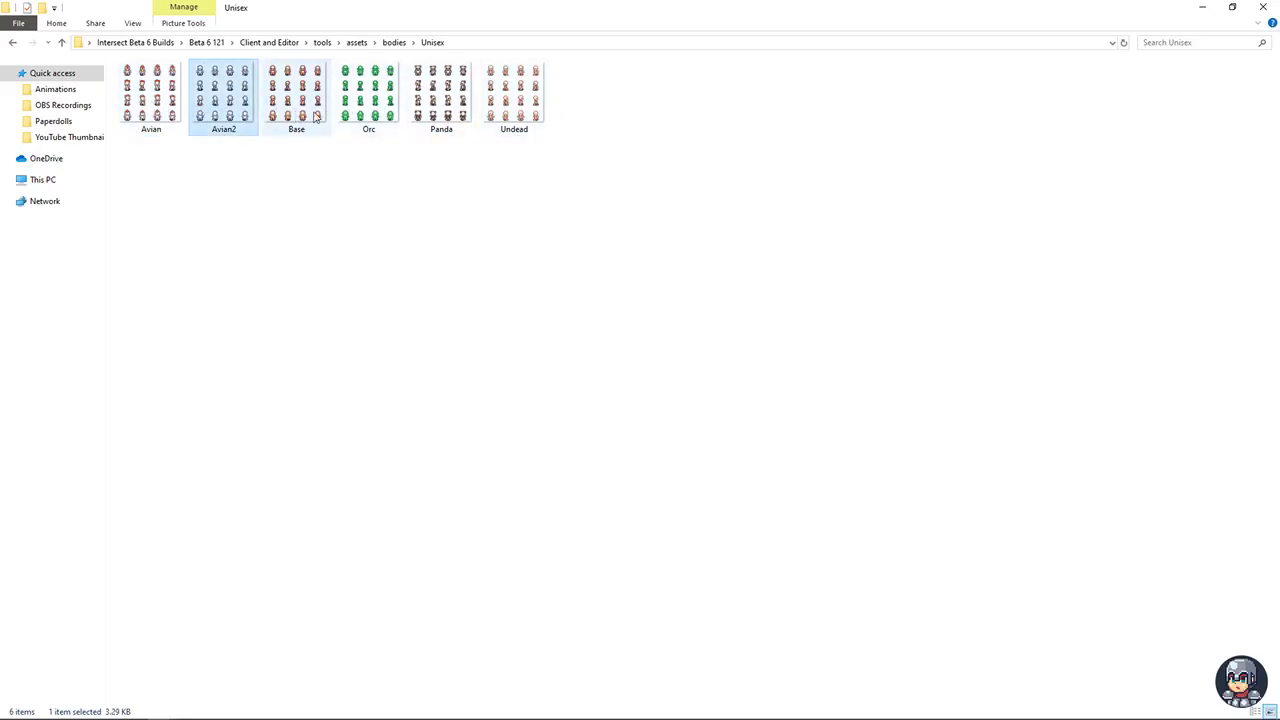
- Open assets > accessories > Unisex and scroll through the accessory sheet thumbnails
left_click(394, 42)
left_click(359, 43)
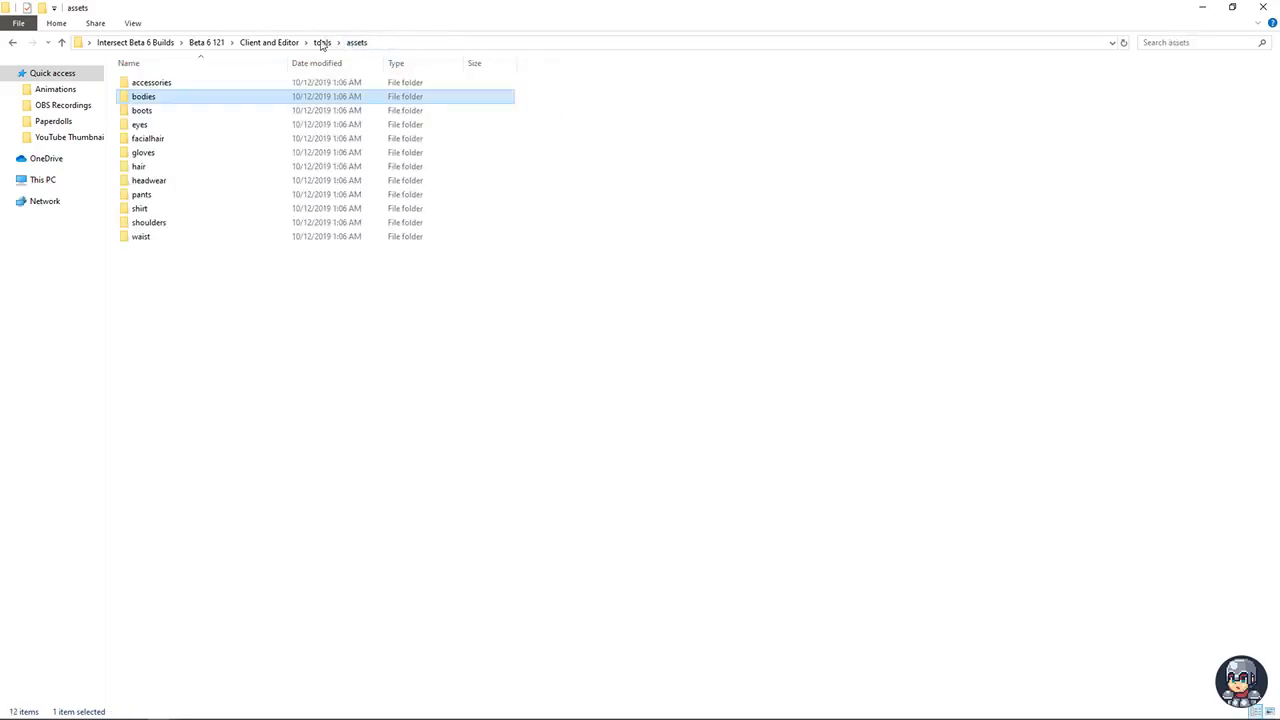
left_click(158, 85)
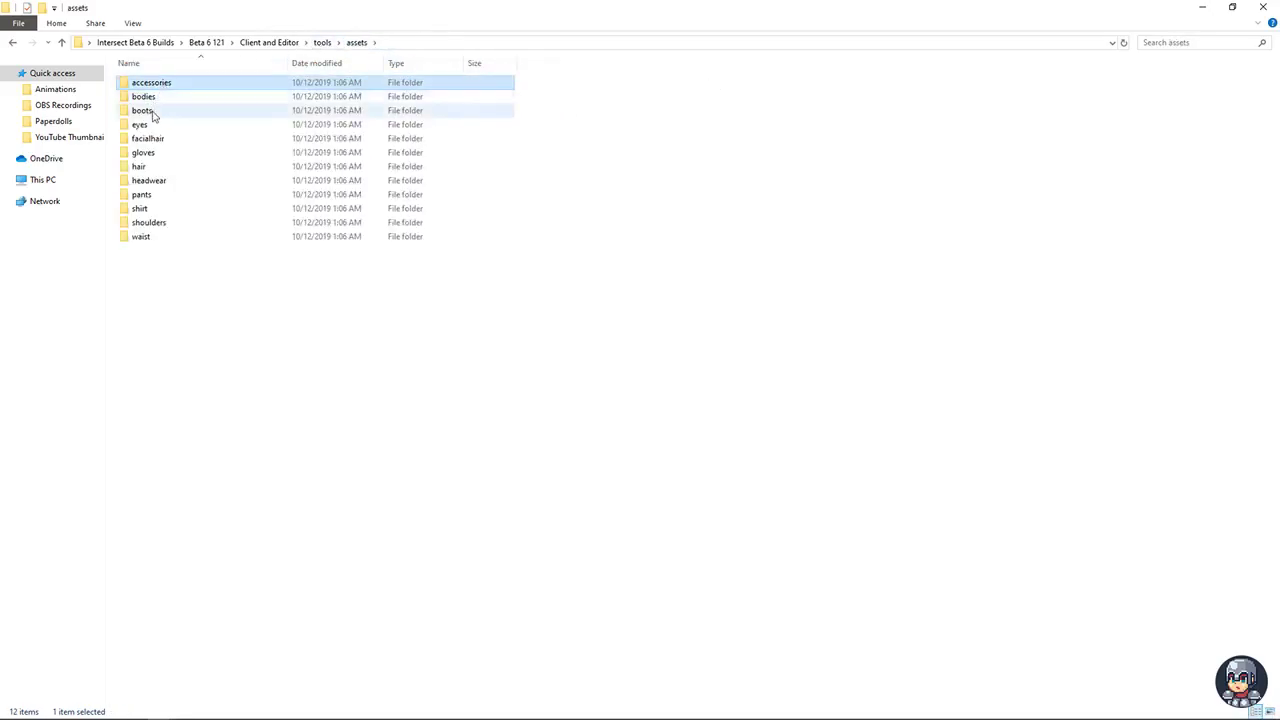
left_click(145, 113)
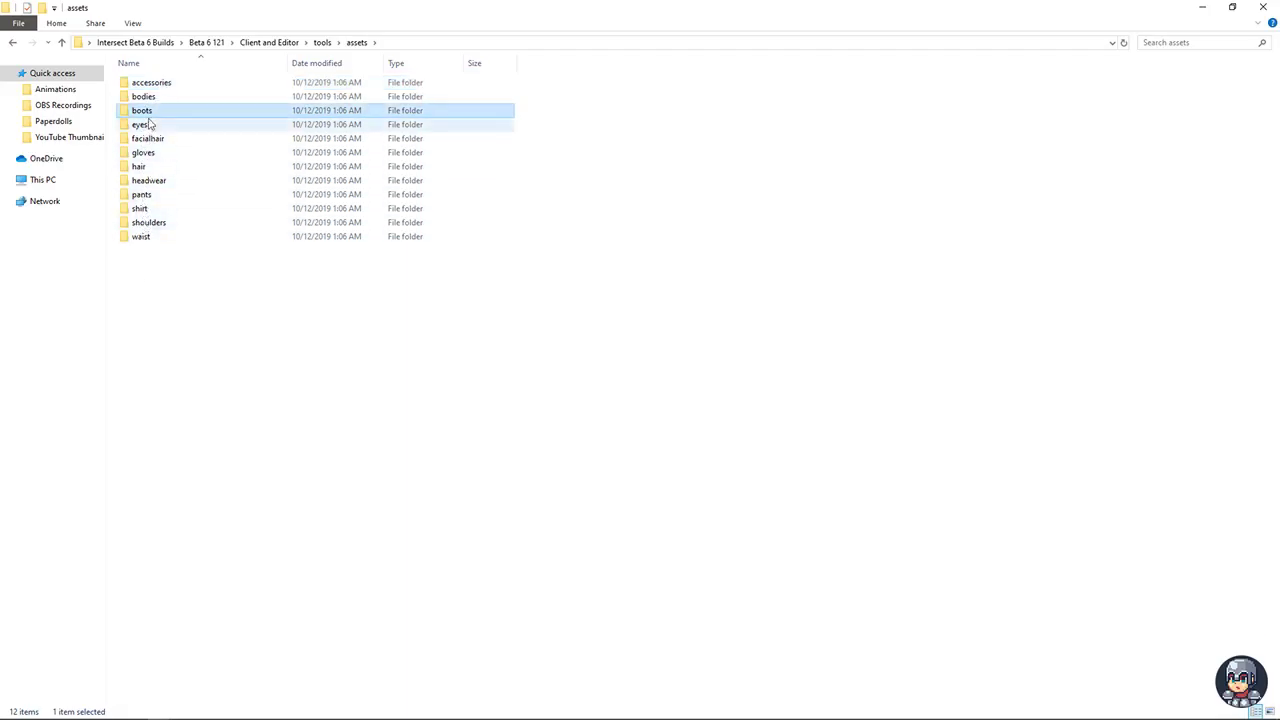
double_click(148, 84)
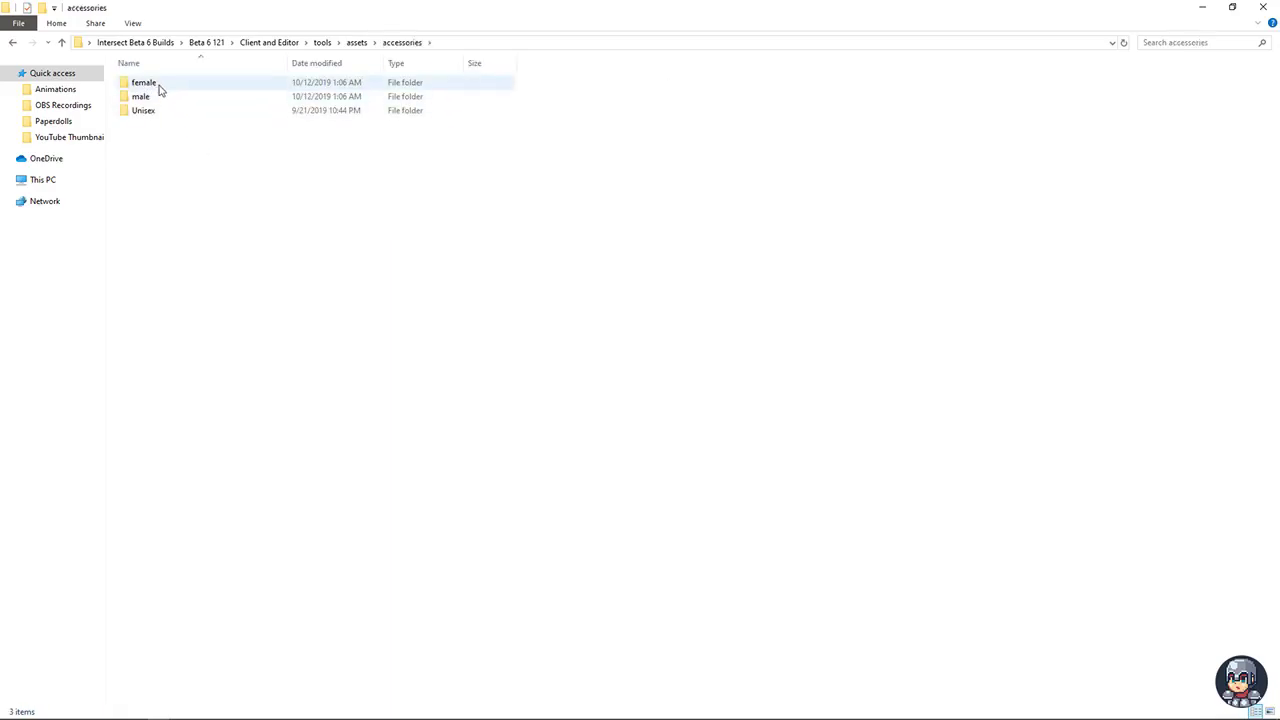
double_click(150, 111)
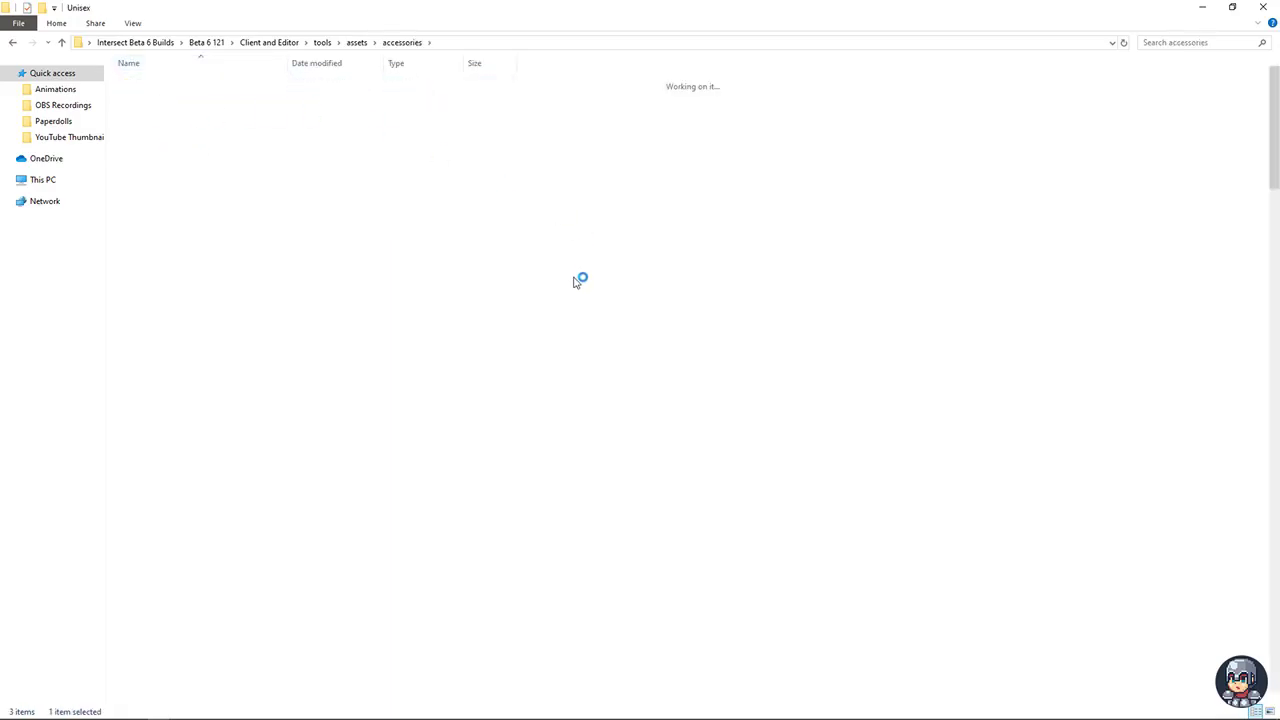
scroll(430, 410, "down", 6)
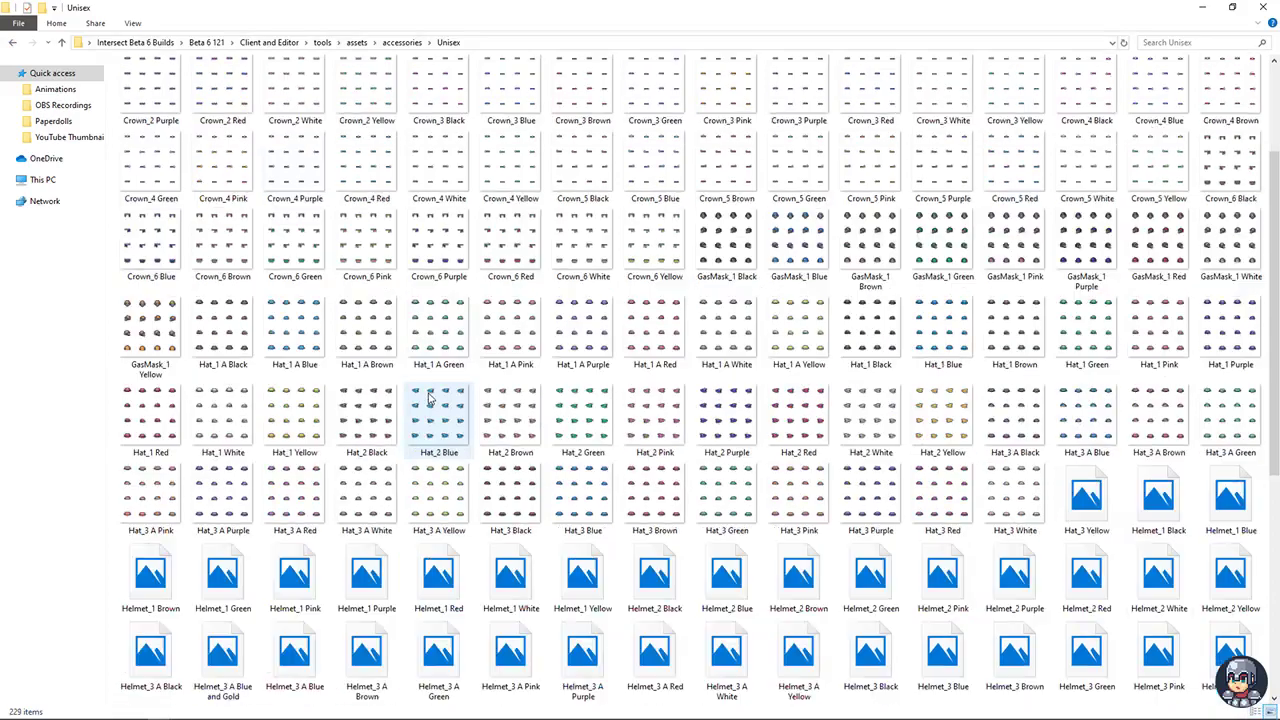
scroll(672, 556, "up", 6)
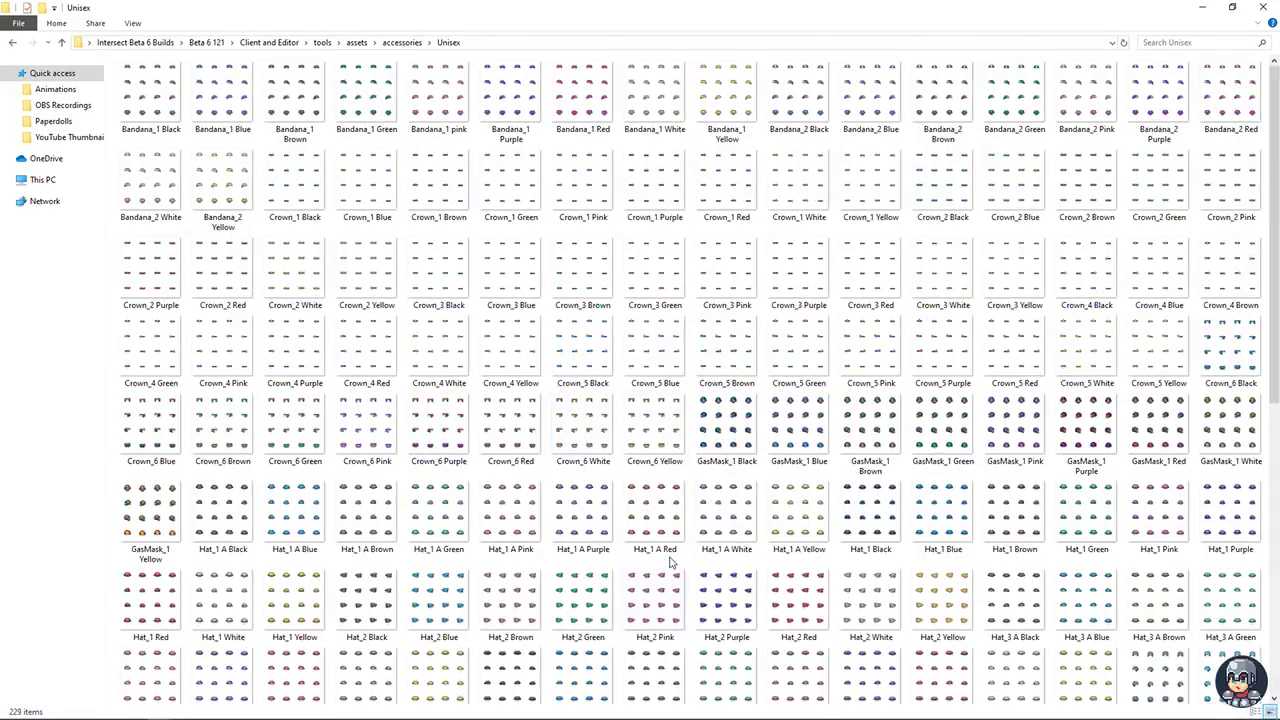
scroll(712, 390, "down", 6)
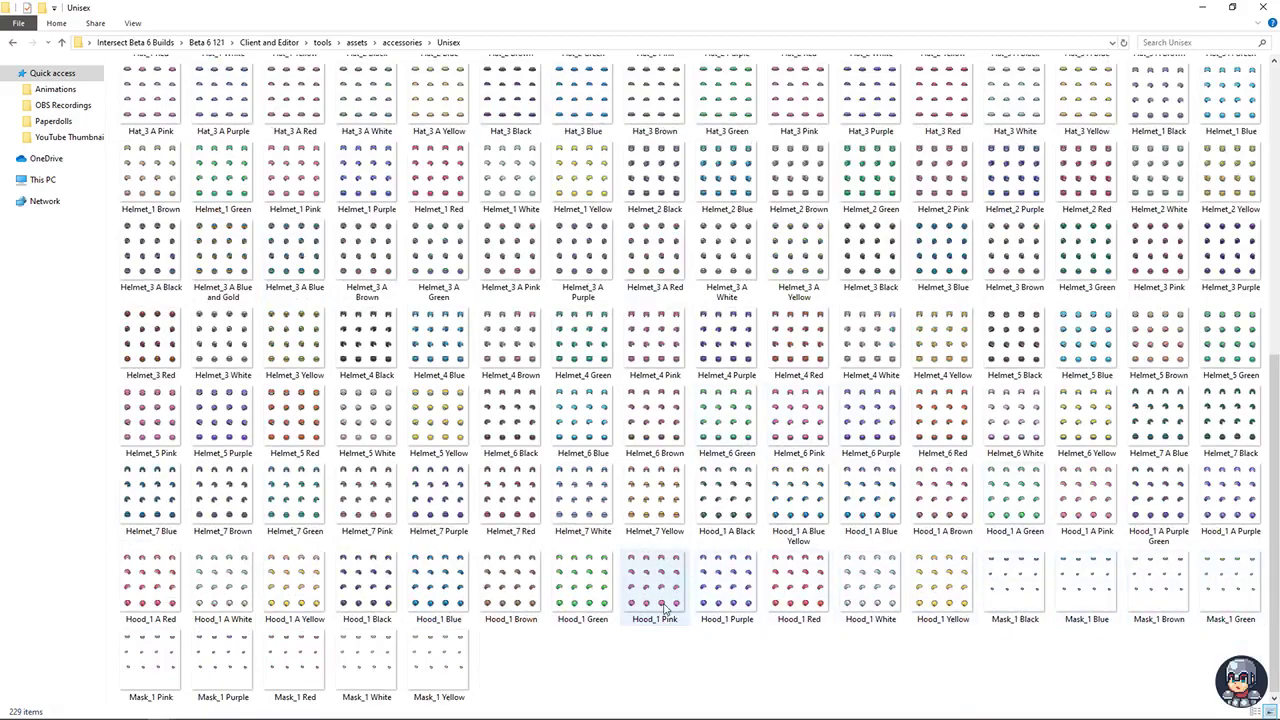
scroll(440, 600, "up", 6)
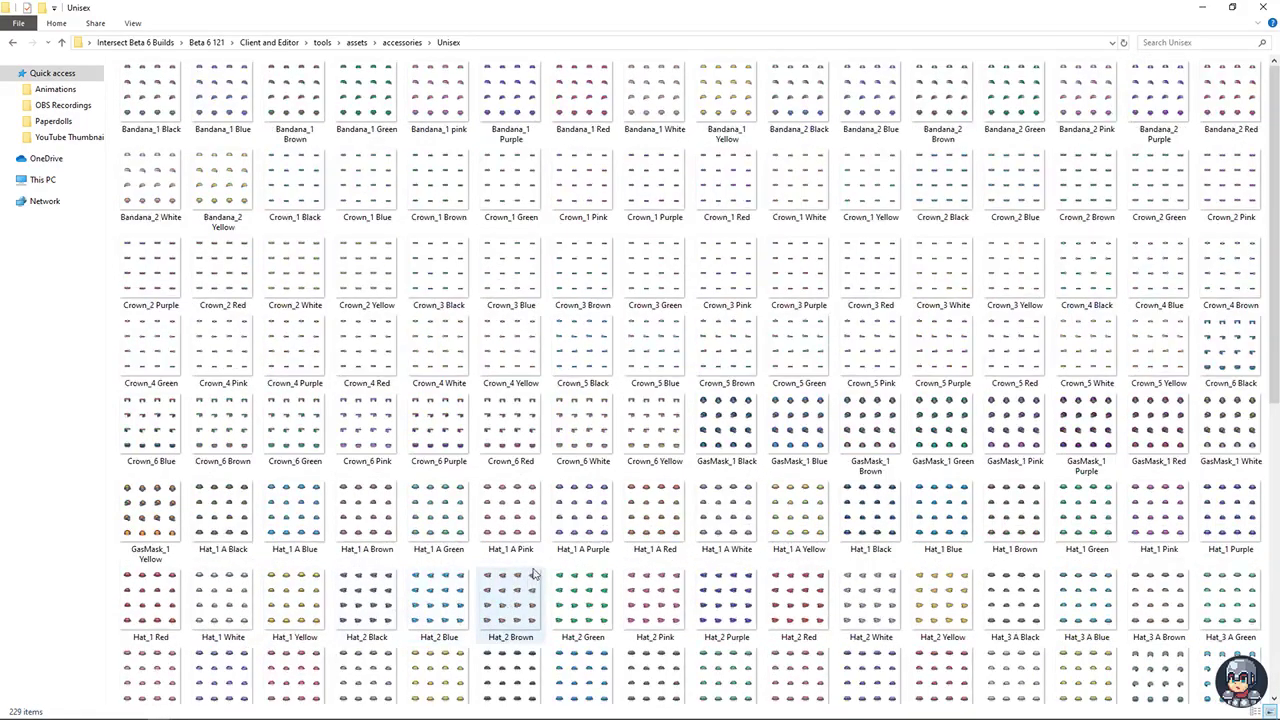
- Go back up through assets, peek at bodies, and return to the Client and Editor folder
left_click(402, 42)
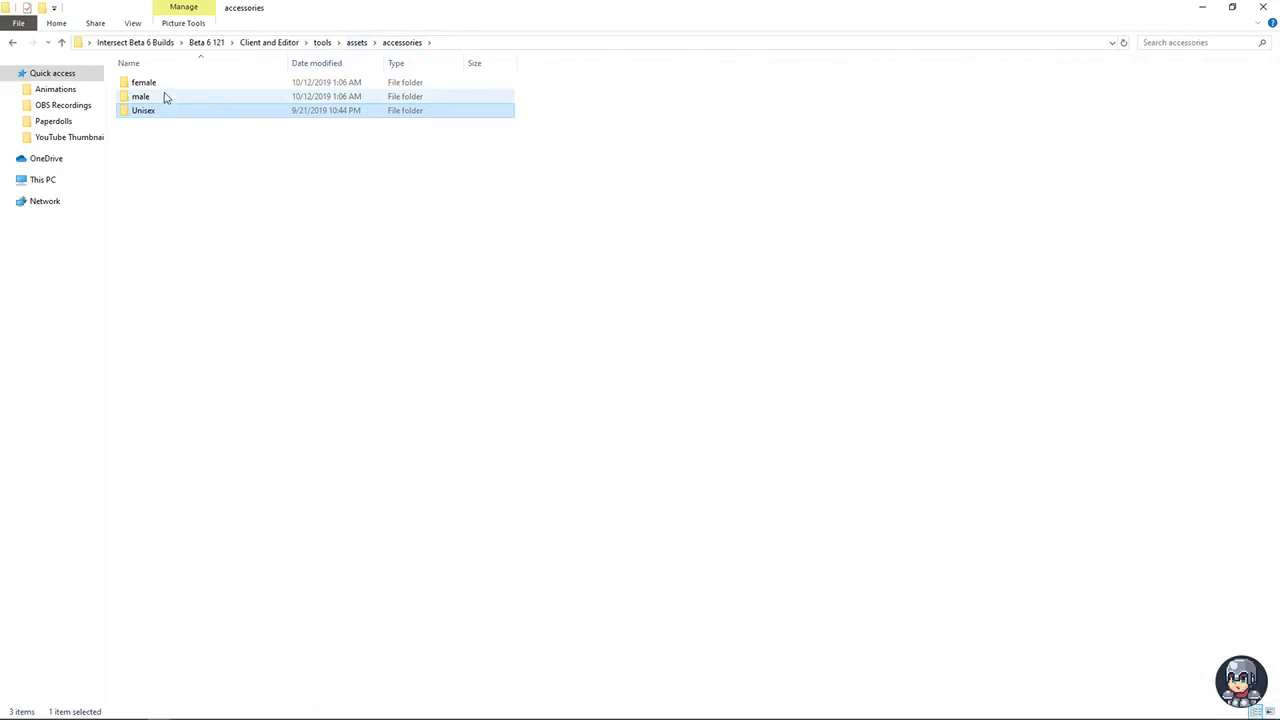
left_click(357, 42)
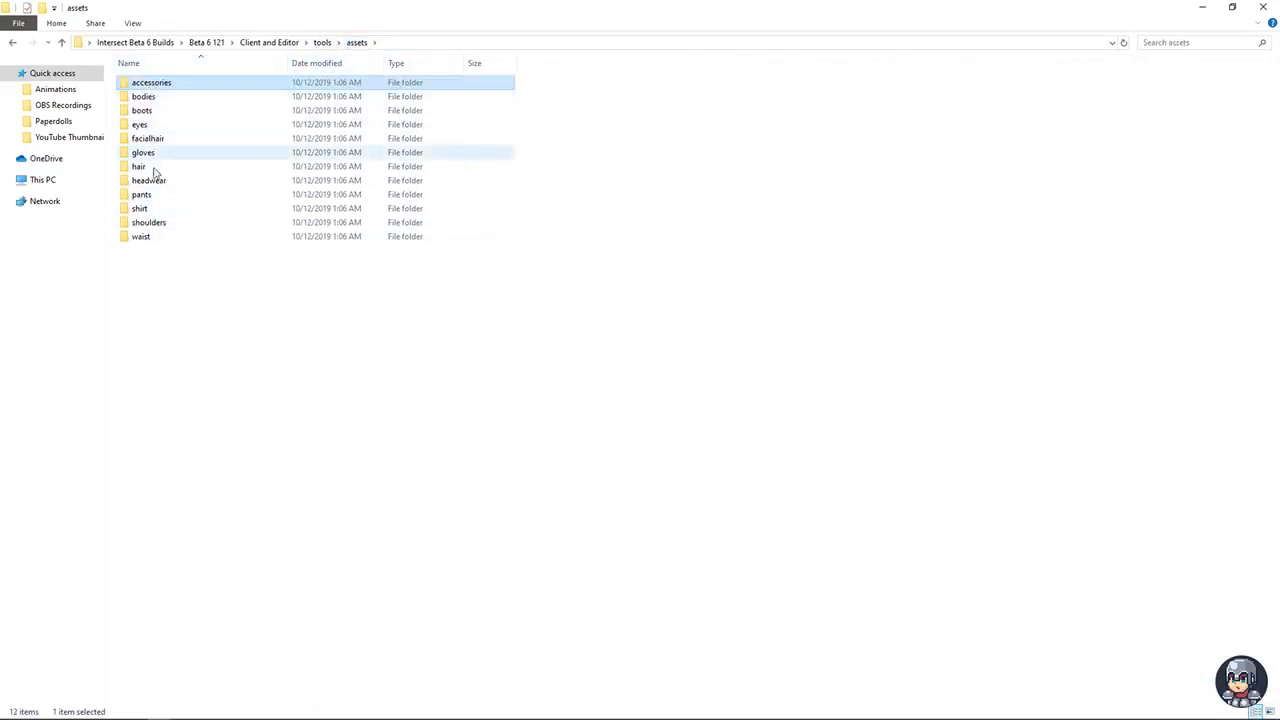
double_click(149, 97)
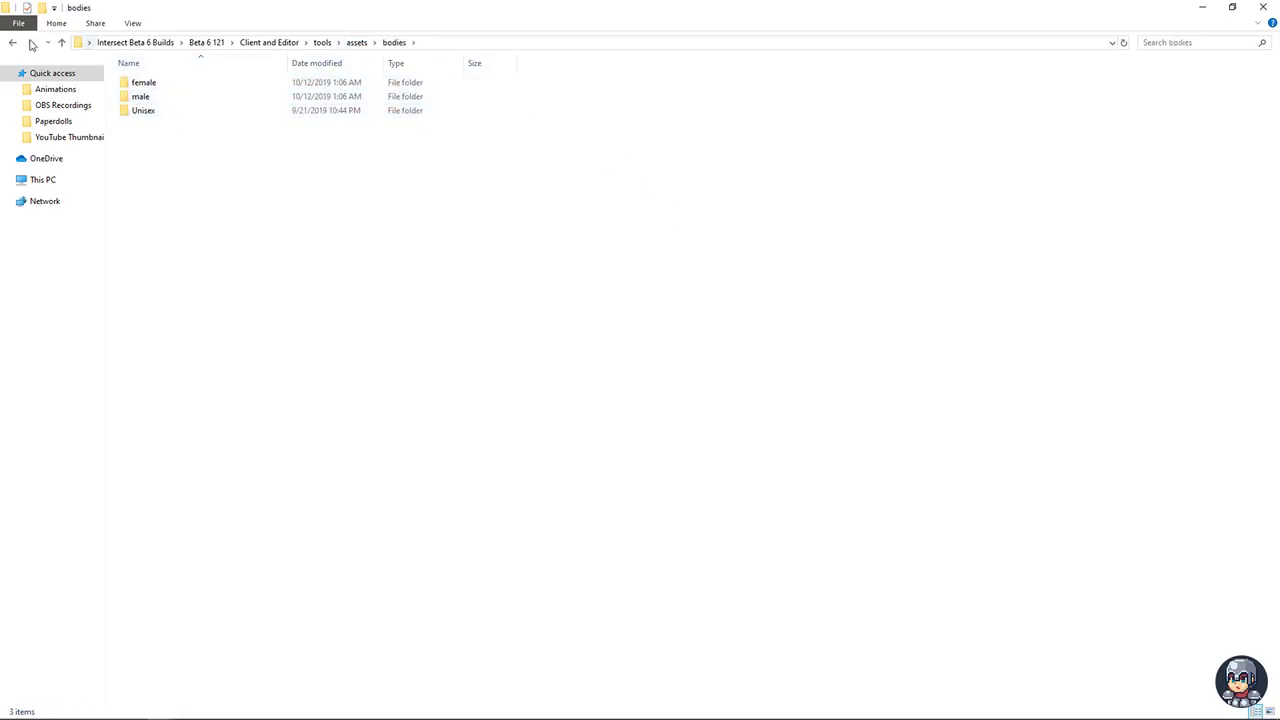
left_click(13, 43)
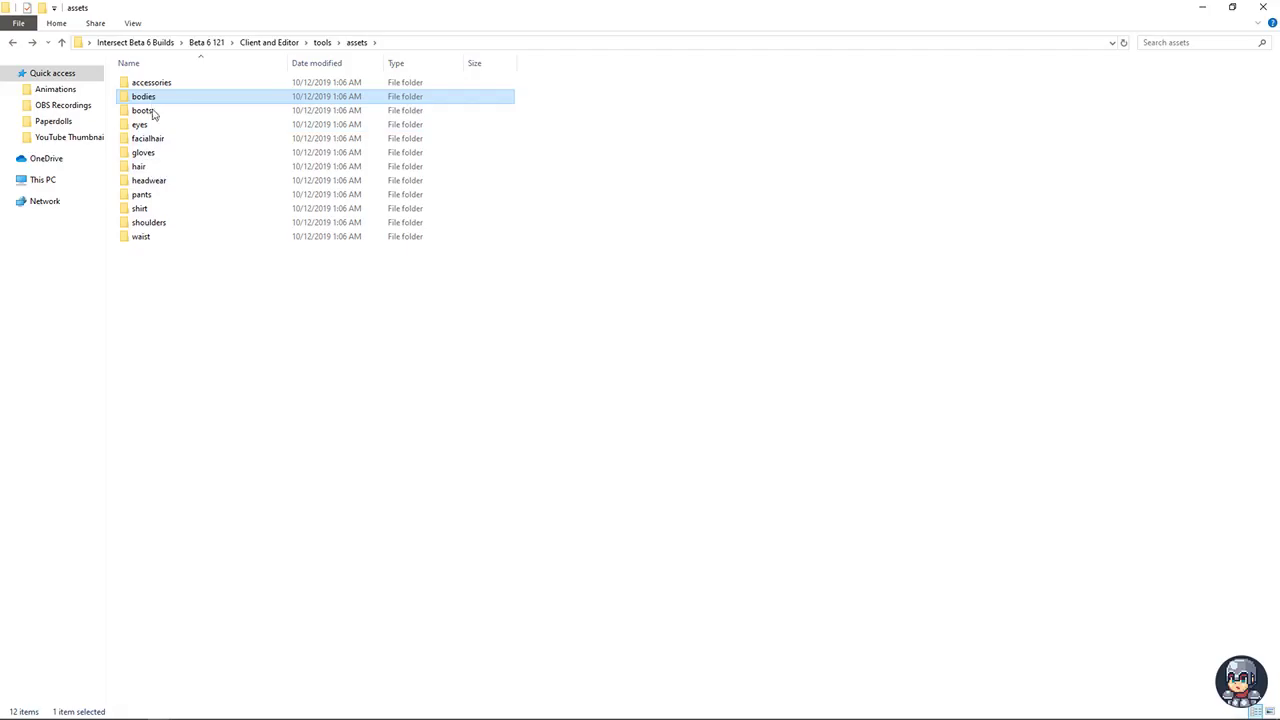
left_click(286, 44)
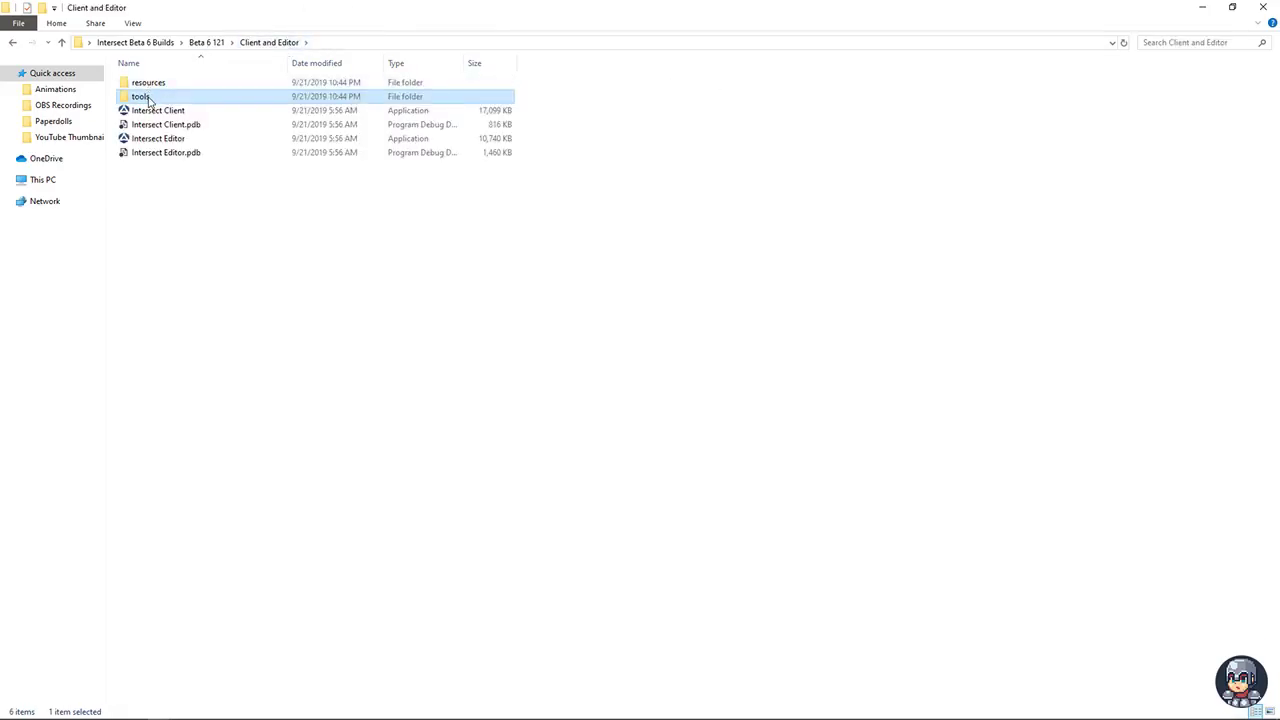
- Launch Intersect Character Generator from the tools folder and enlarge the sprite preview
double_click(145, 97)
double_click(191, 97)
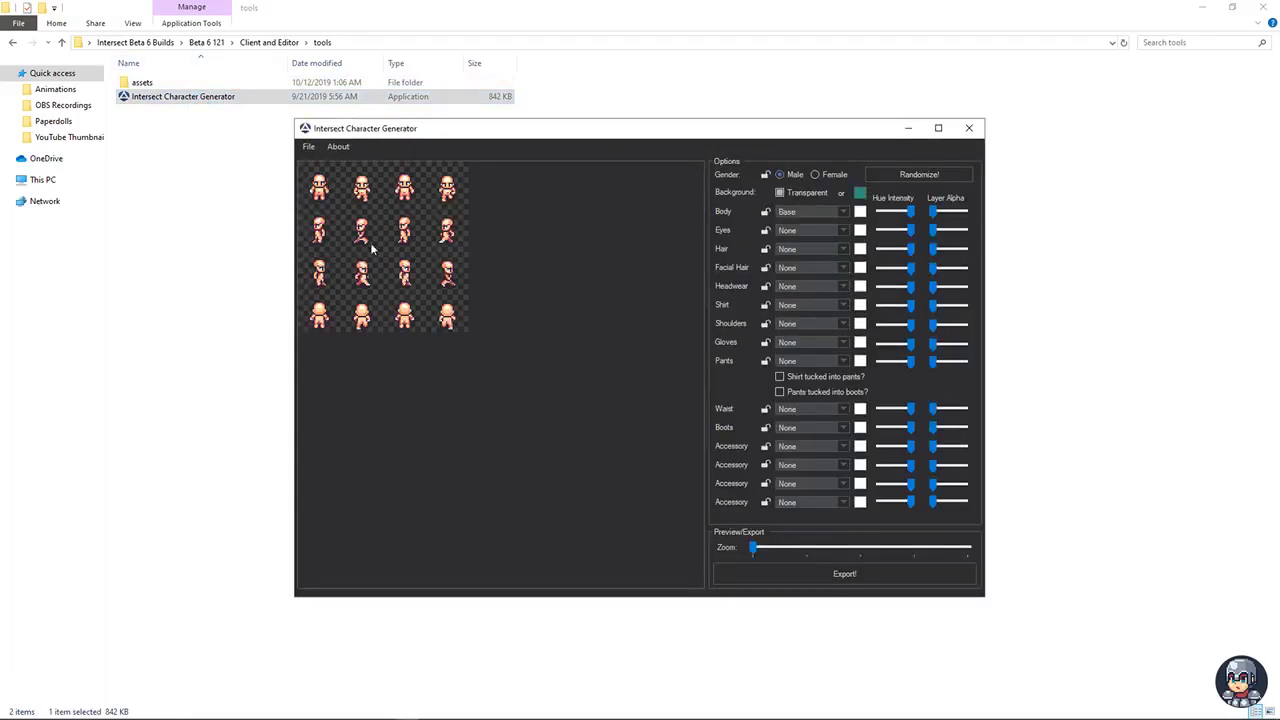
left_click_drag(754, 548, 806, 548)
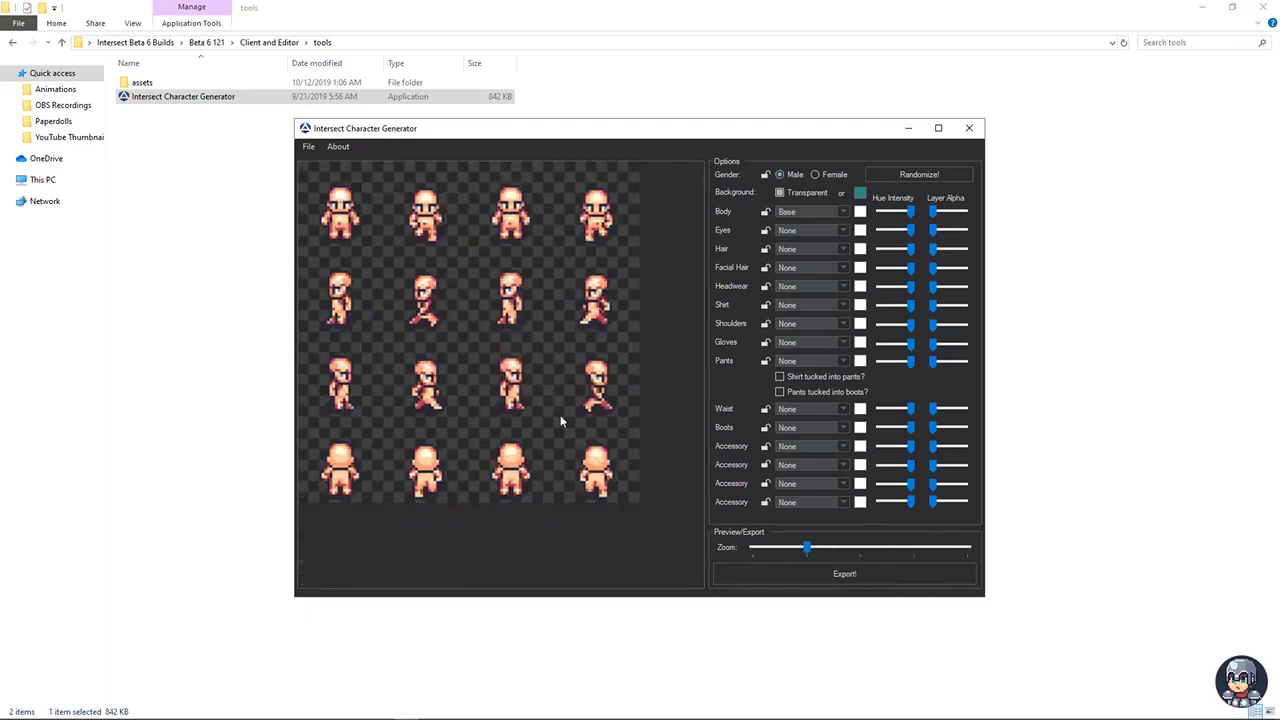
- Make the character female with the Base body and no accessory
left_click(826, 174)
left_click(781, 175)
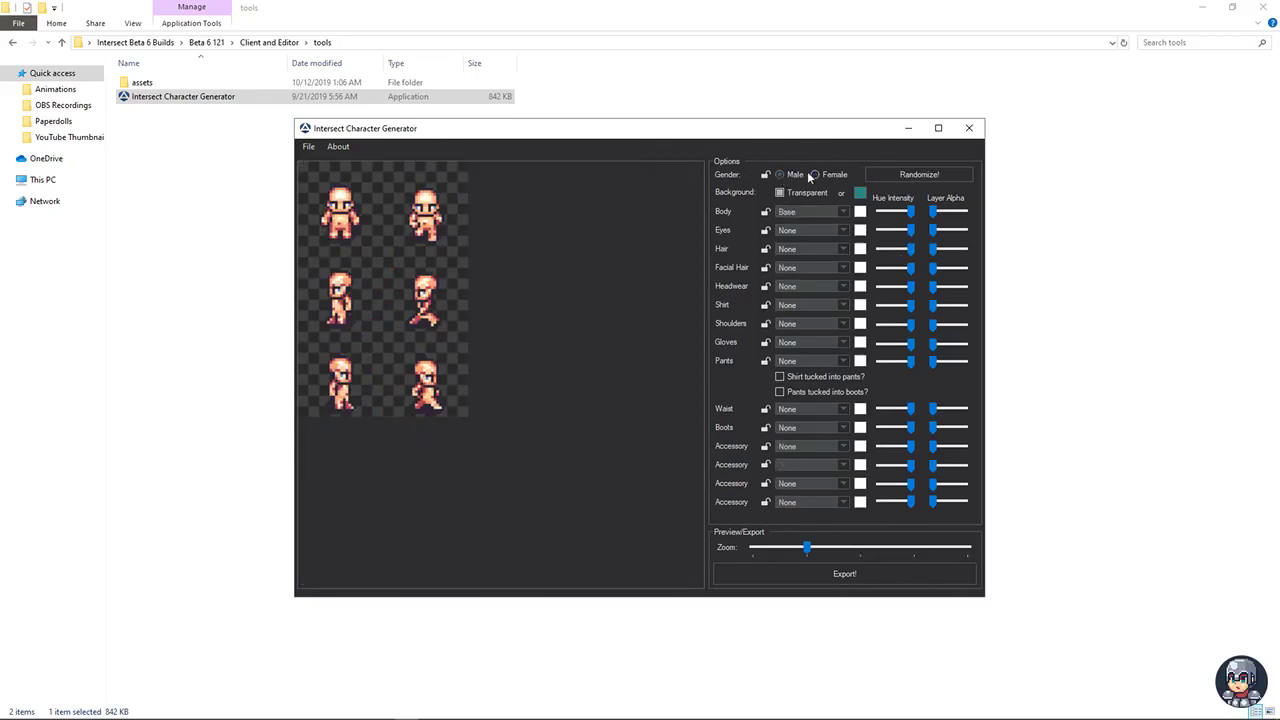
left_click(834, 176)
left_click(791, 213)
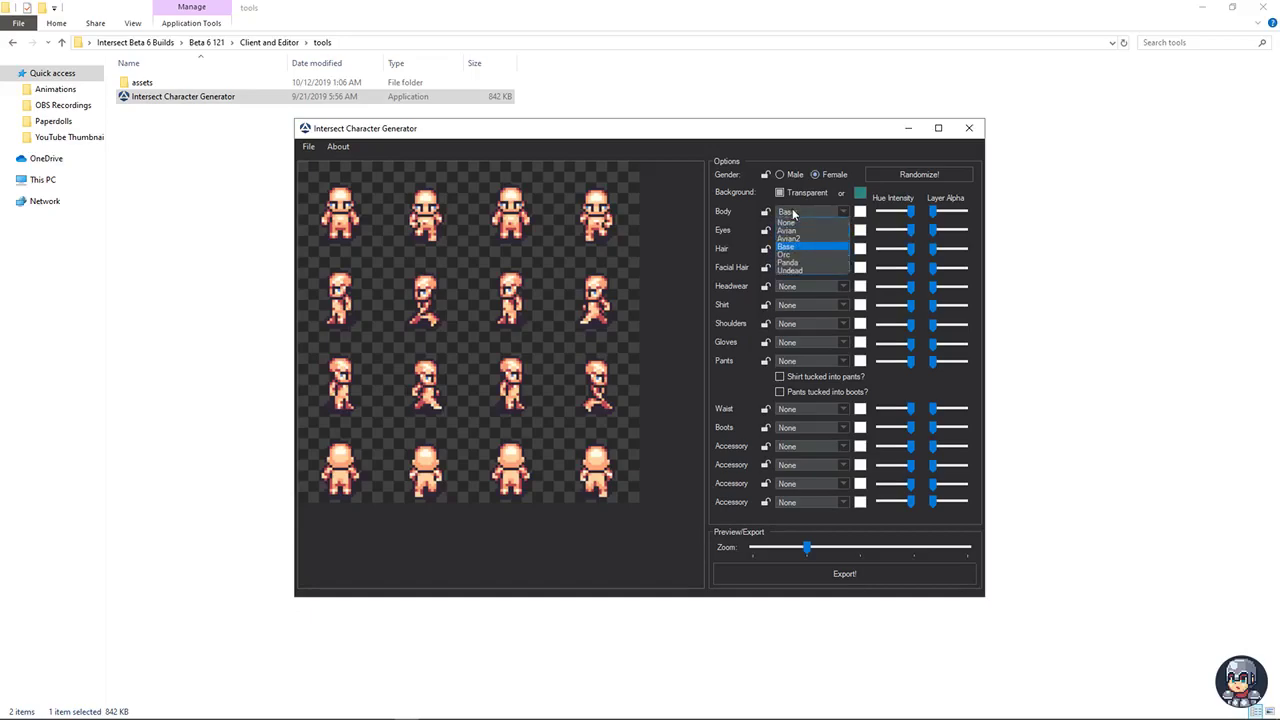
left_click(793, 213)
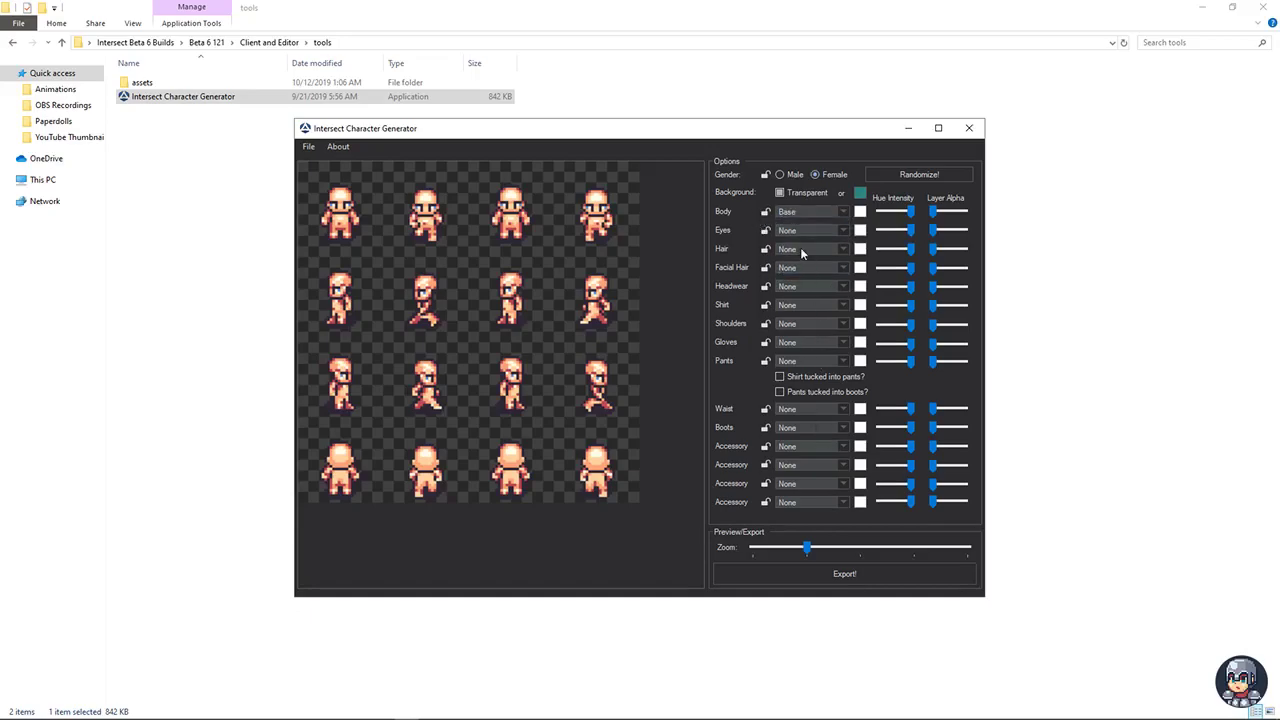
left_click(793, 502)
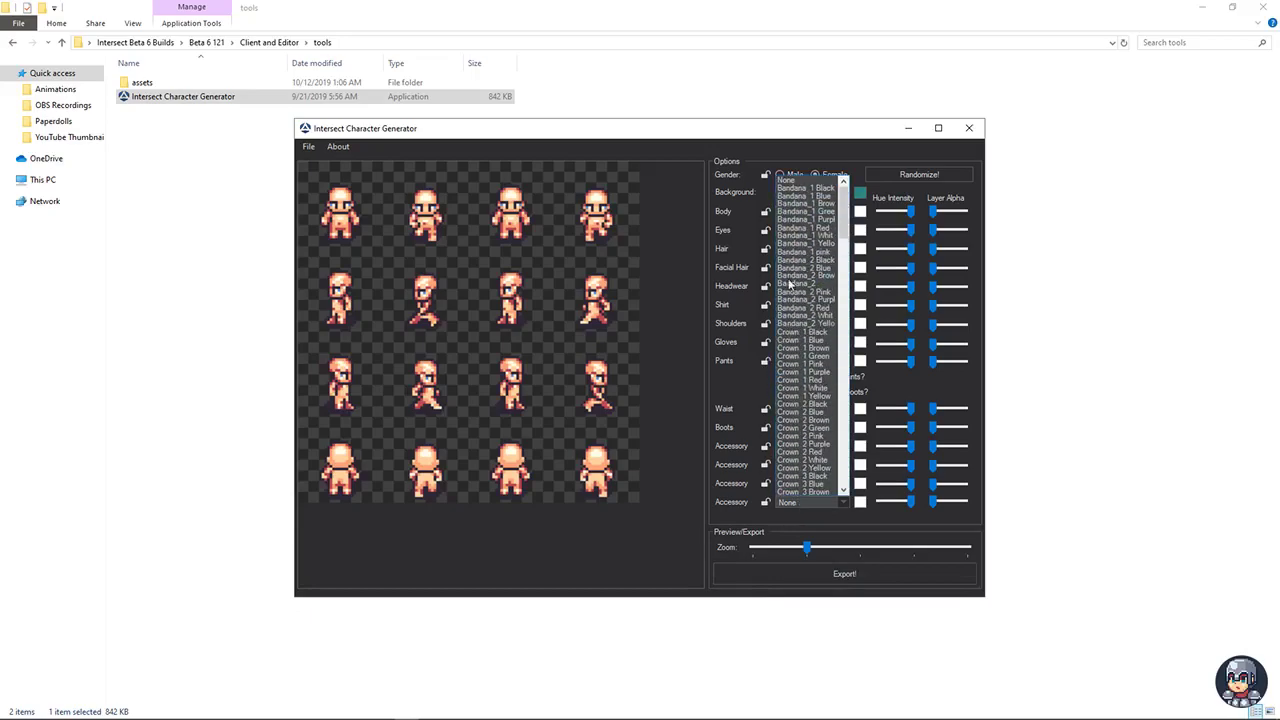
left_click(784, 512)
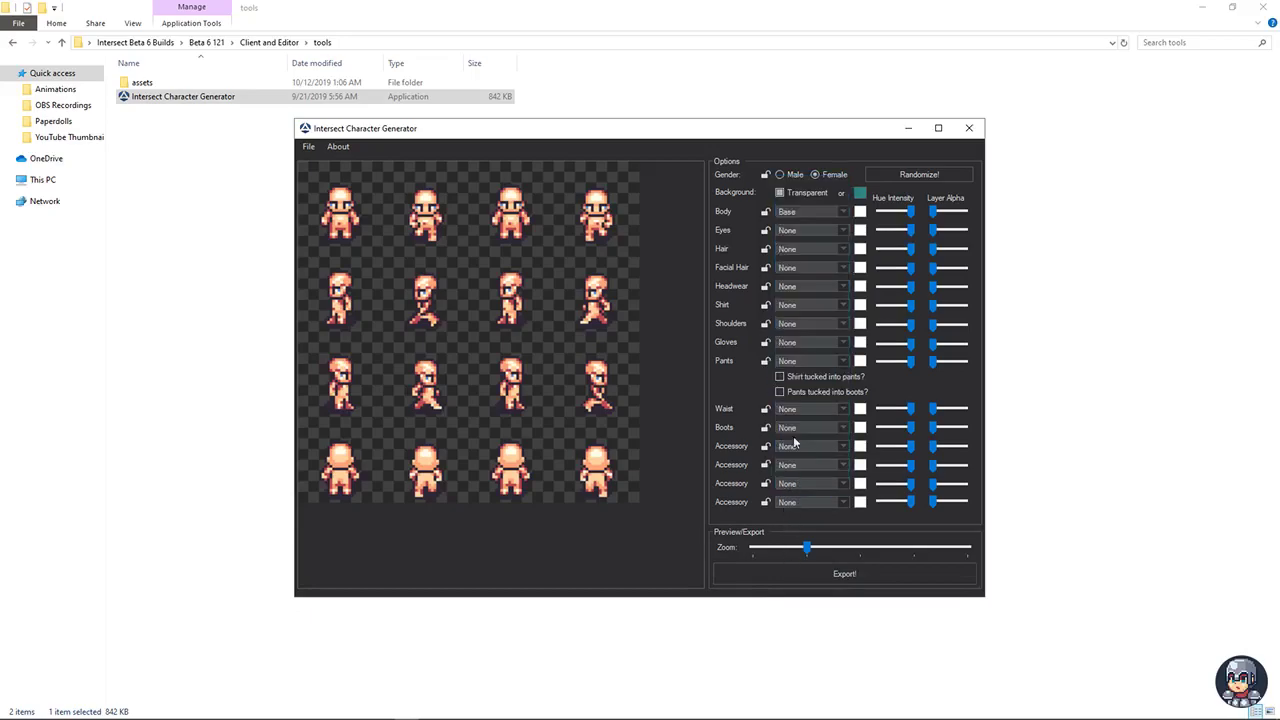
- Set the character's Gender to Male, keeping the Base body in the preview
left_click(780, 175)
- Try the None and Avian body types and check the eye options, leaving eyes at none
left_click(800, 212)
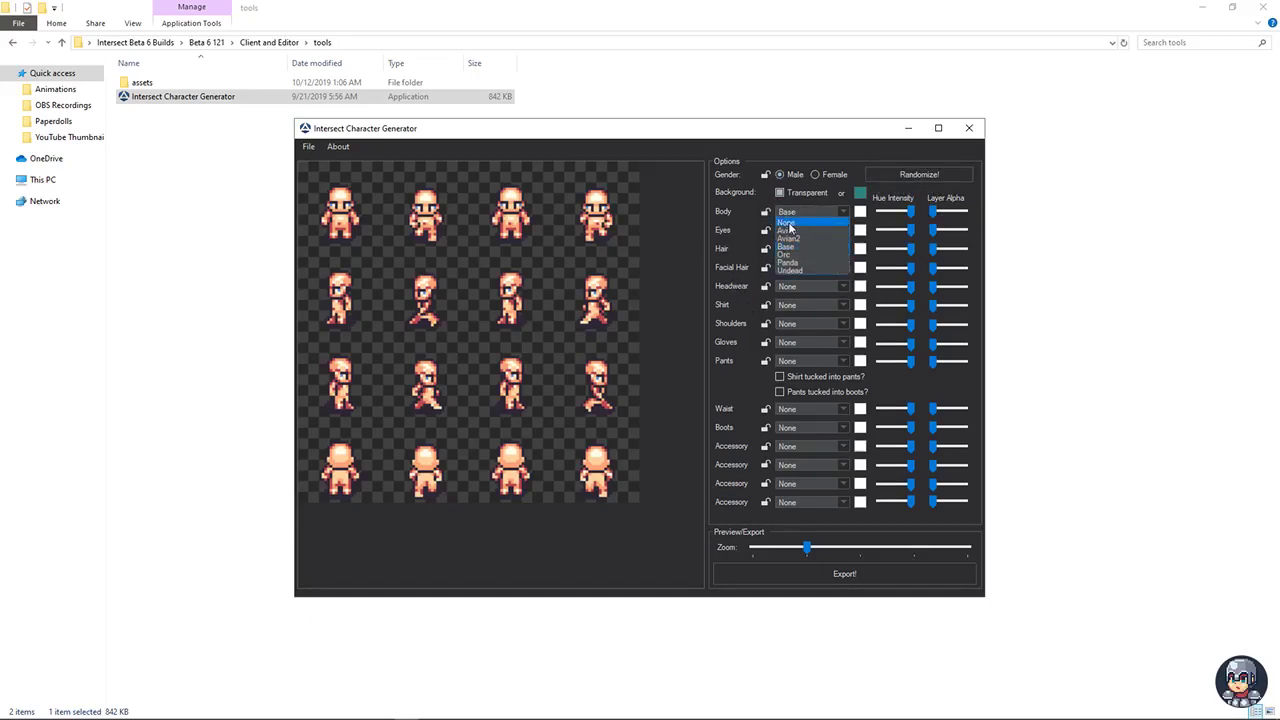
left_click(789, 222)
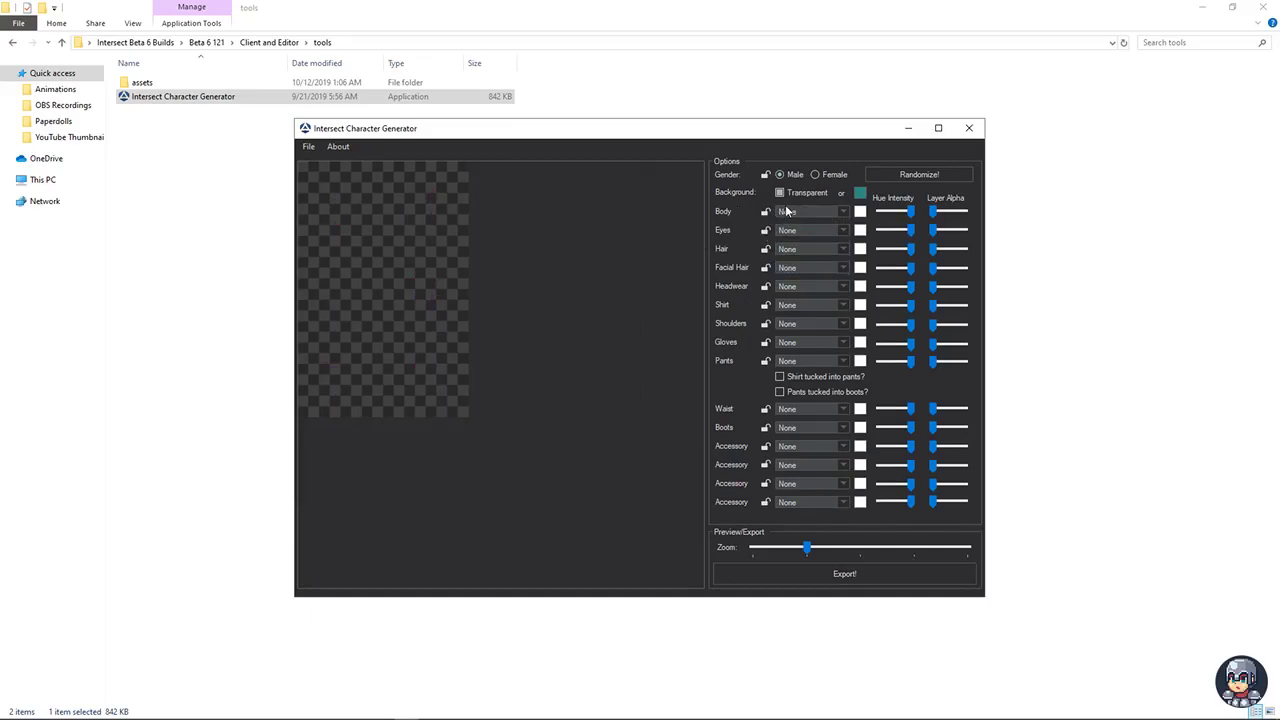
left_click(787, 211)
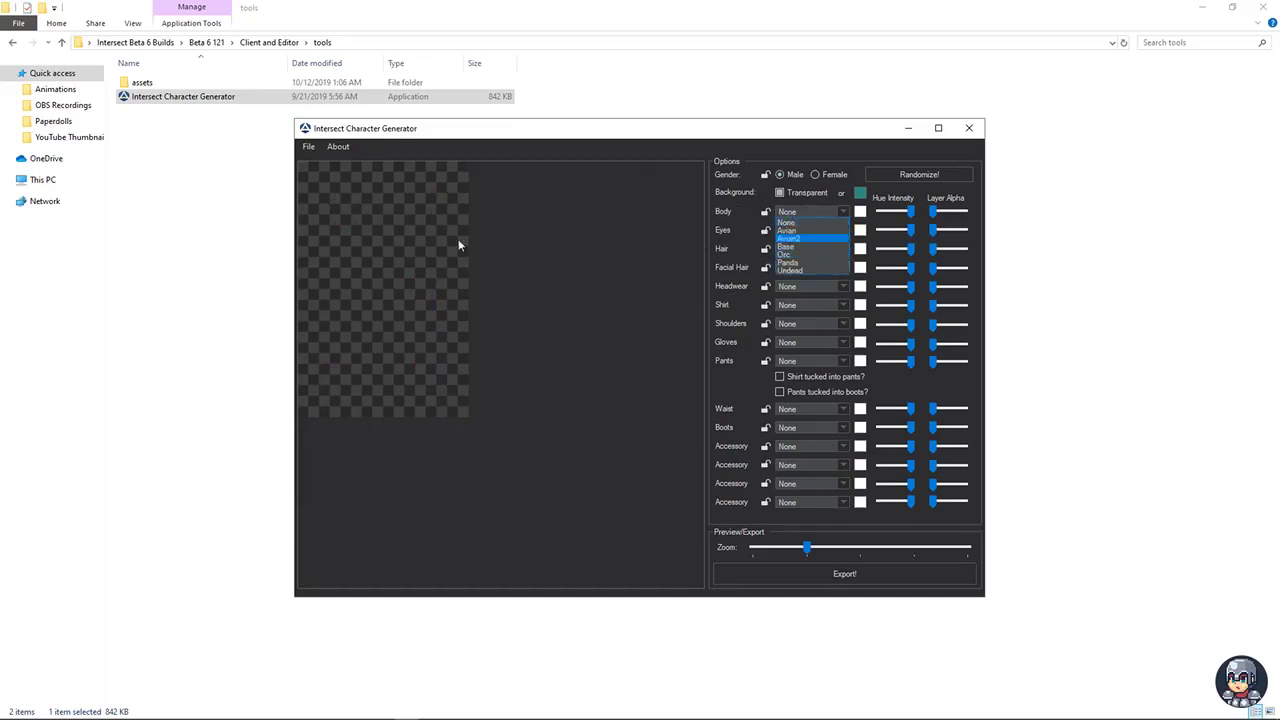
left_click(783, 229)
scroll(802, 209, "down", 5)
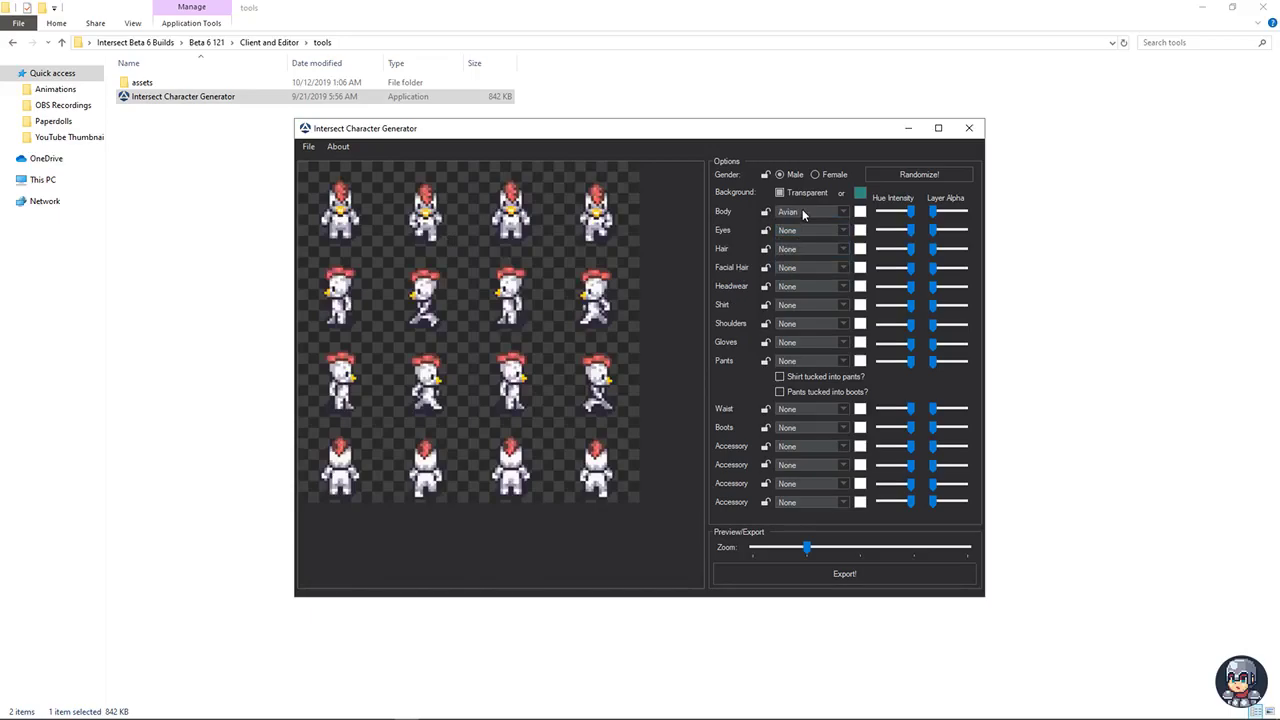
scroll(802, 209, "up", 2)
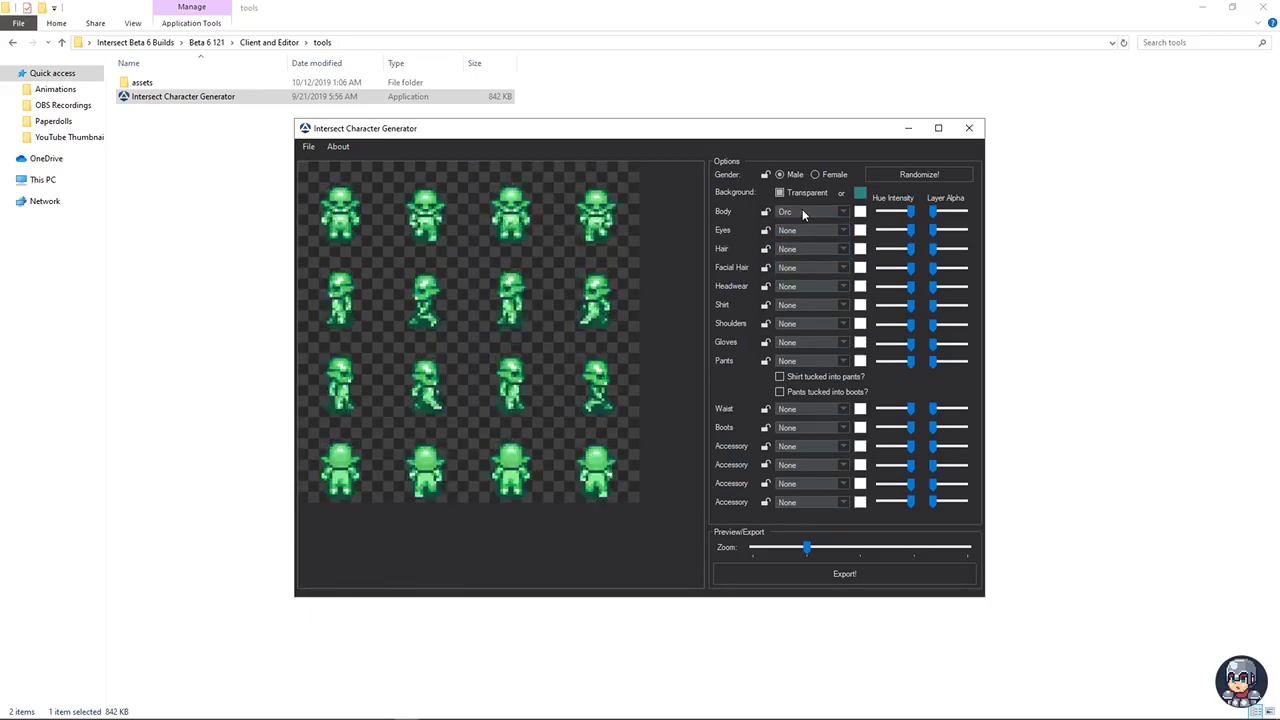
scroll(802, 209, "up", 1)
left_click(791, 232)
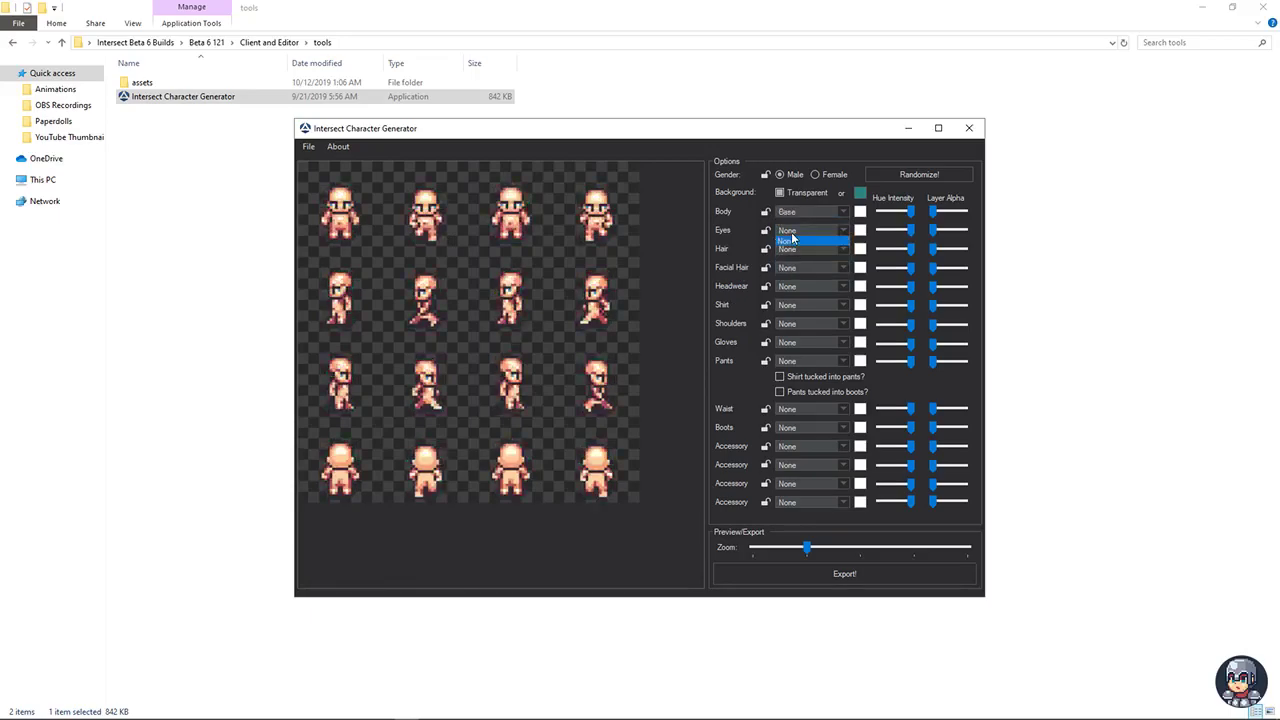
left_click(791, 230)
left_click(791, 230)
left_click(799, 228)
- Give the character MHair 1 Black hair
left_click(795, 249)
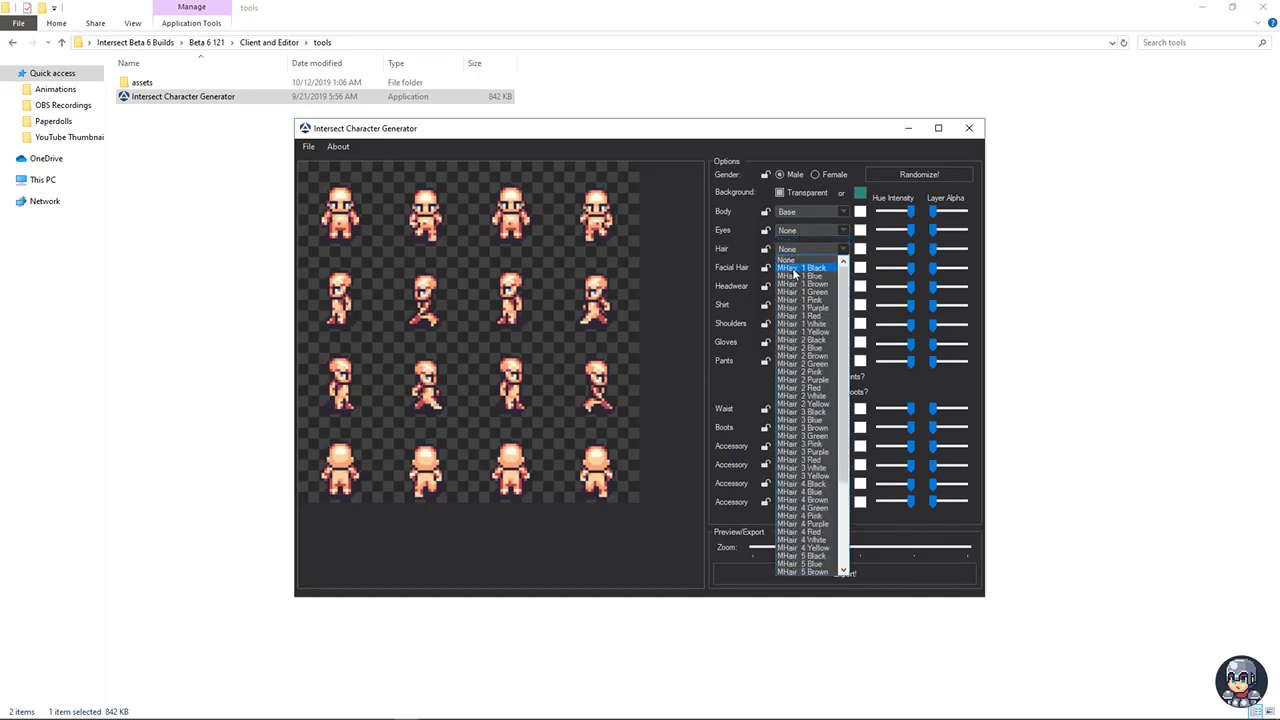
scroll(812, 440, "down", 4)
scroll(817, 458, "up", 4)
left_click_drag(842, 318, 842, 268)
left_click(805, 275)
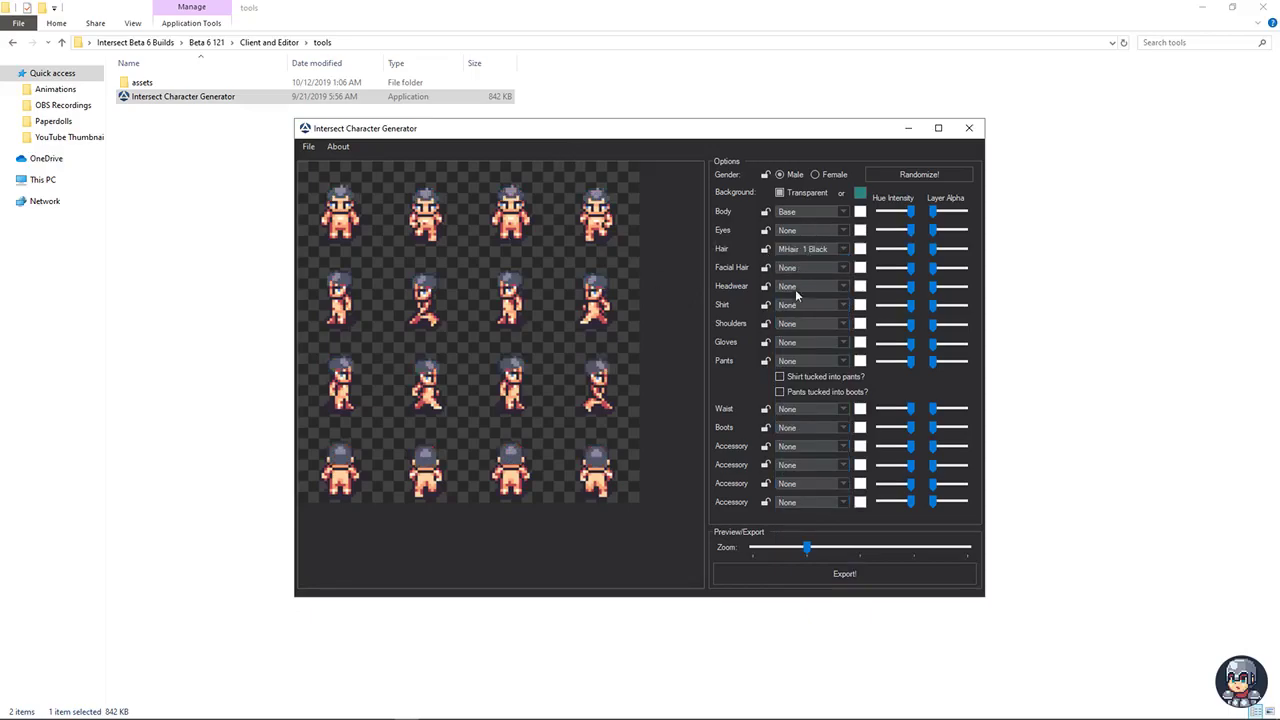
- Try a black bandana, then settle on the Hat 1 A Brown headwear
left_click(797, 289)
left_click(800, 300)
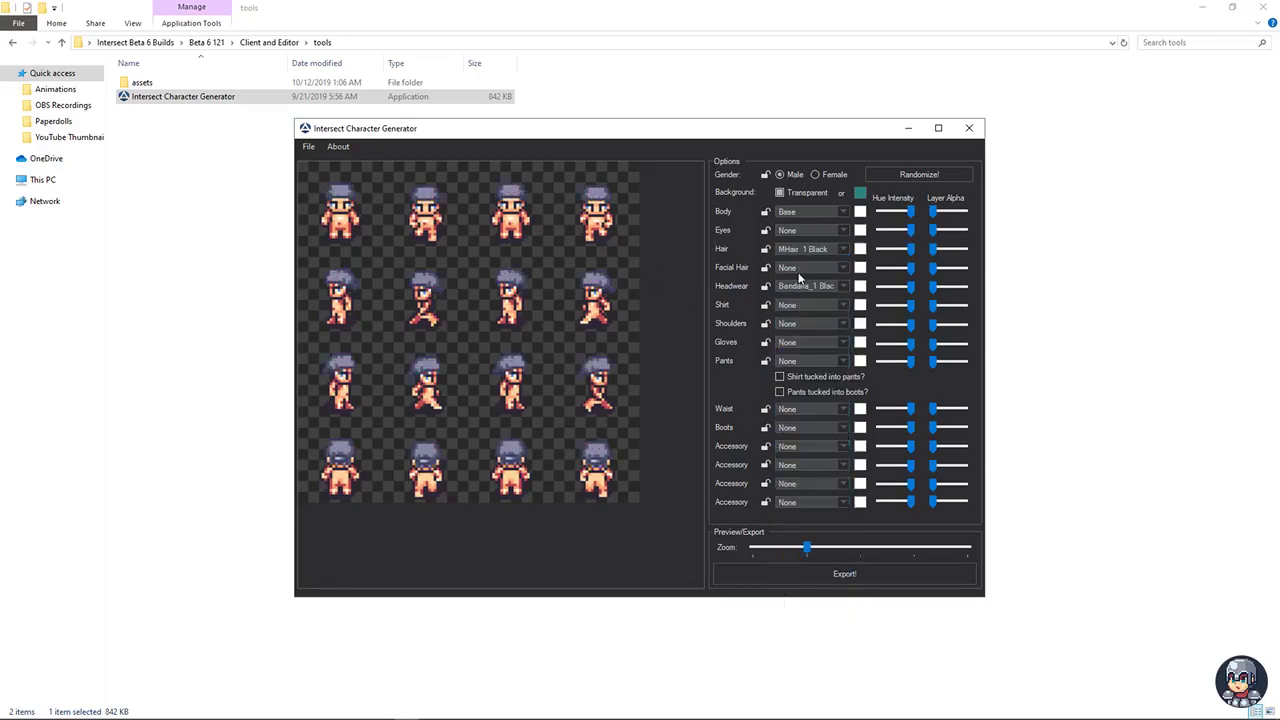
scroll(800, 286, "down", 4)
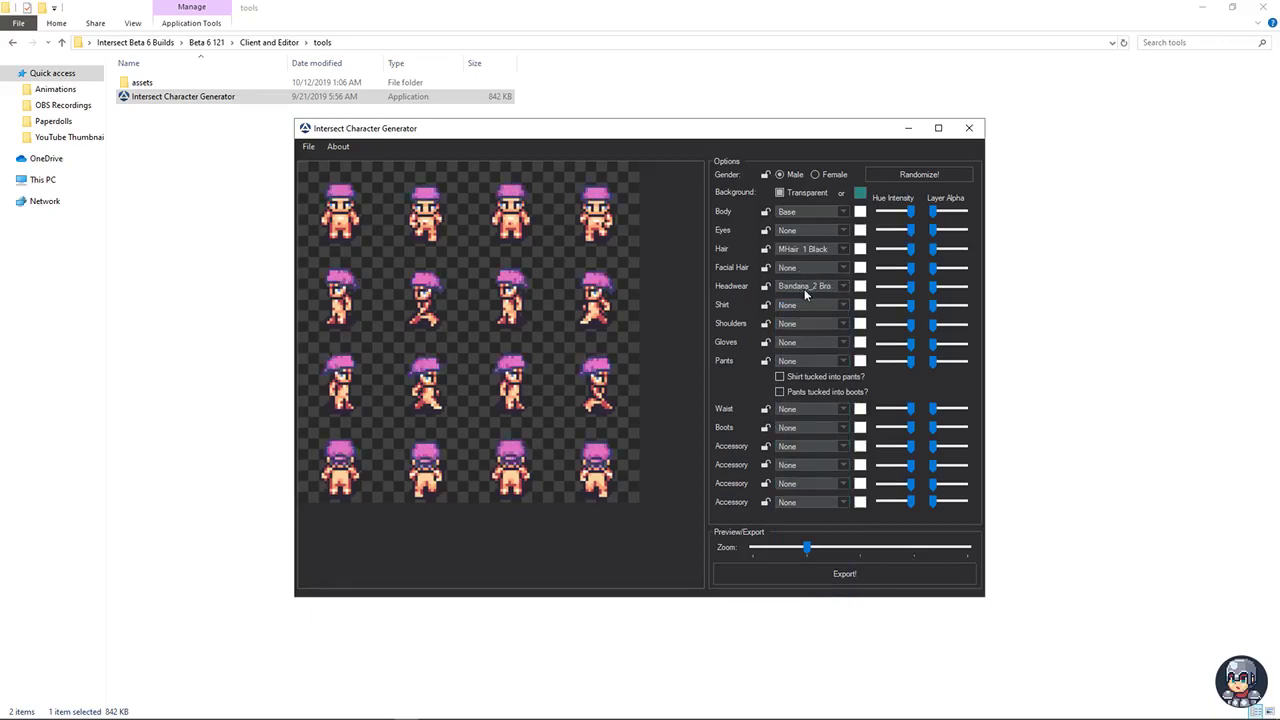
left_click(840, 287)
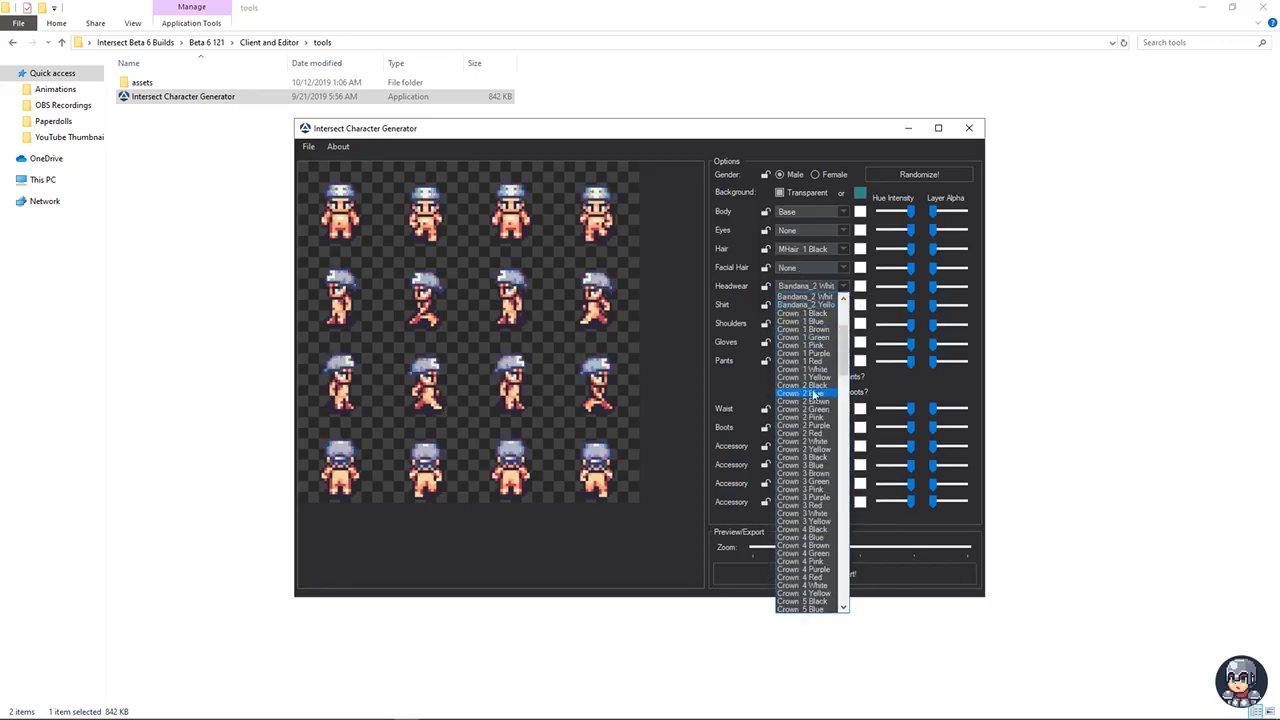
scroll(841, 382, "down", 5)
left_click(808, 307)
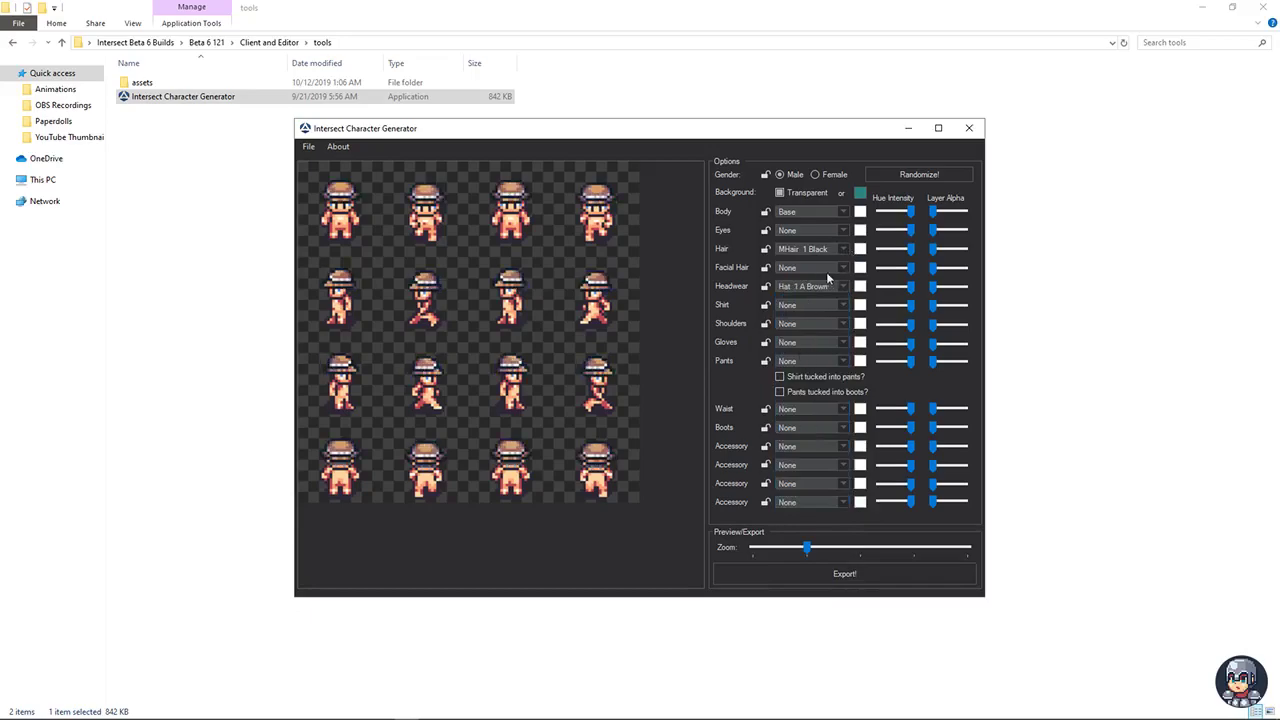
- Dress the character in the Armor 2 Black shirt with Shoulders_3 Blue shoulder pads
left_click(793, 305)
left_click(794, 287)
left_click(797, 305)
left_click(798, 324)
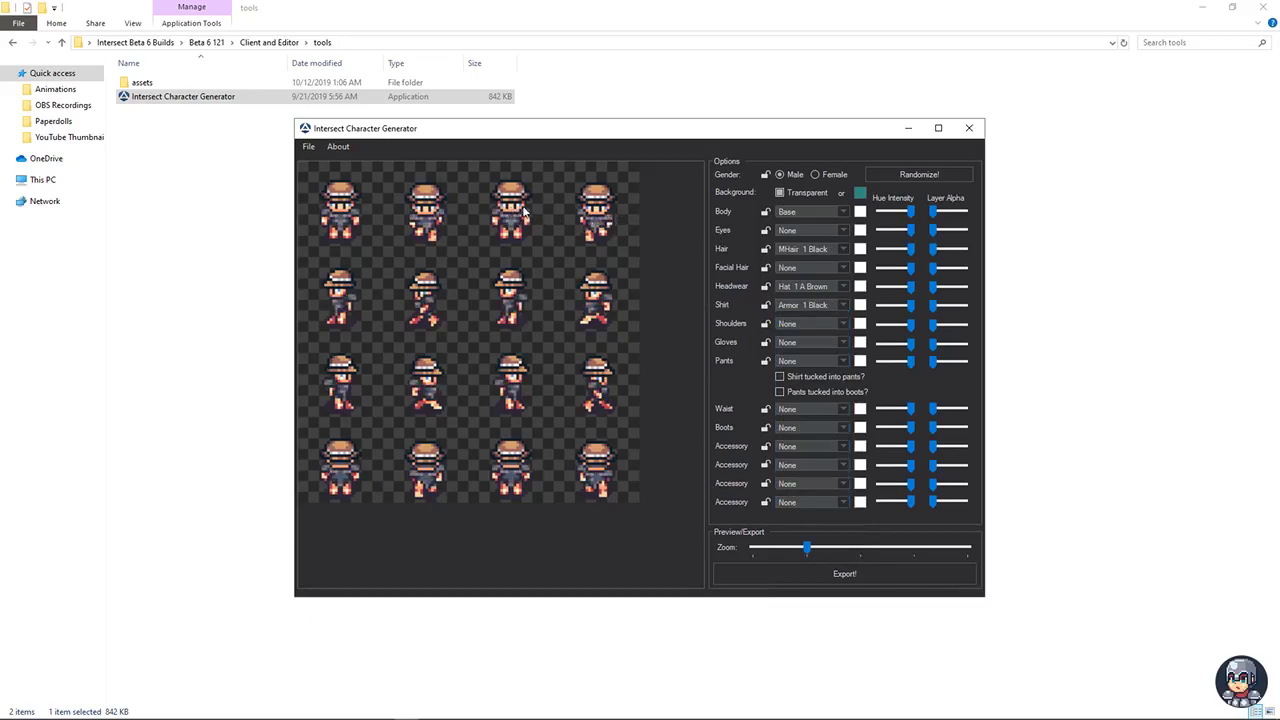
scroll(792, 305, "down", 4)
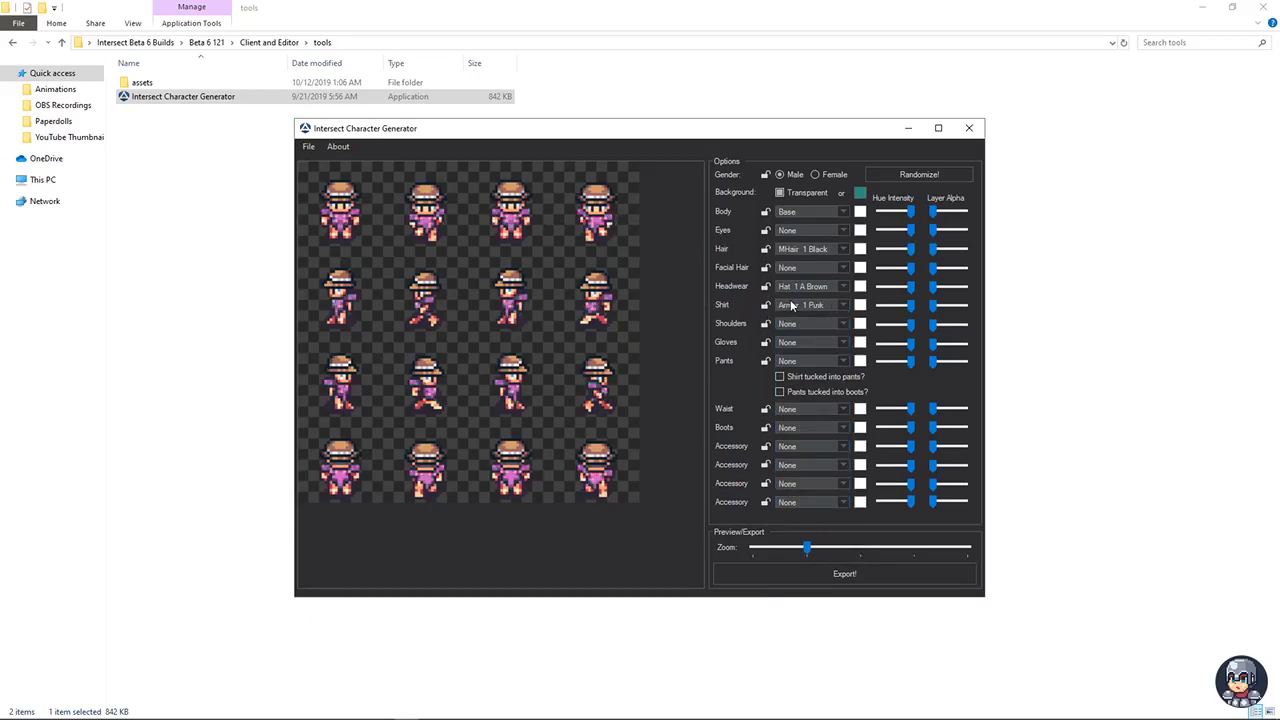
scroll(792, 305, "down", 2)
scroll(797, 325, "down", 1)
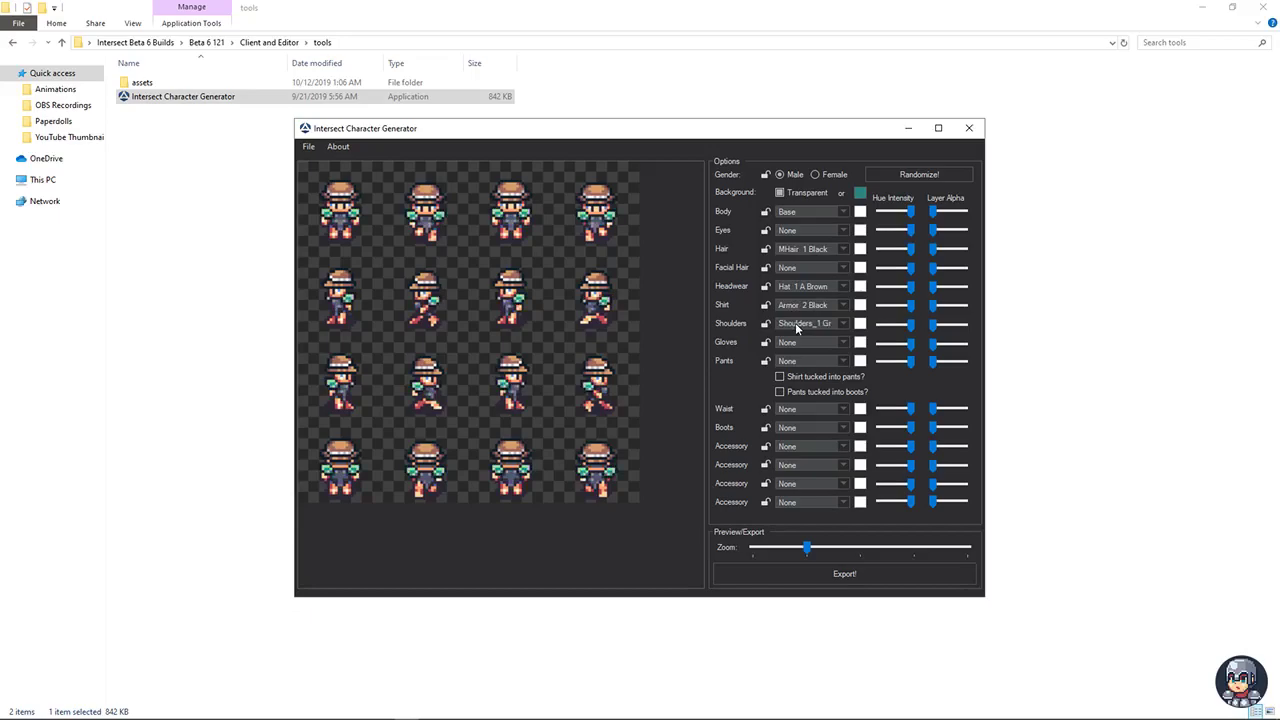
scroll(797, 328, "down", 4)
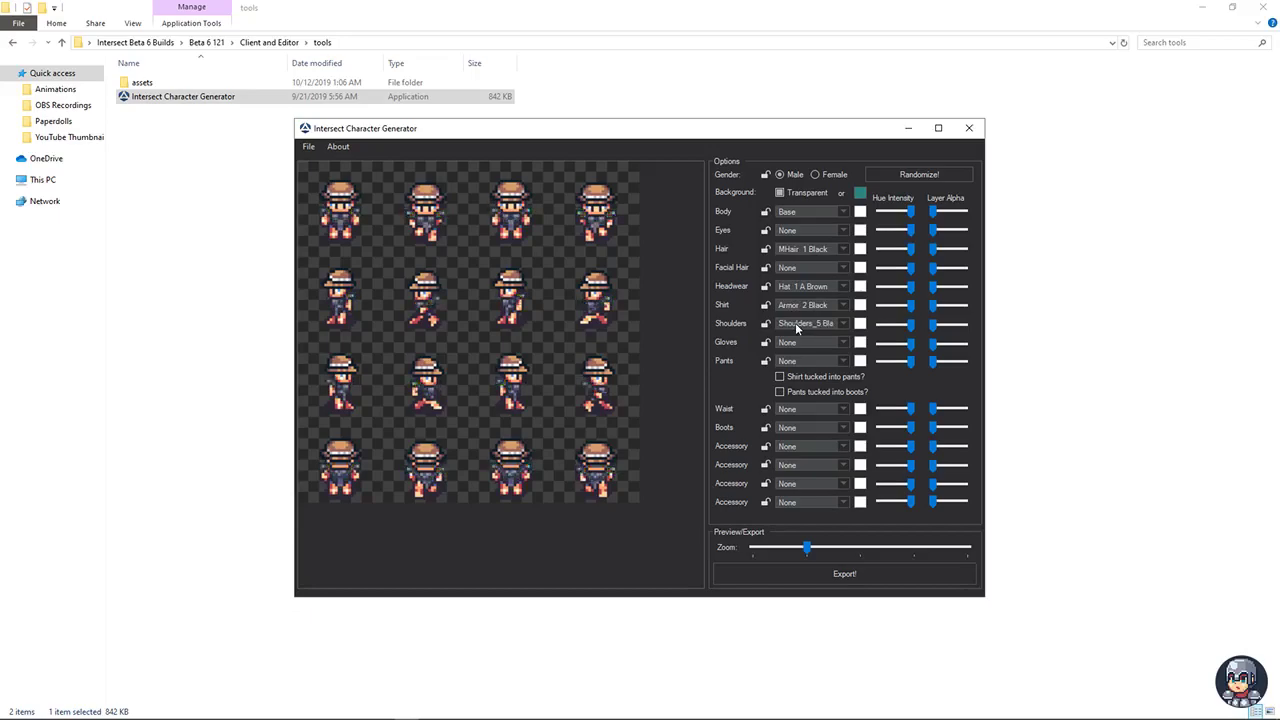
scroll(797, 330, "down", 3)
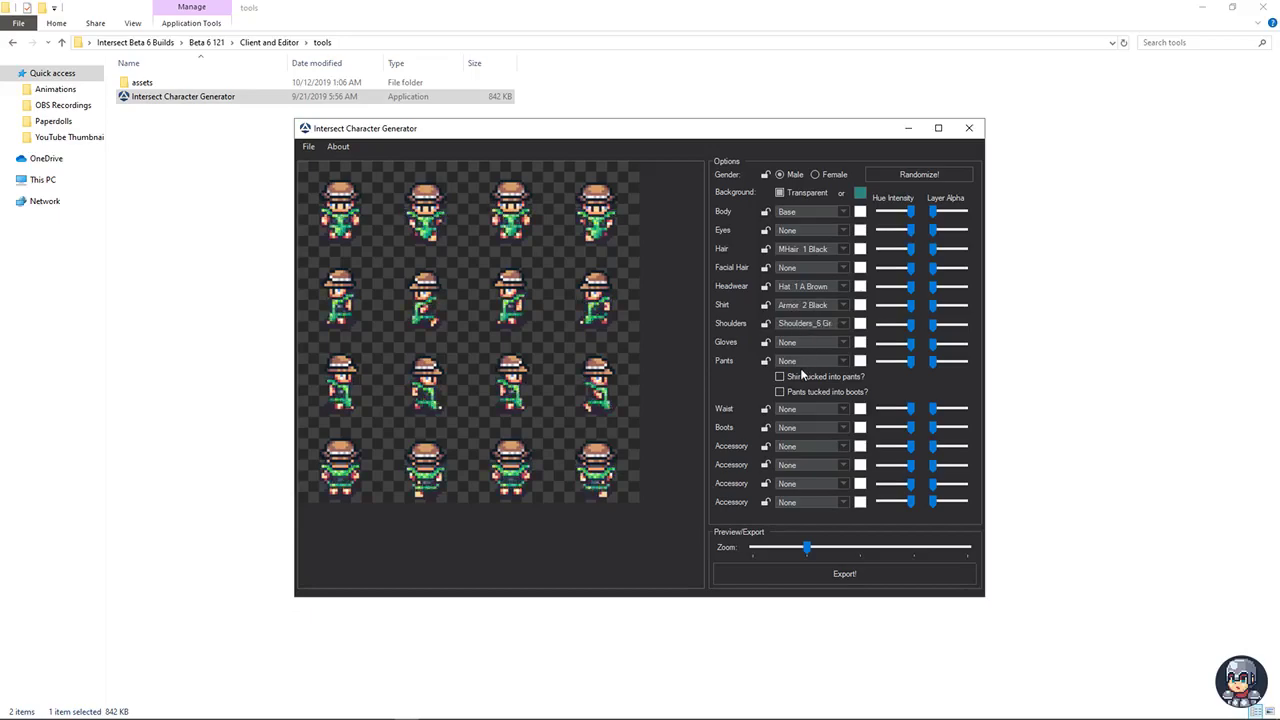
scroll(804, 324, "up", 2)
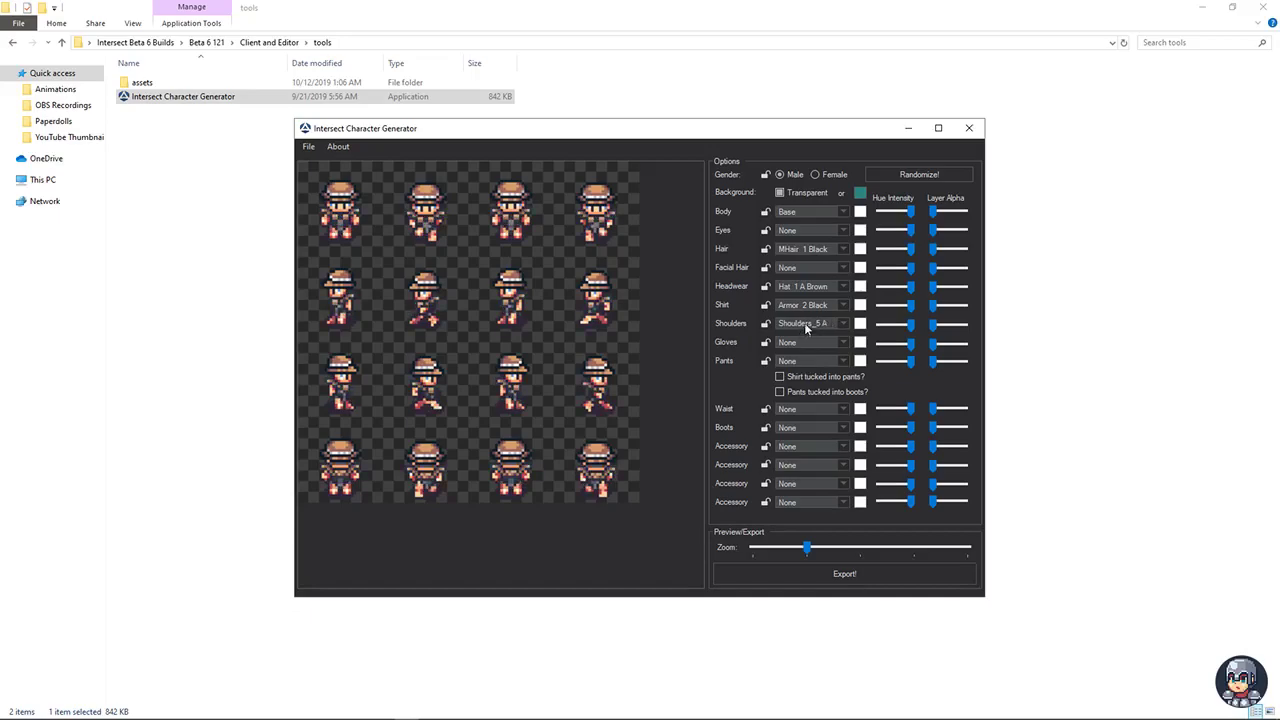
scroll(804, 322, "up", 3)
- Review the glove options and tuck the shirt into the pants
left_click(797, 343)
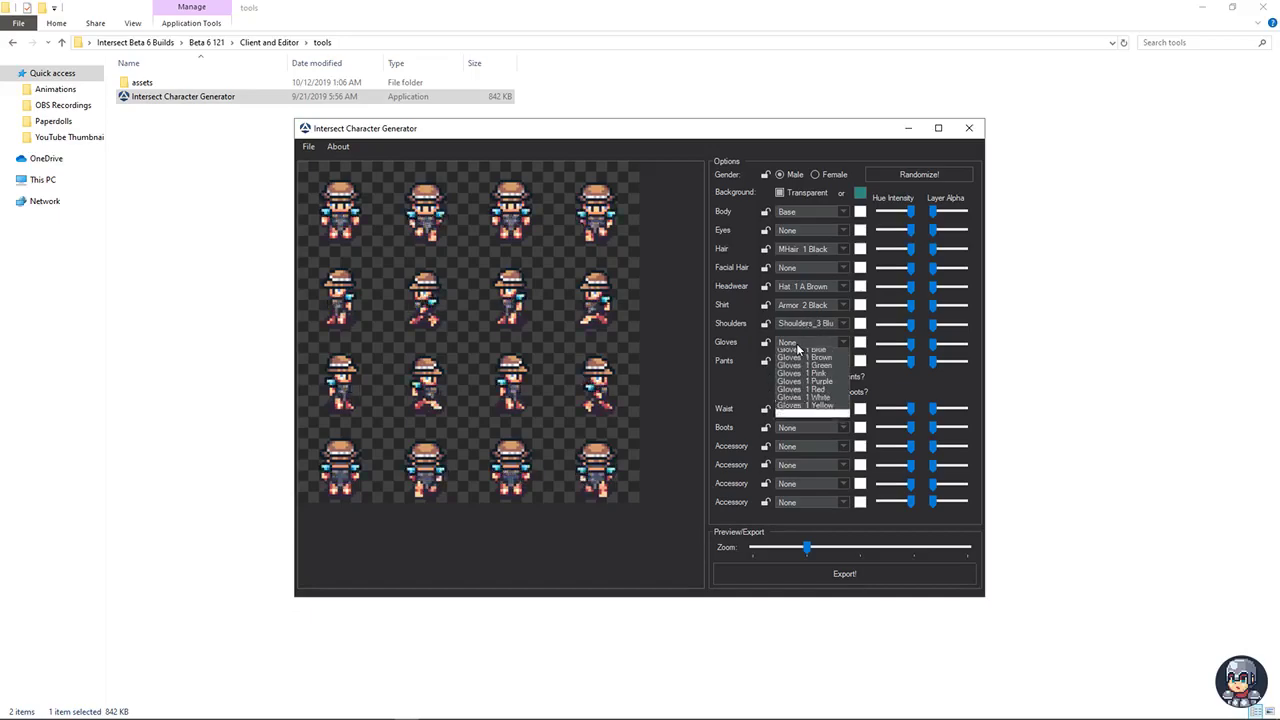
left_click(797, 348)
scroll(797, 348, "down", 3)
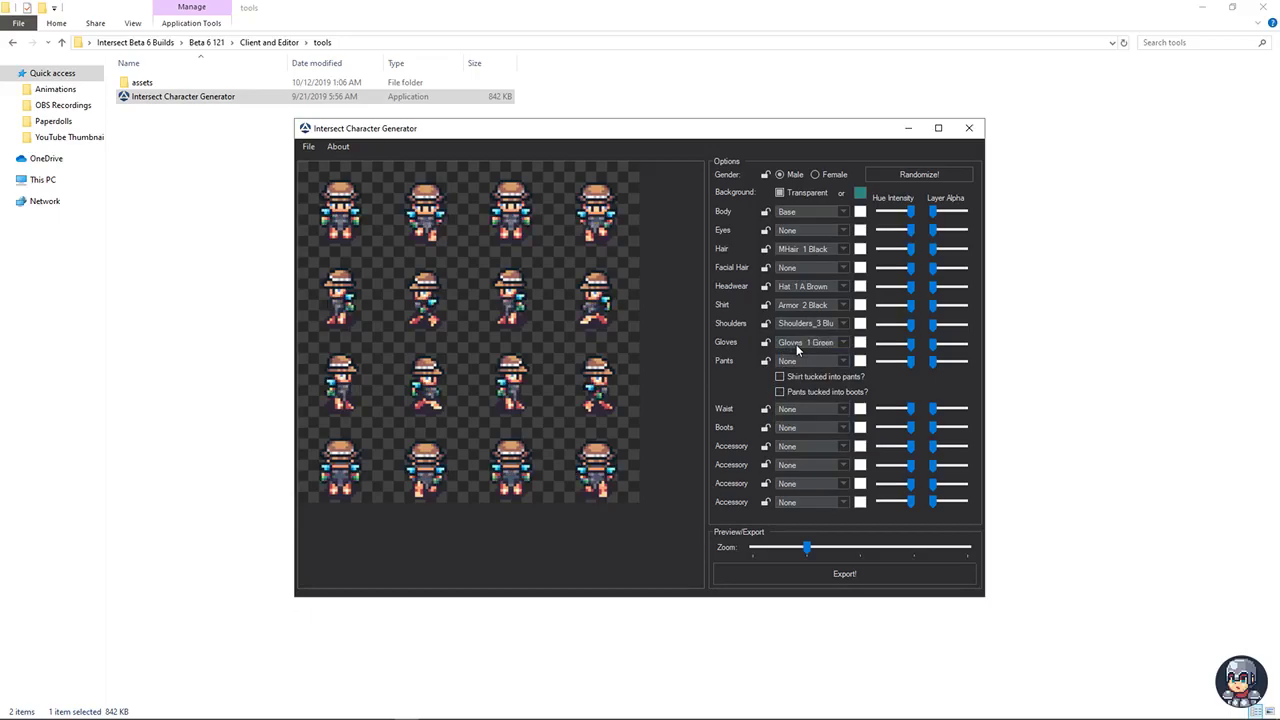
scroll(797, 348, "down", 3)
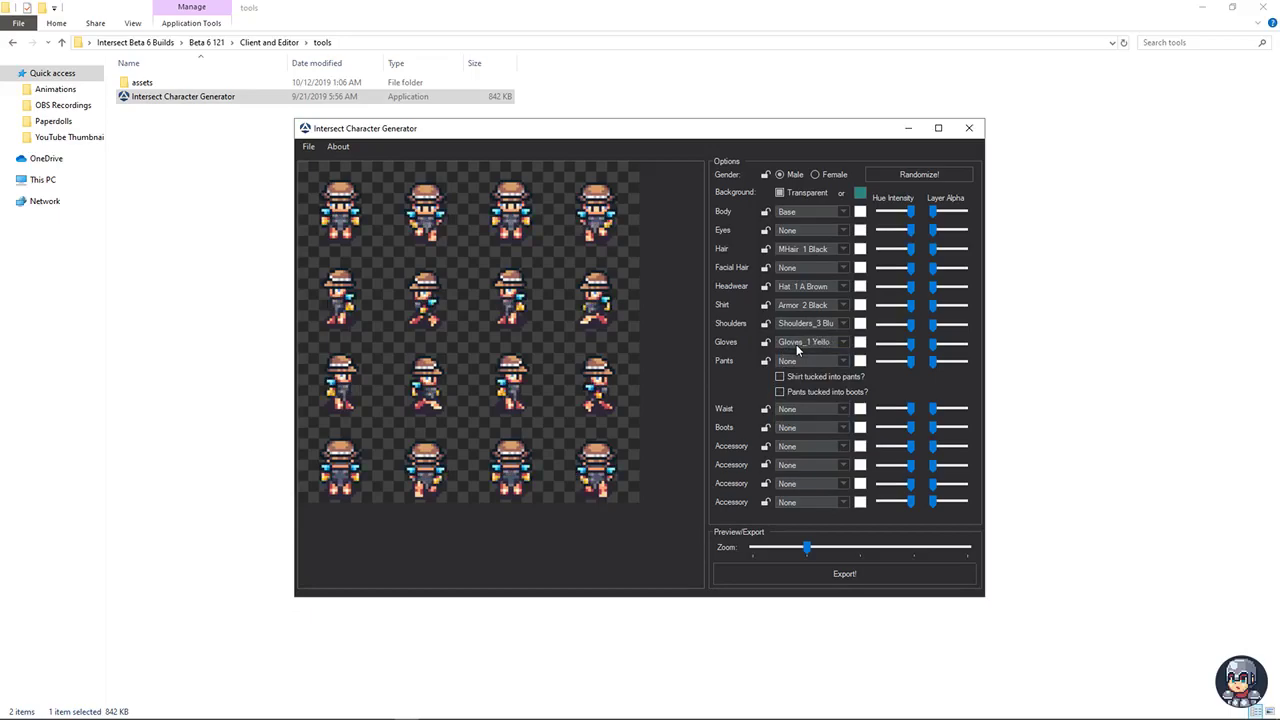
scroll(797, 348, "down", 1)
scroll(797, 347, "down", 1)
scroll(796, 360, "down", 2)
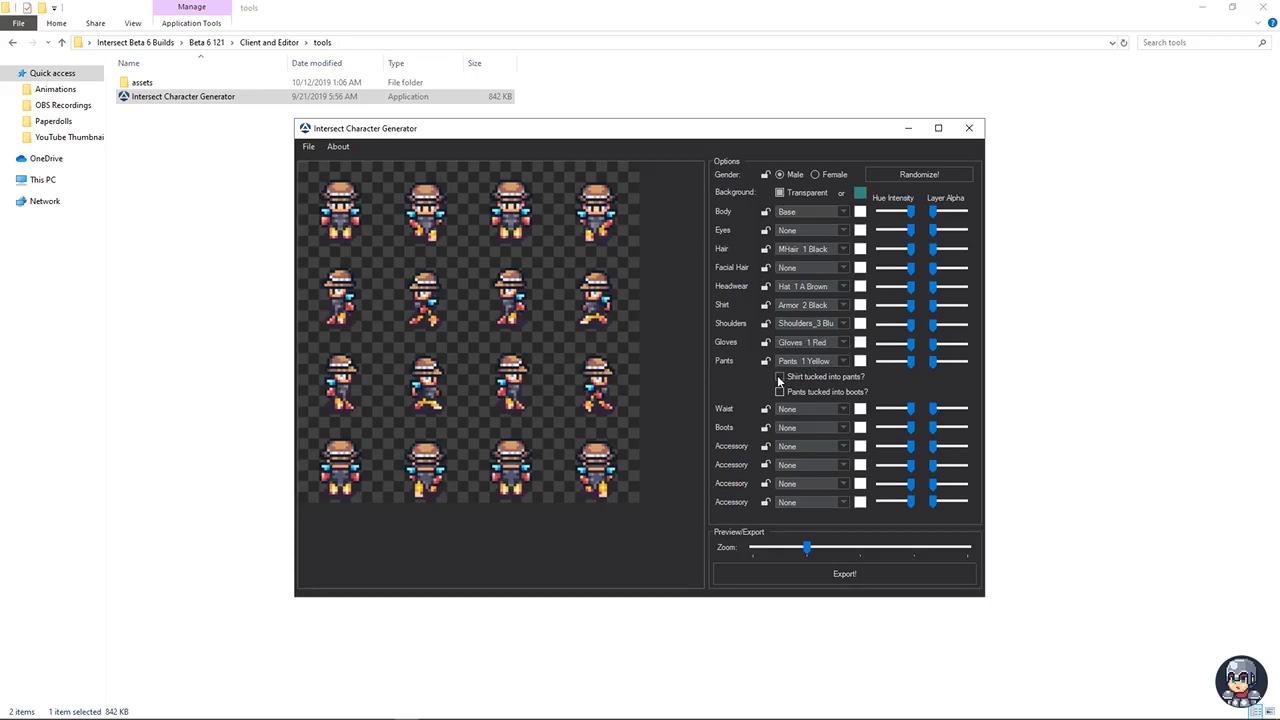
left_click(779, 379)
left_click(779, 378)
left_click(779, 378)
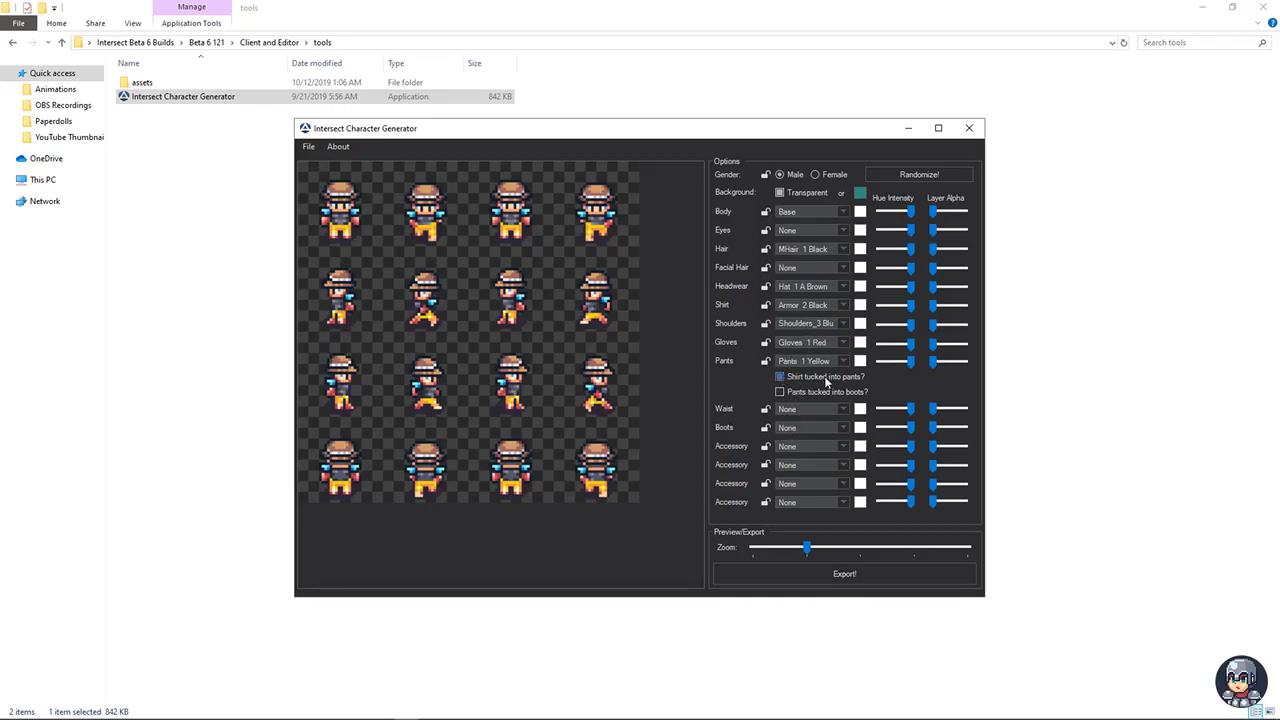
- Add a yellow belt and pink boots, with the shirt tucked in and pants tucked into boots
left_click(803, 409)
left_click(803, 406)
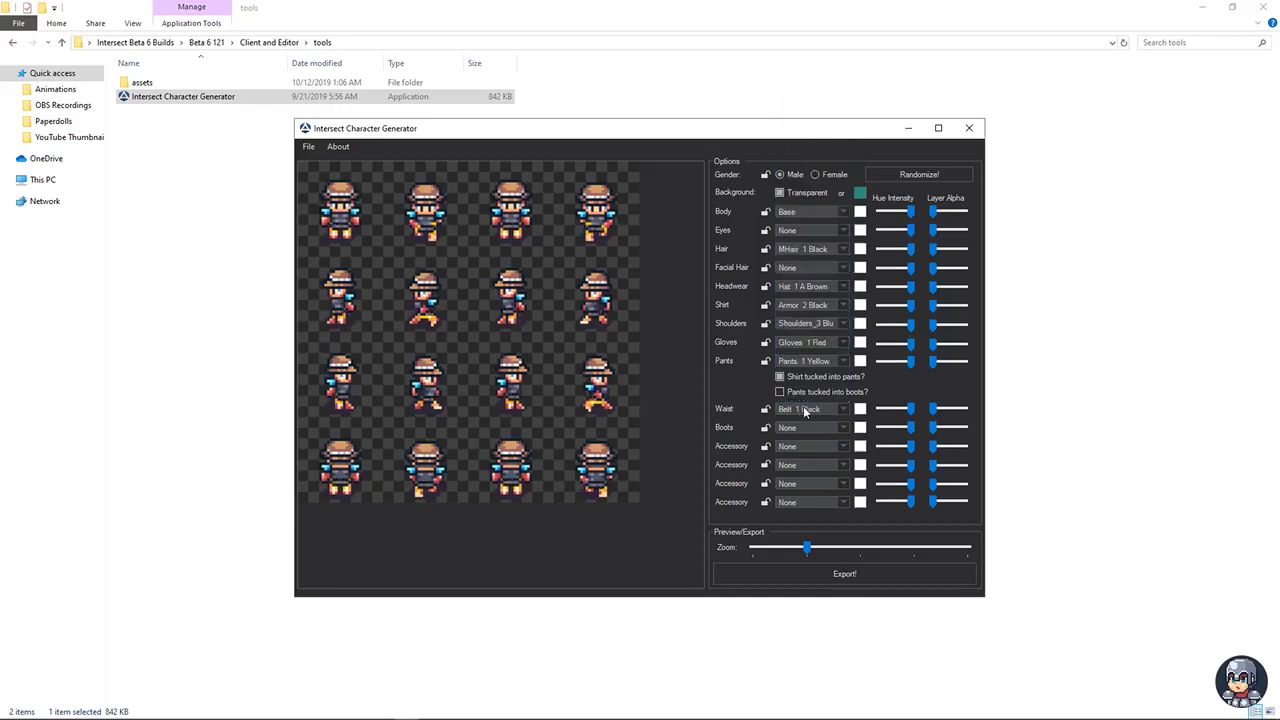
scroll(805, 411, "down", 2)
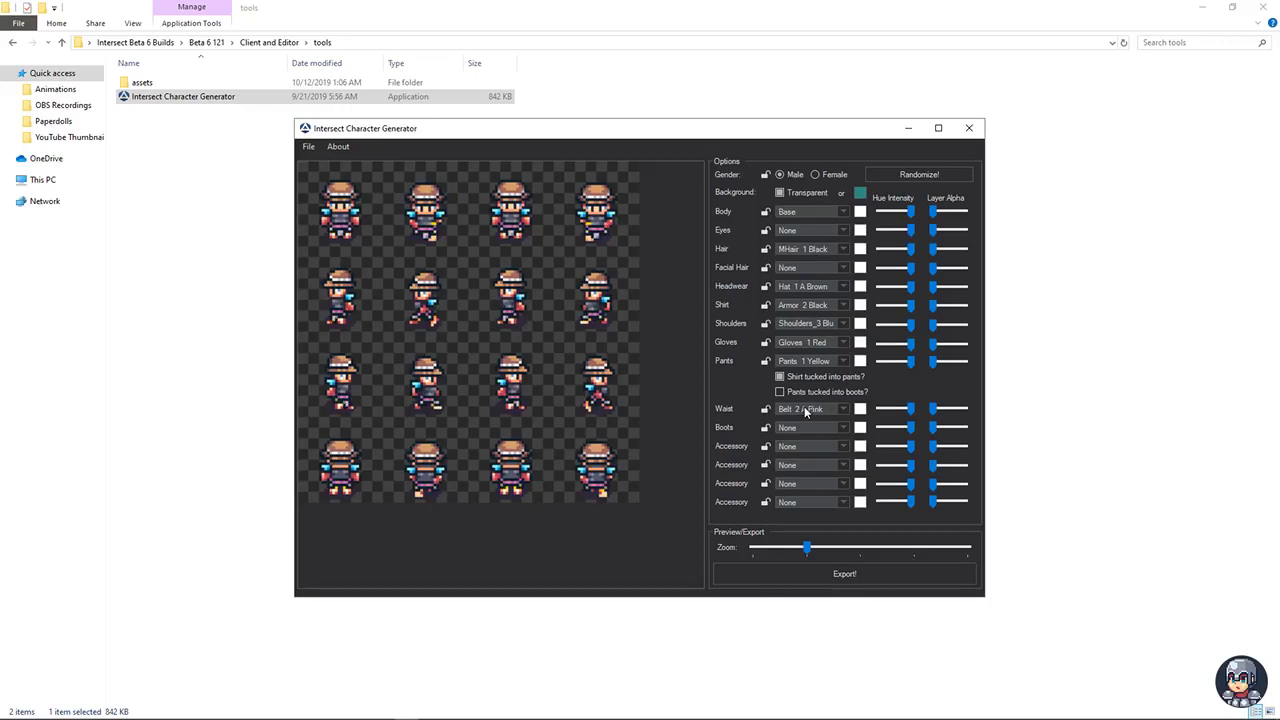
scroll(806, 411, "down", 1)
left_click(815, 377)
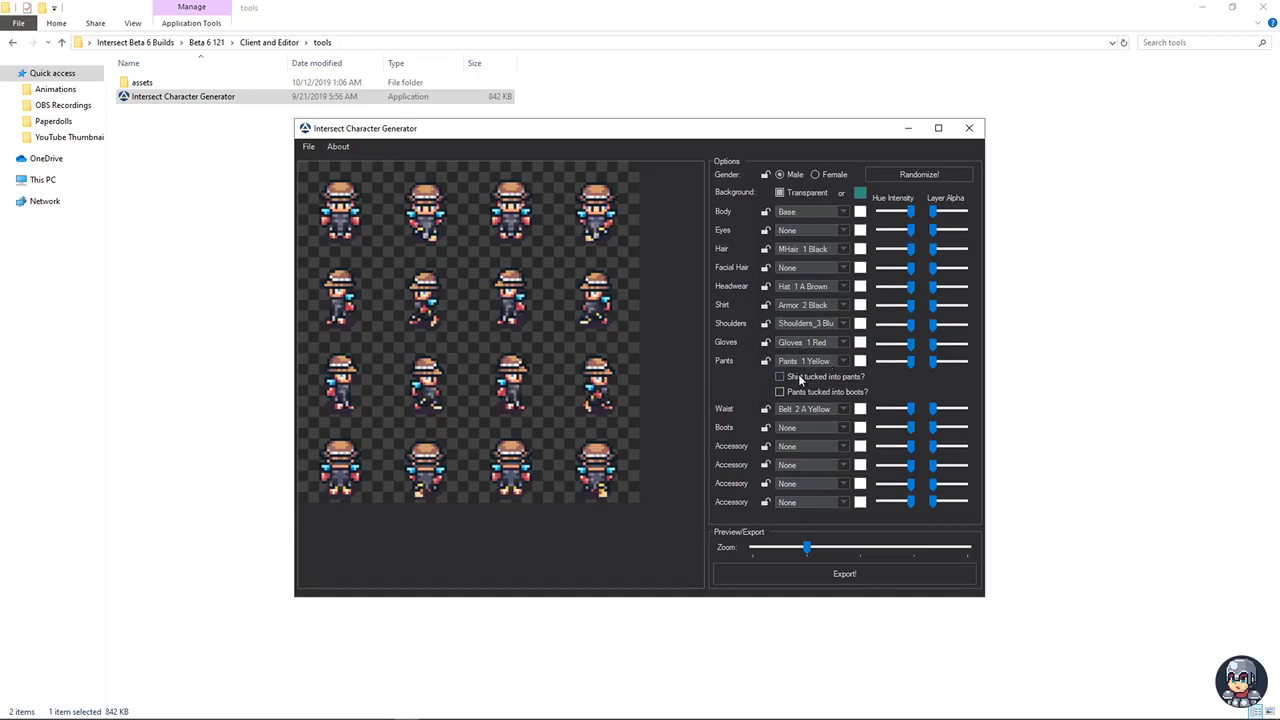
left_click(797, 377)
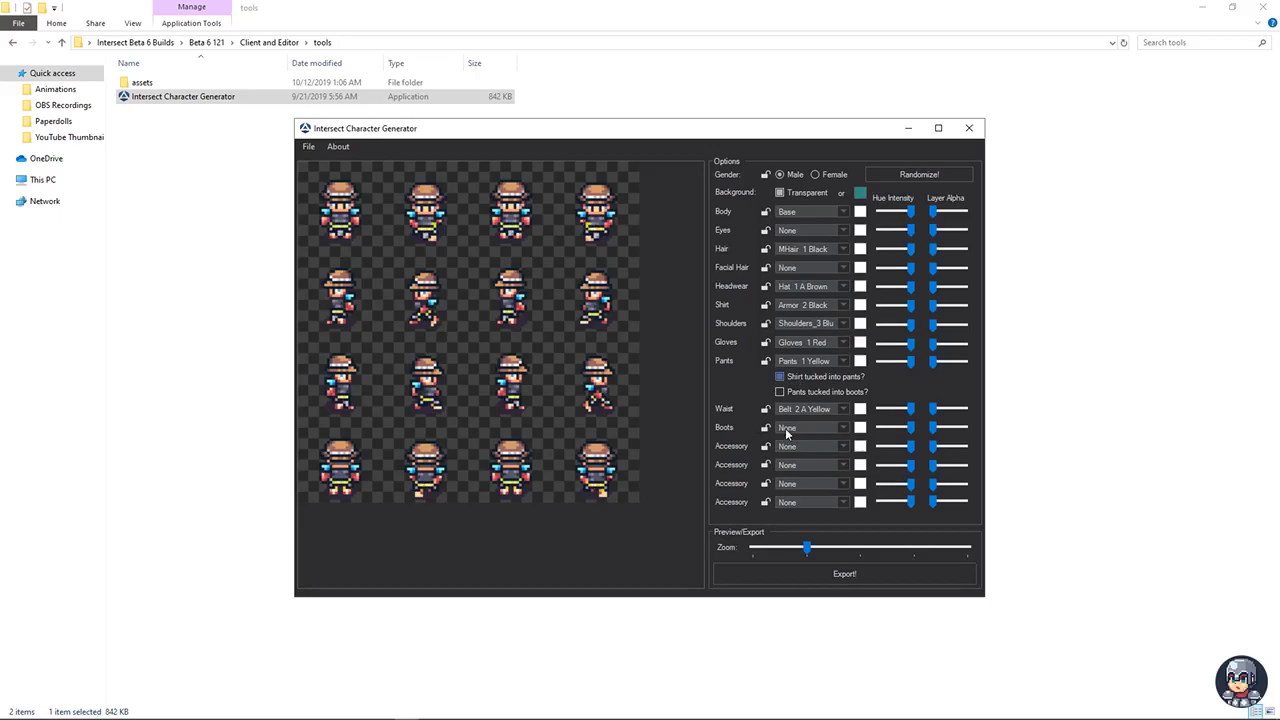
scroll(787, 432, "down", 1)
left_click(807, 389)
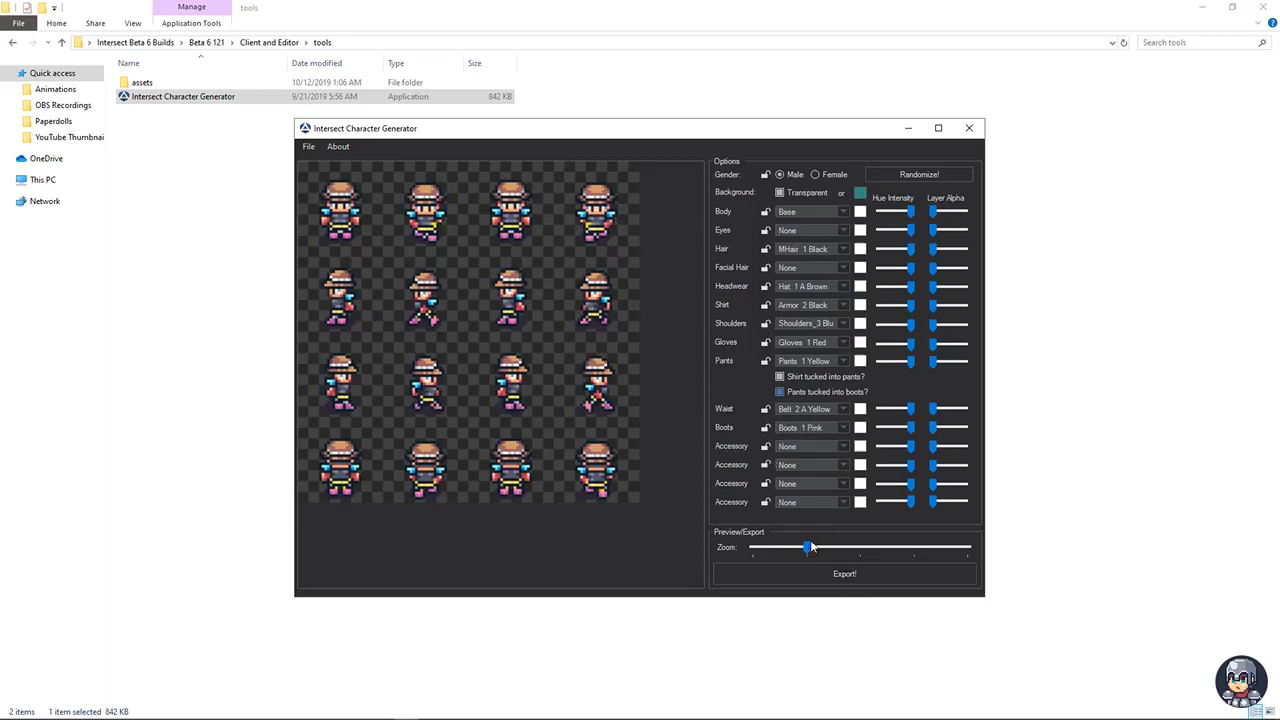
left_click(832, 578)
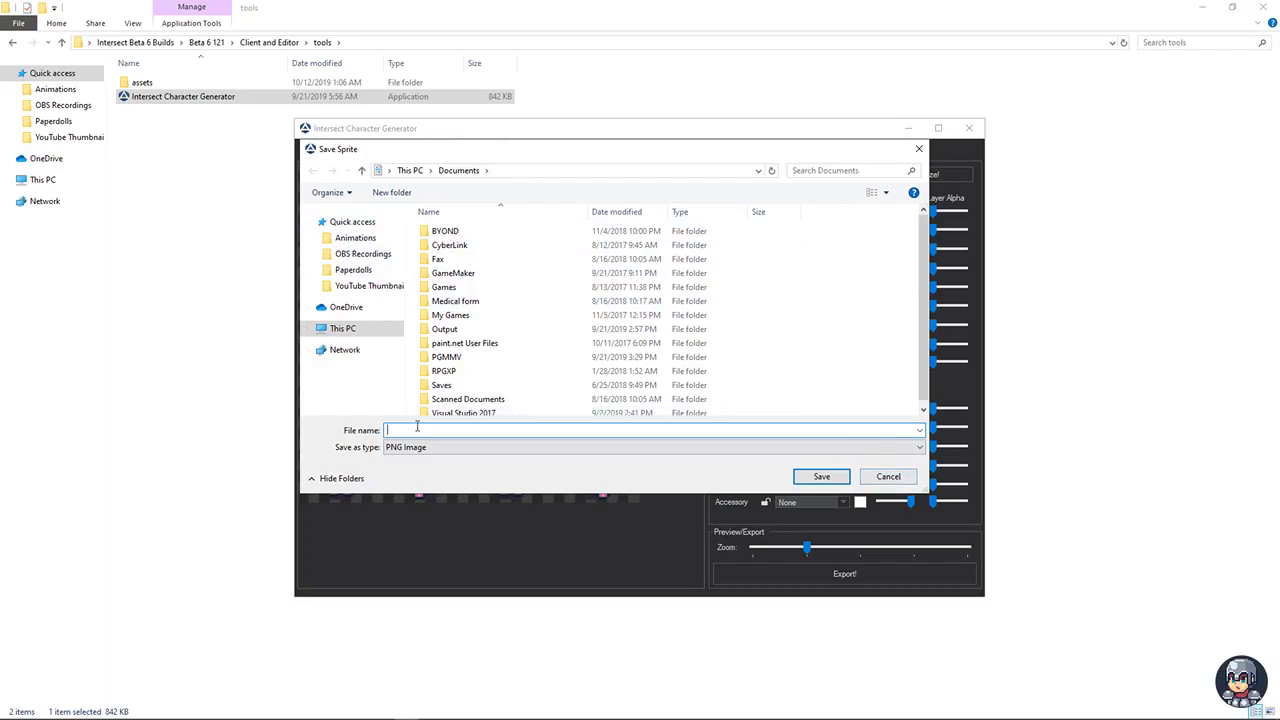
left_click(888, 476)
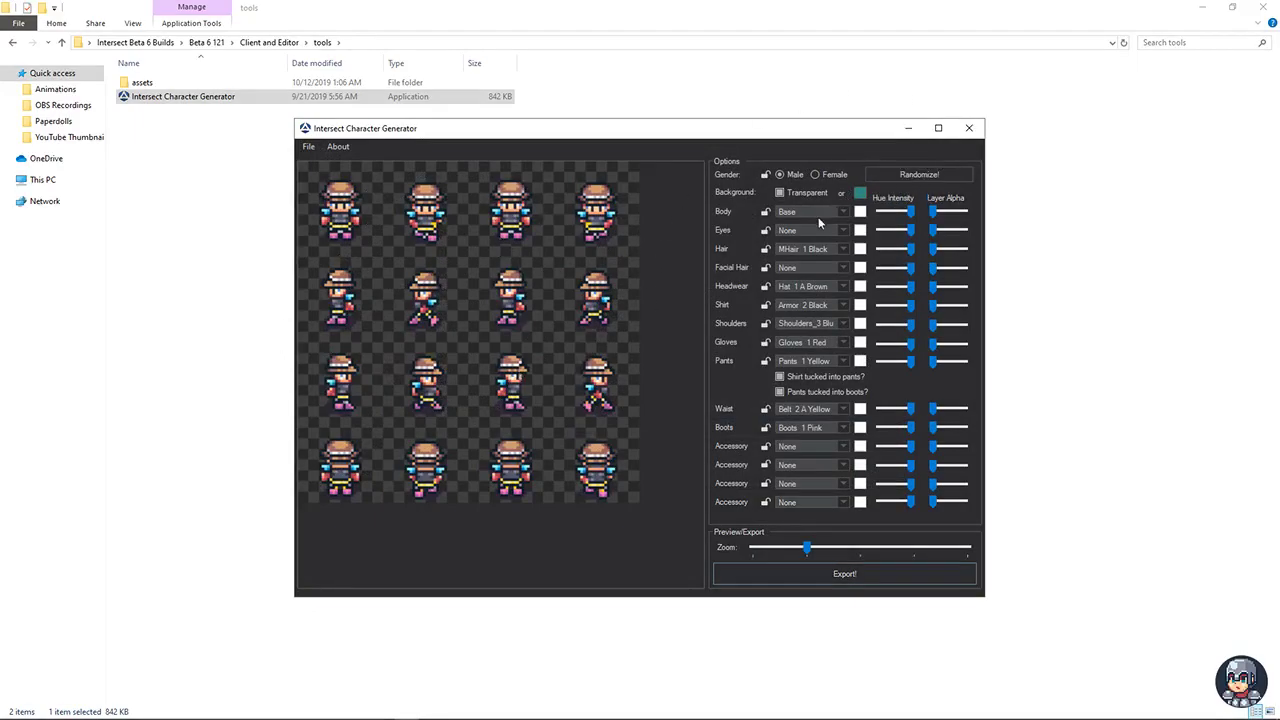
- Randomize the character twice, set Hair to None, then restart the generator with a bare Base body
left_click(918, 175)
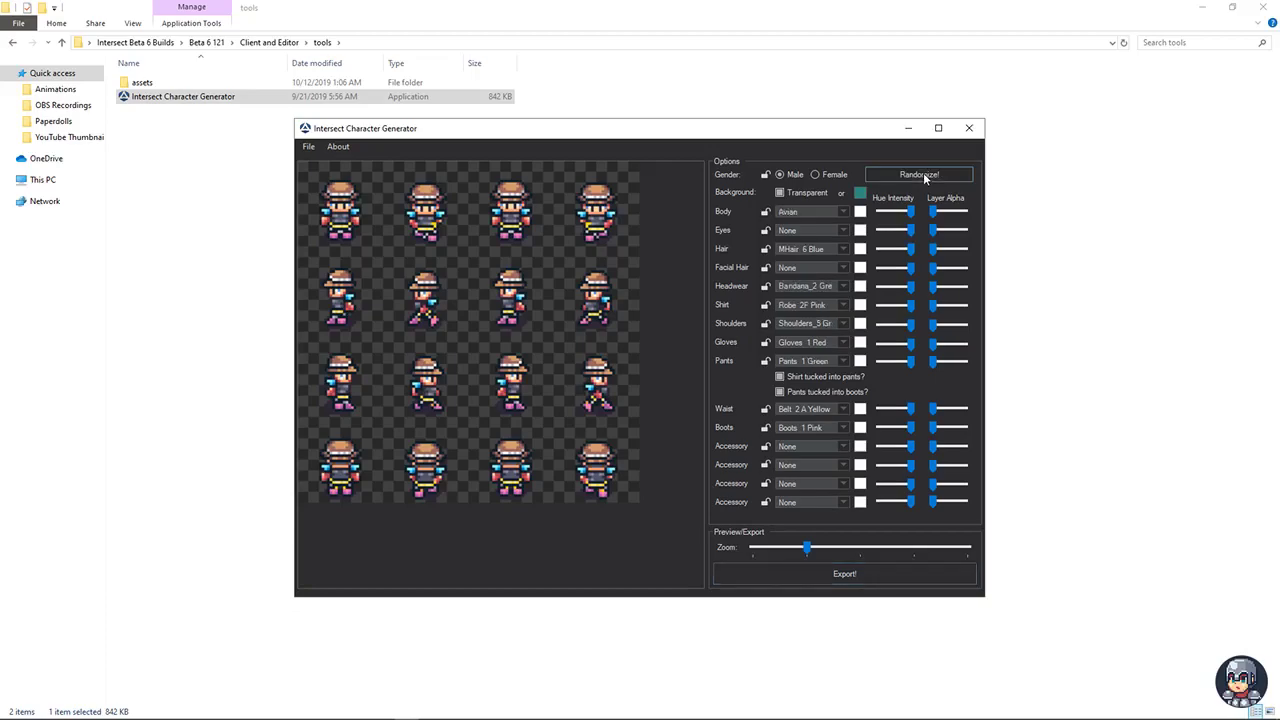
left_click(918, 175)
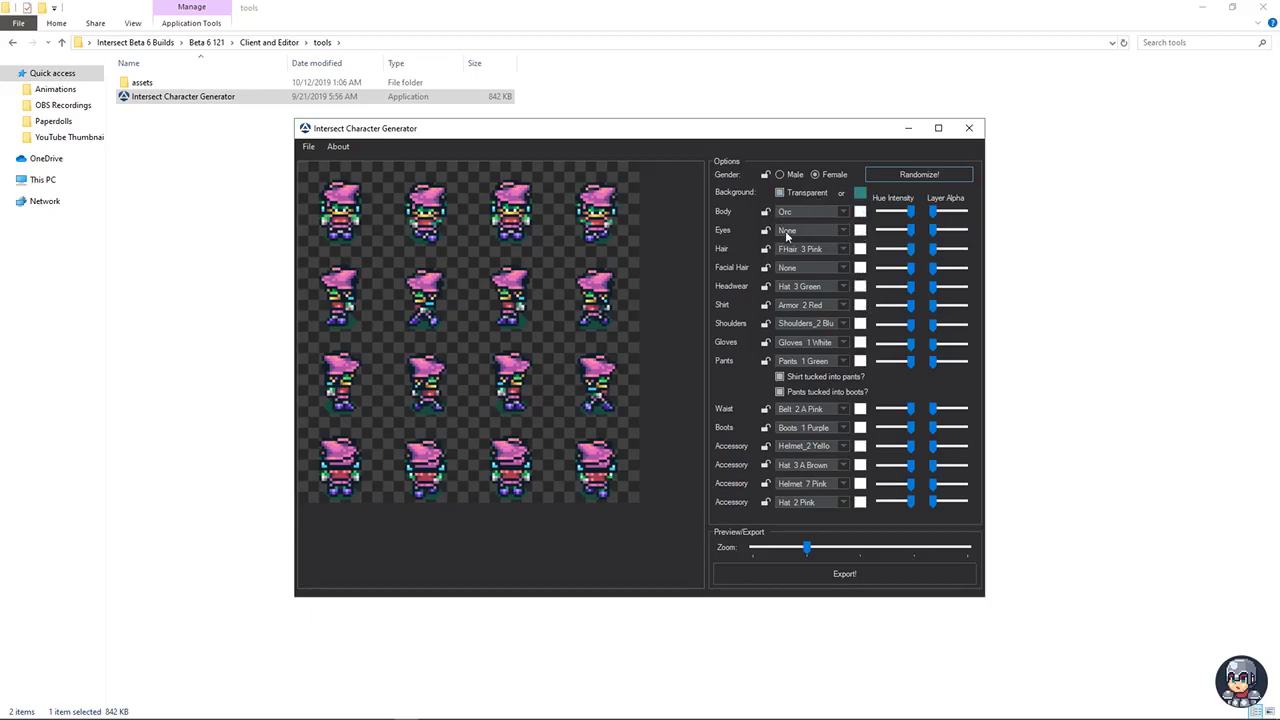
left_click(803, 254)
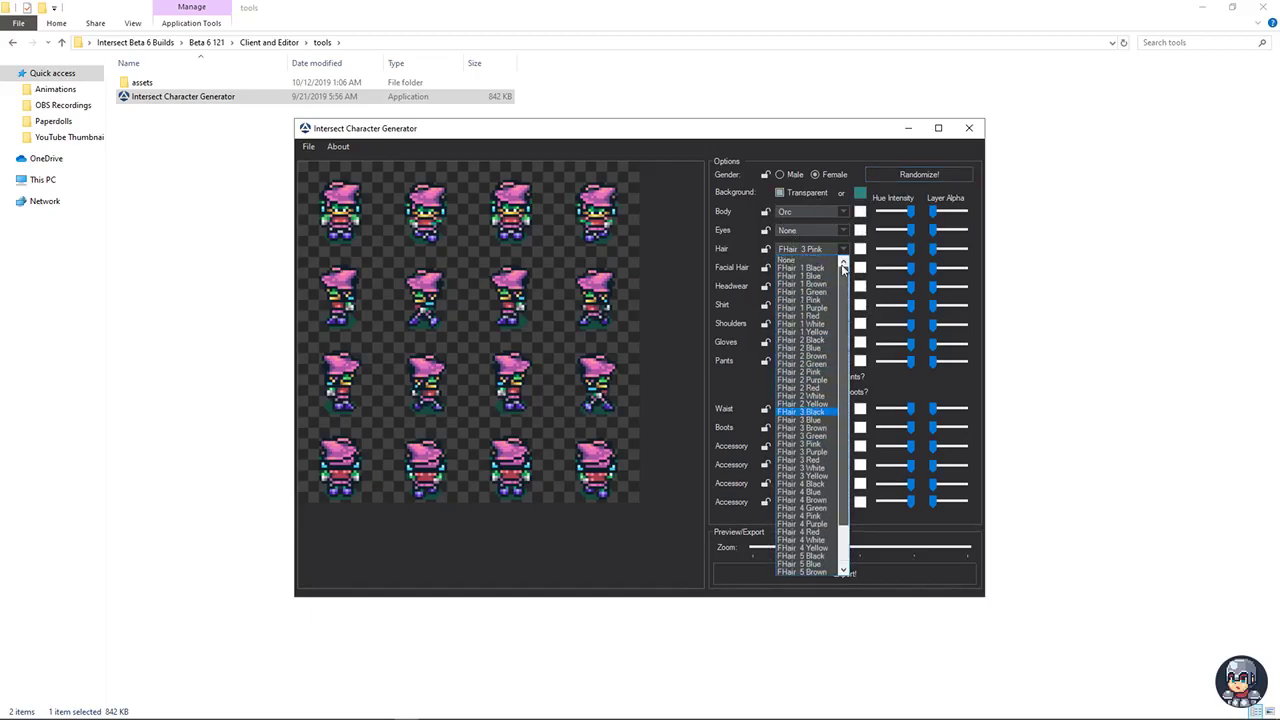
left_click(803, 260)
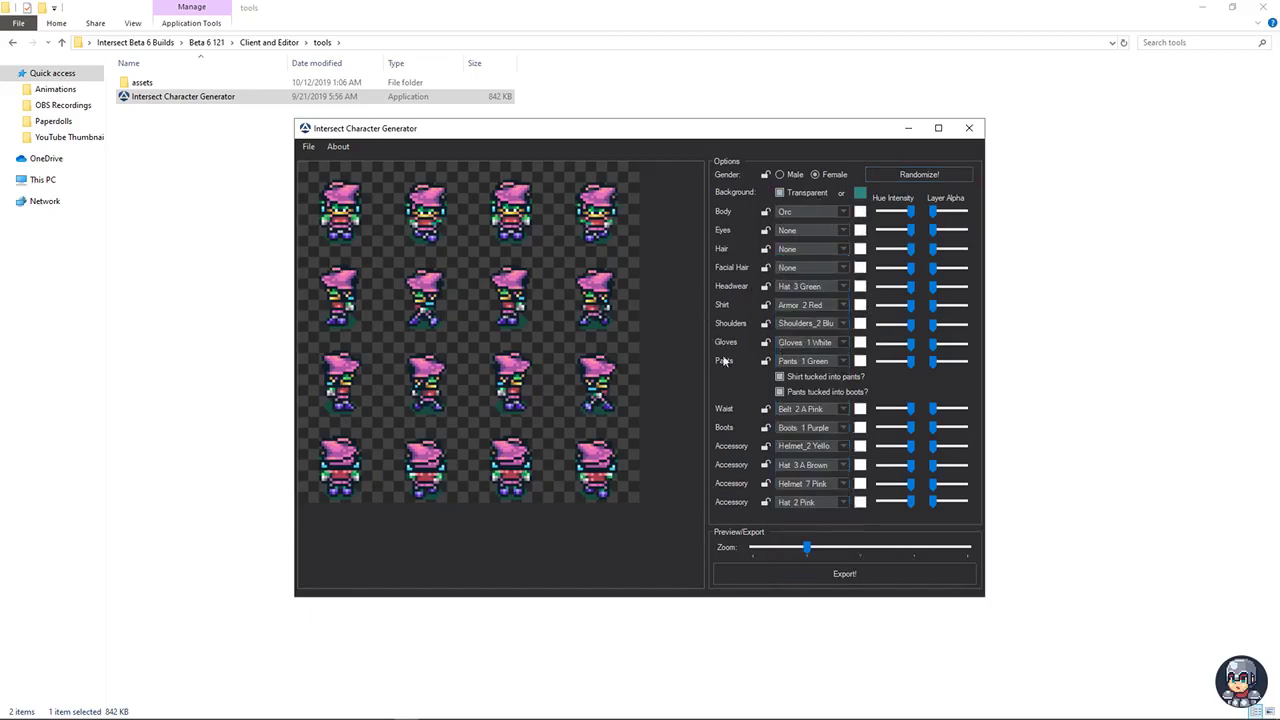
left_click(969, 128)
double_click(166, 97)
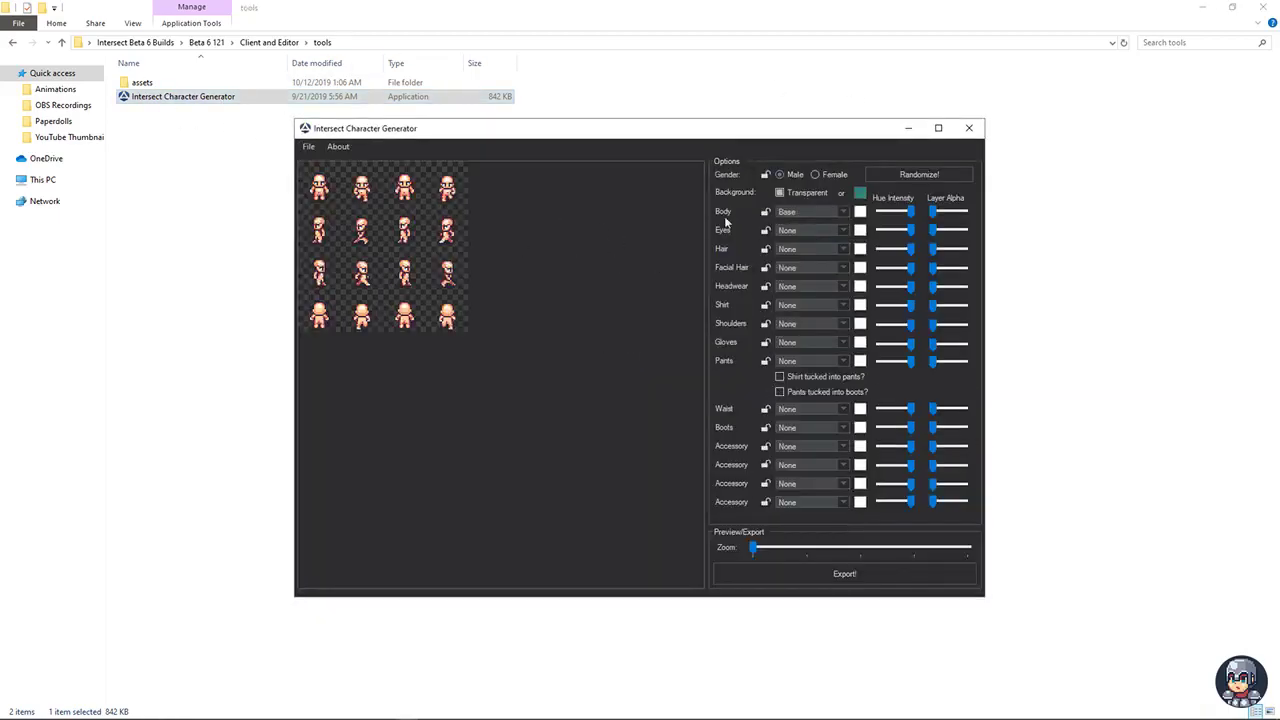
- Enlarge the preview, add Bandana_1 Green headwear and tint it a custom blue
left_click_drag(755, 548, 806, 549)
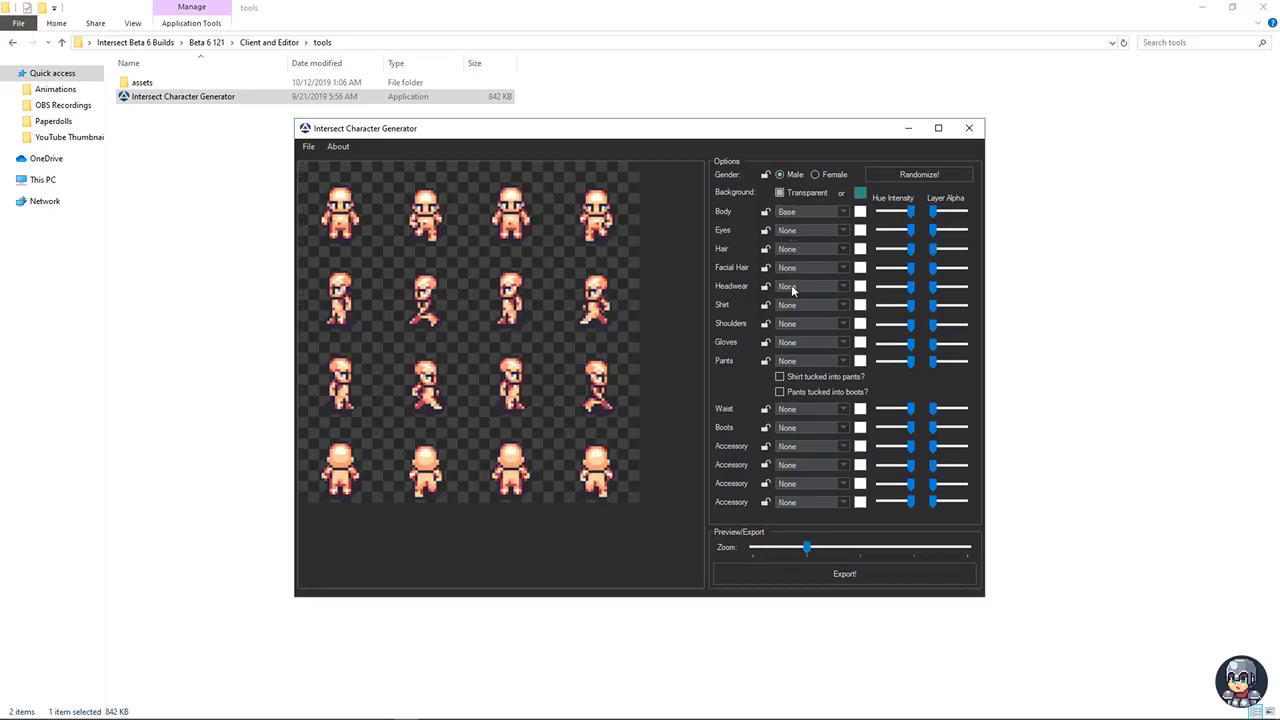
left_click(792, 287)
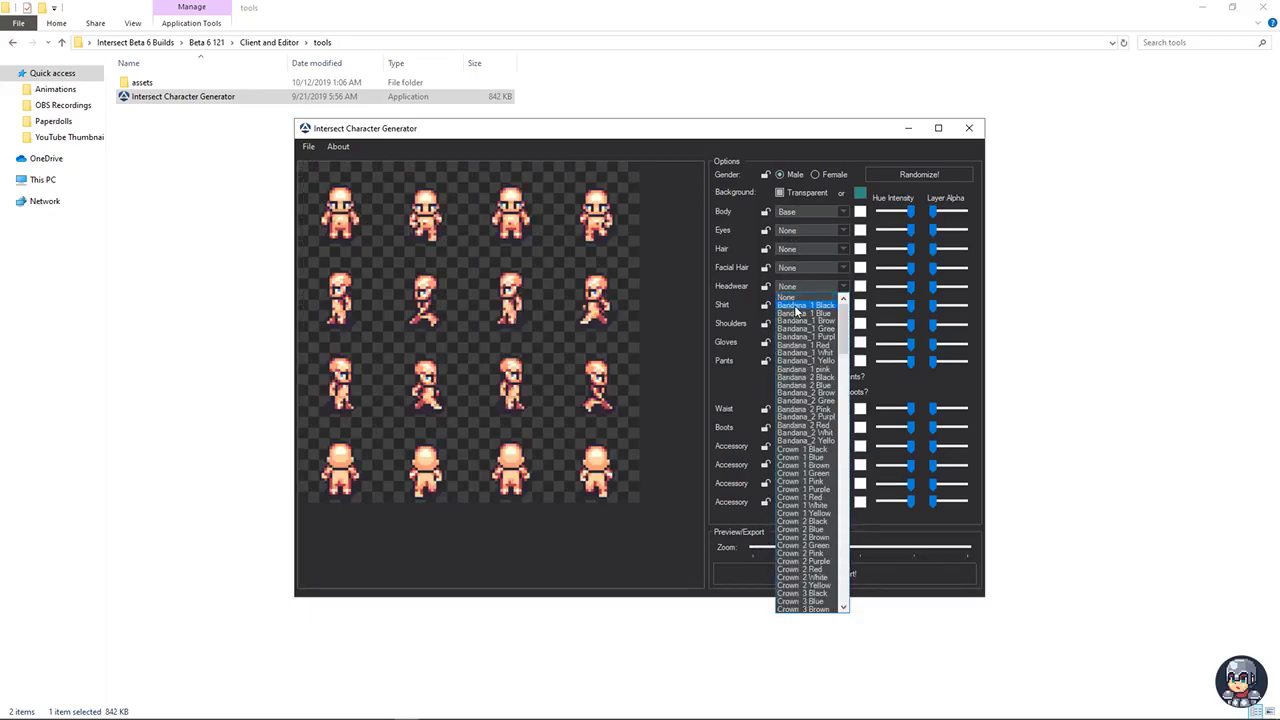
left_click(800, 329)
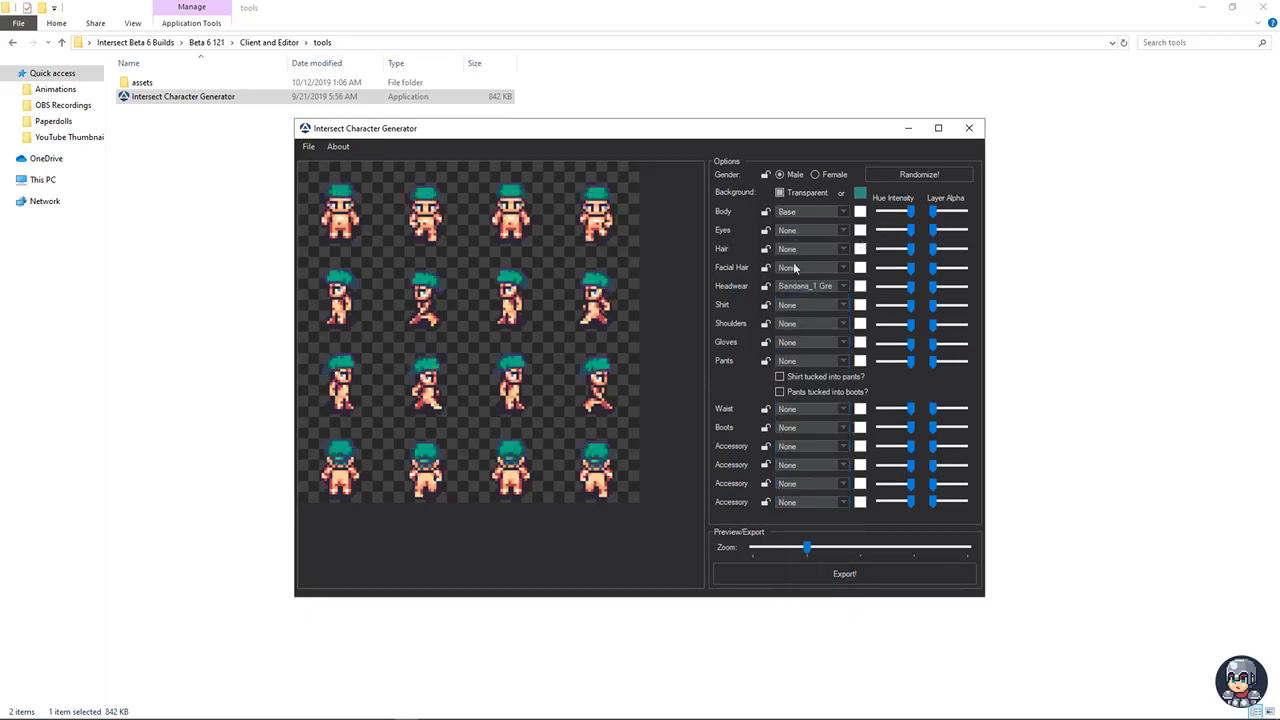
left_click(860, 286)
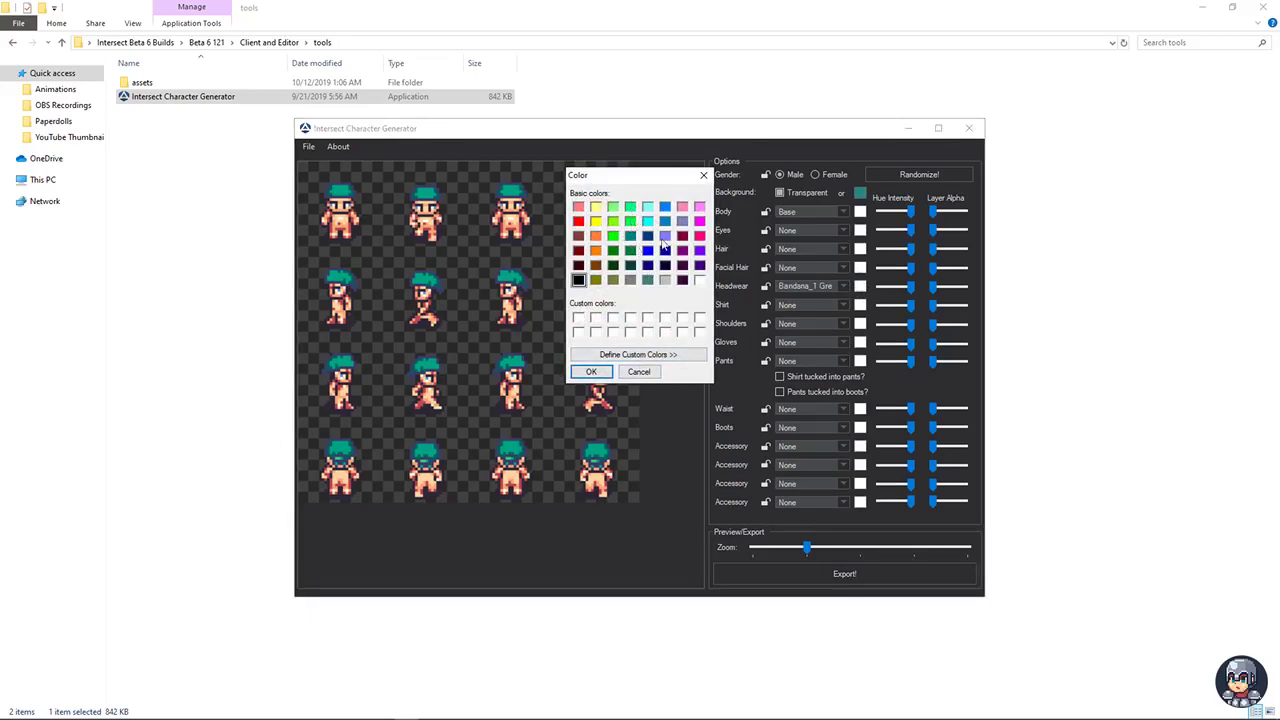
left_click(648, 251)
left_click(660, 356)
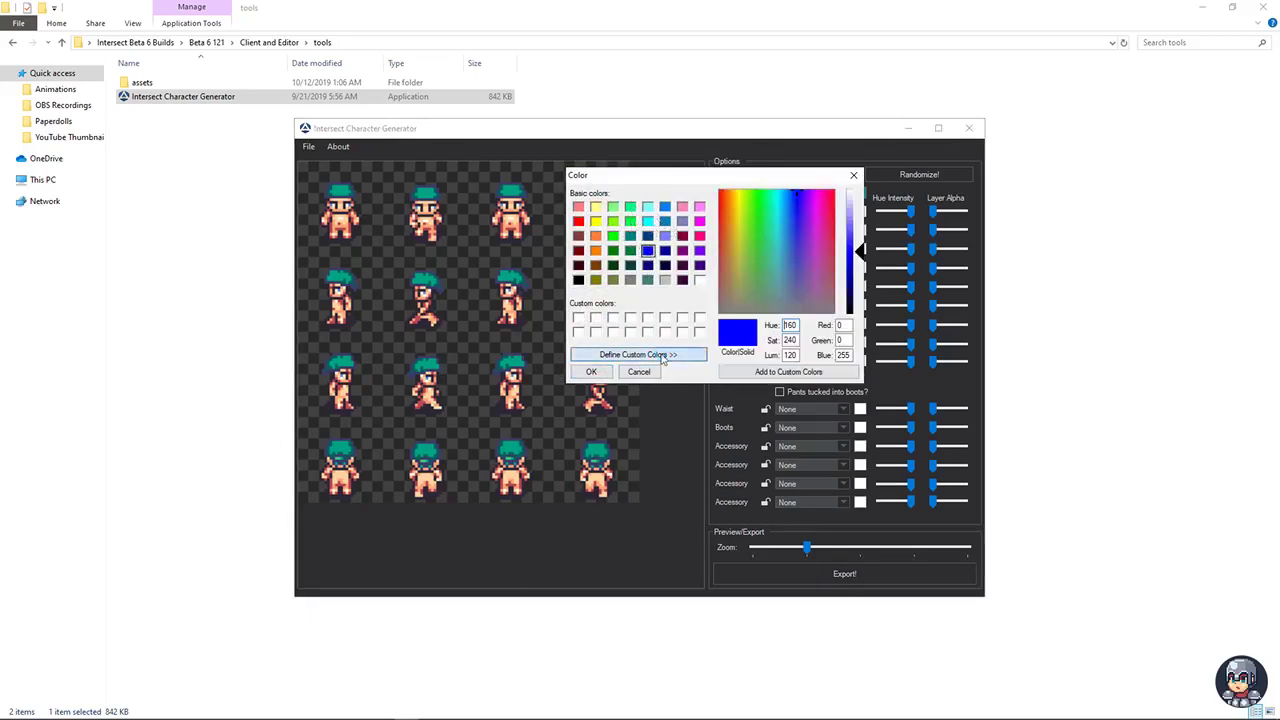
mouse_move(862, 255)
left_mouse_down()
mouse_move(862, 230)
mouse_move(862, 244)
left_mouse_up()
left_click(800, 207)
left_click_drag(800, 207, 794, 204)
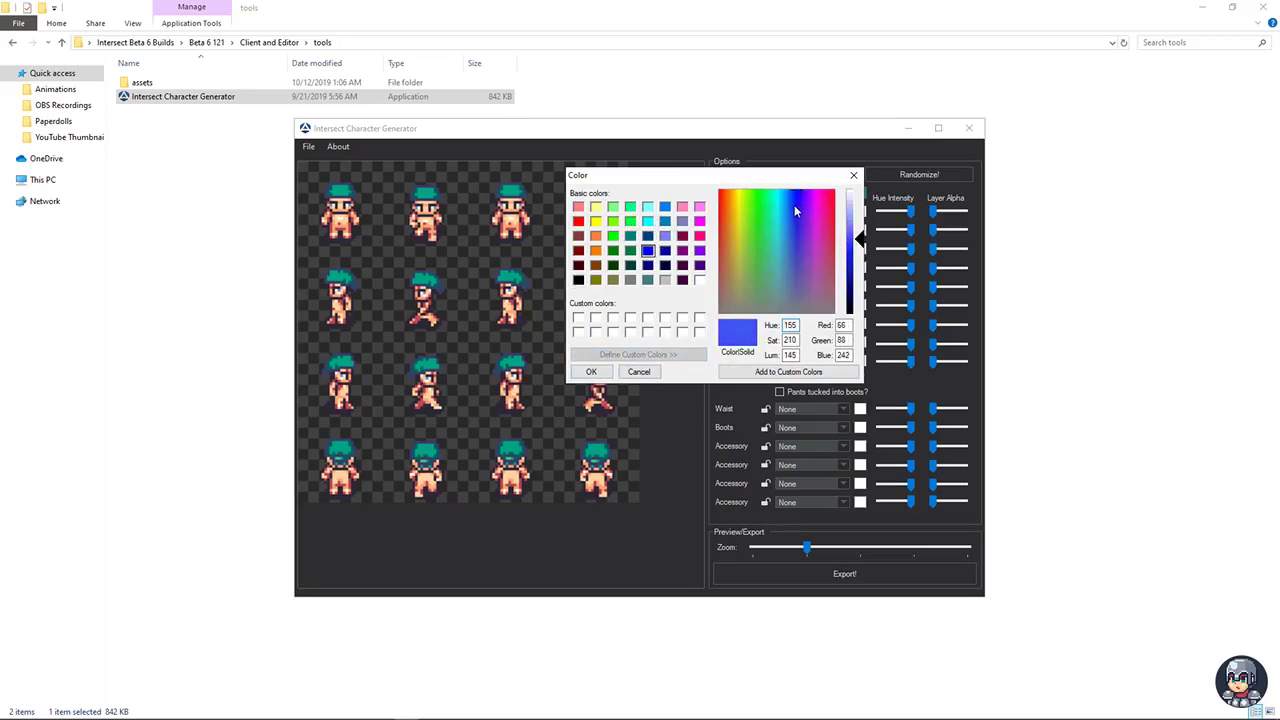
left_click(591, 371)
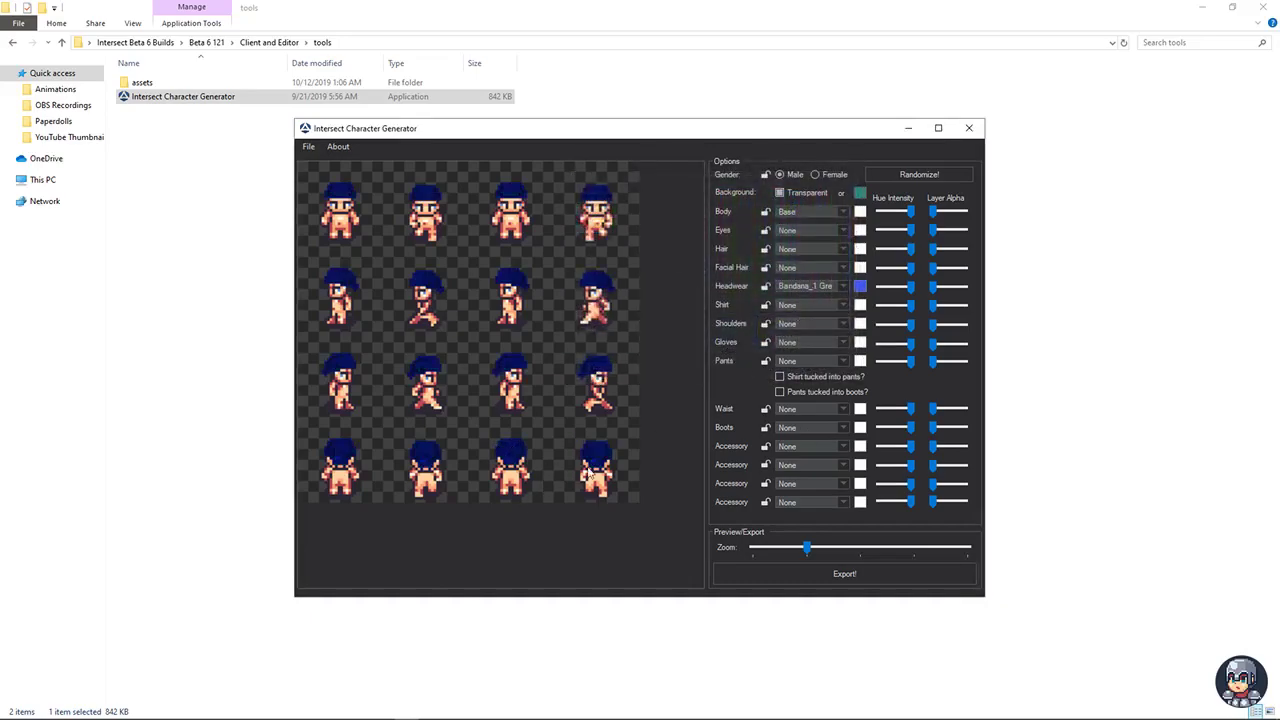
- Reset the headwear tint to white so the bandana shows green
left_click(860, 286)
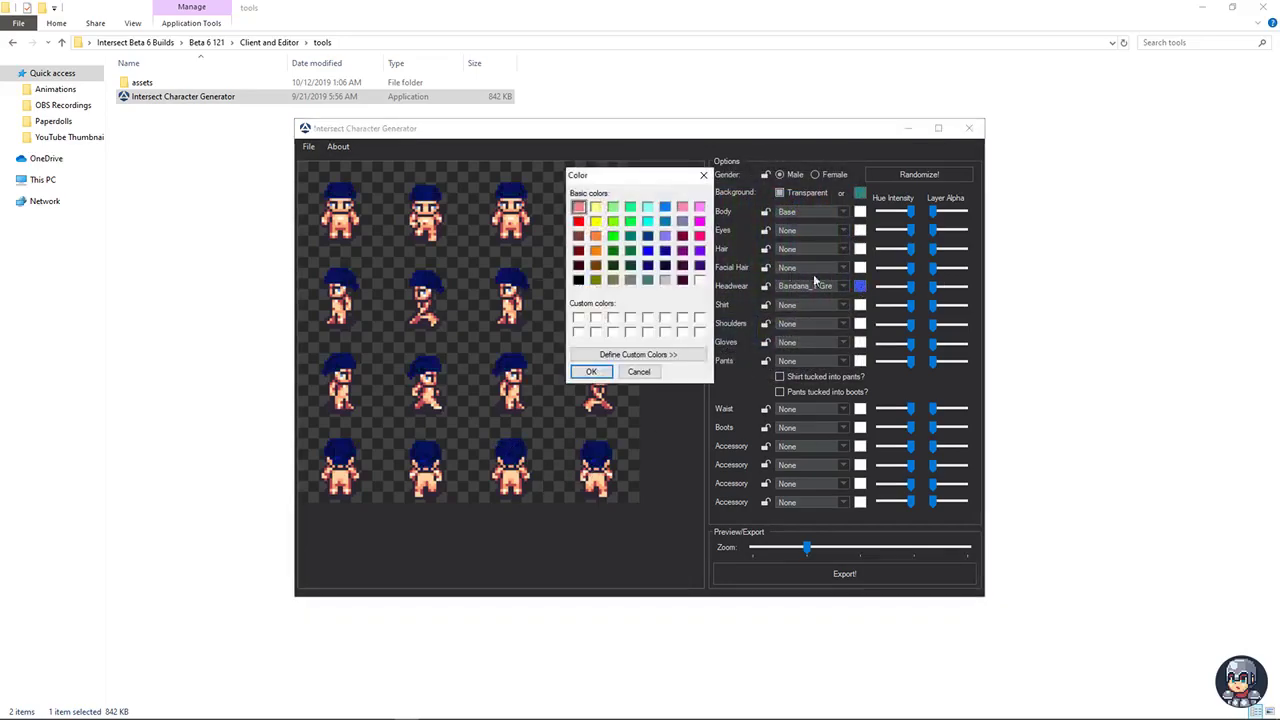
left_click(699, 280)
left_click(600, 372)
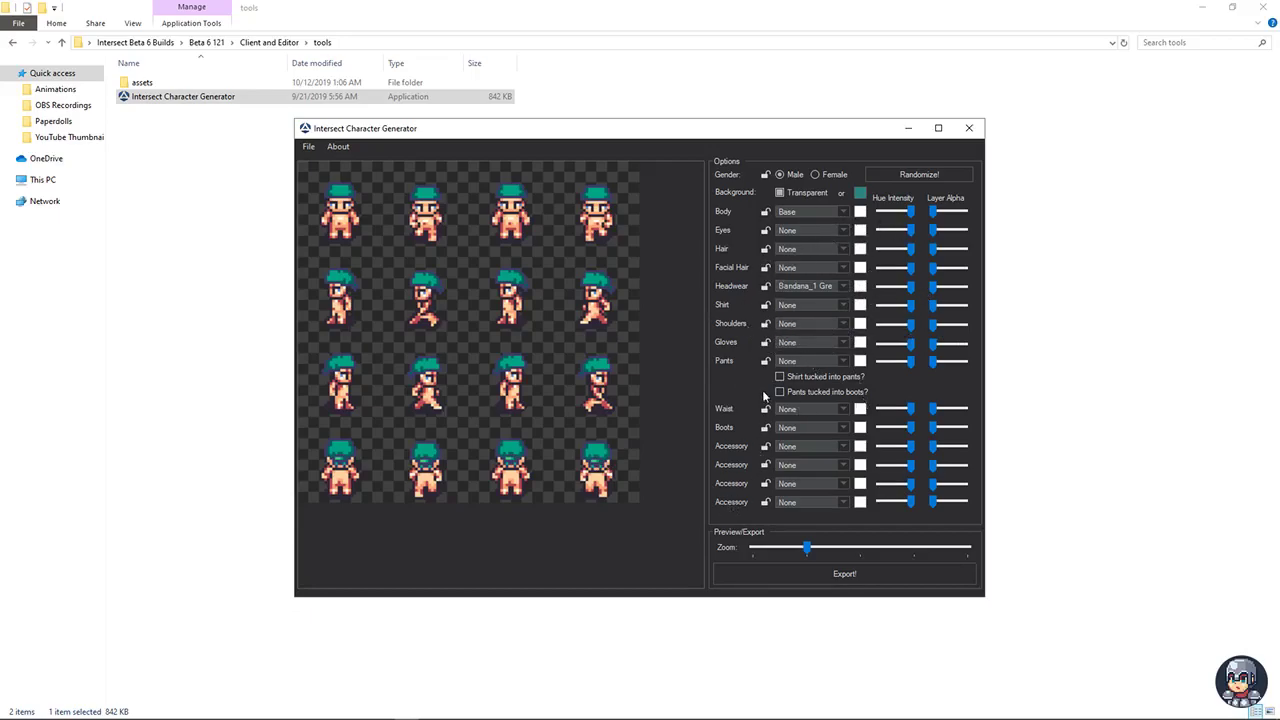
- Lock the Body layer, randomize the outfit three times, and shrink the preview to minimum zoom
left_click(767, 213)
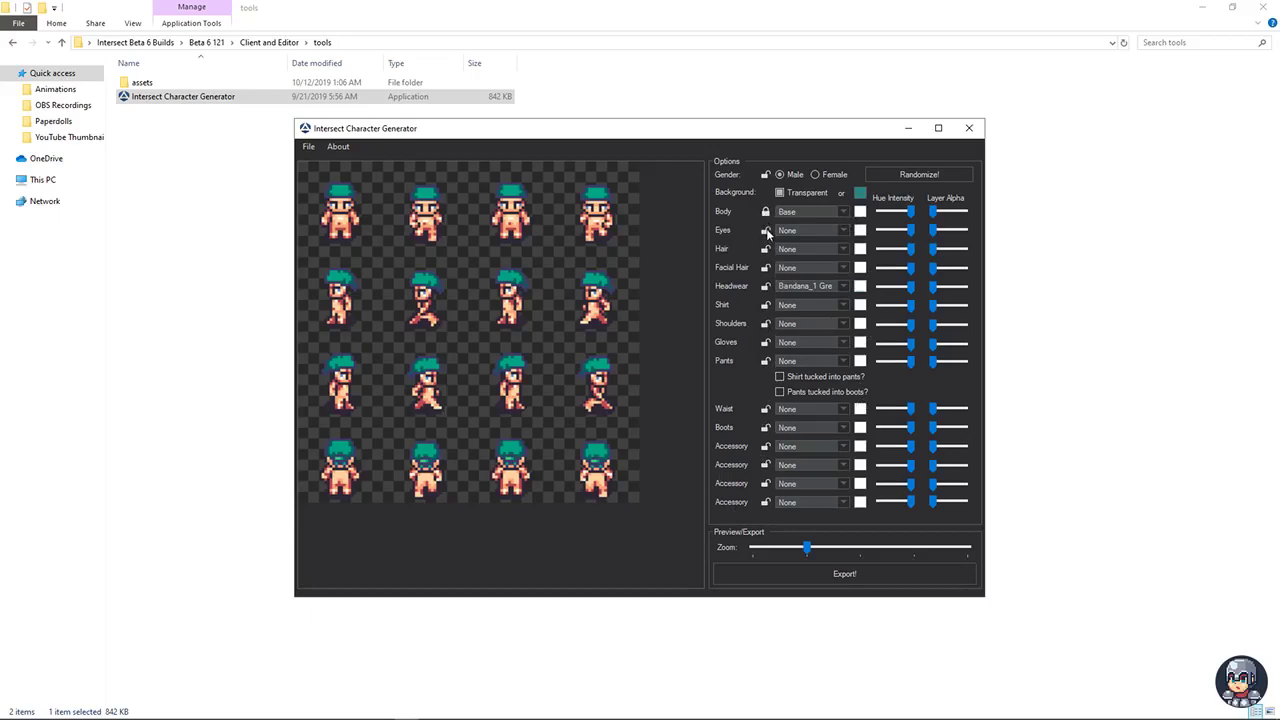
left_click(884, 174)
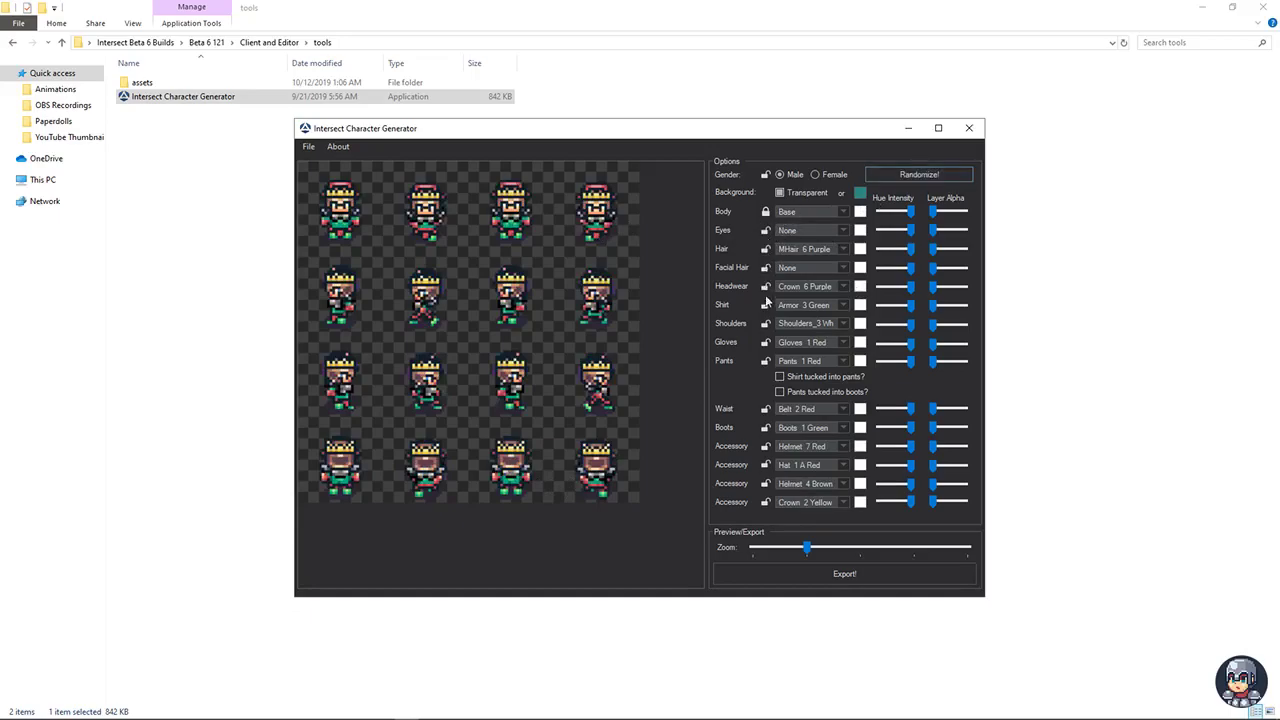
left_click(901, 175)
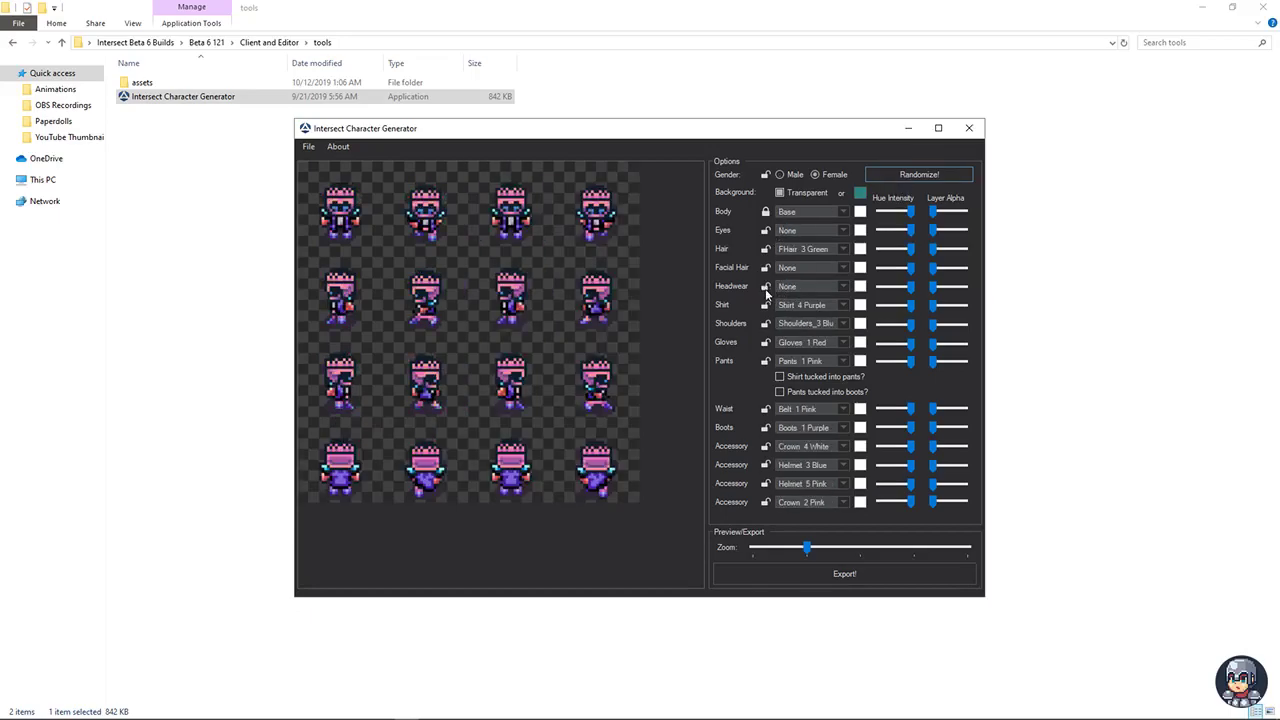
left_click(920, 175)
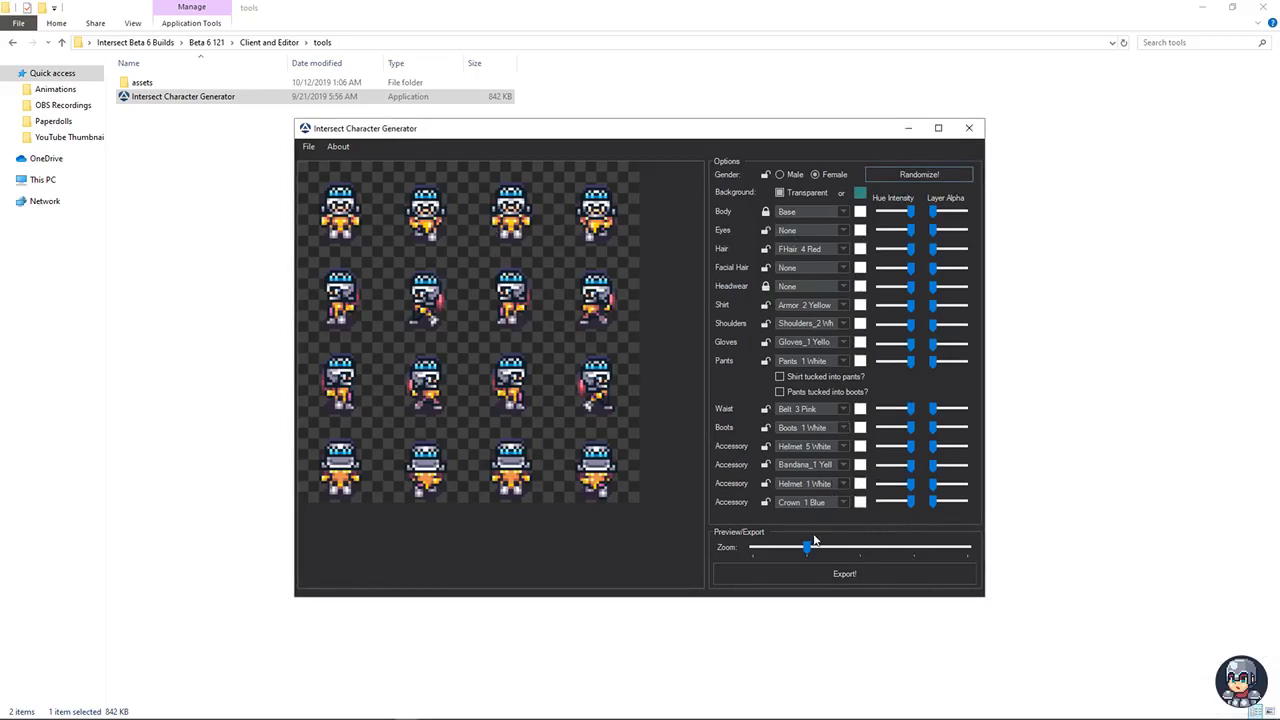
left_click_drag(808, 547, 778, 548)
- Restart the generator and set the Body dropdown to None
left_click(969, 128)
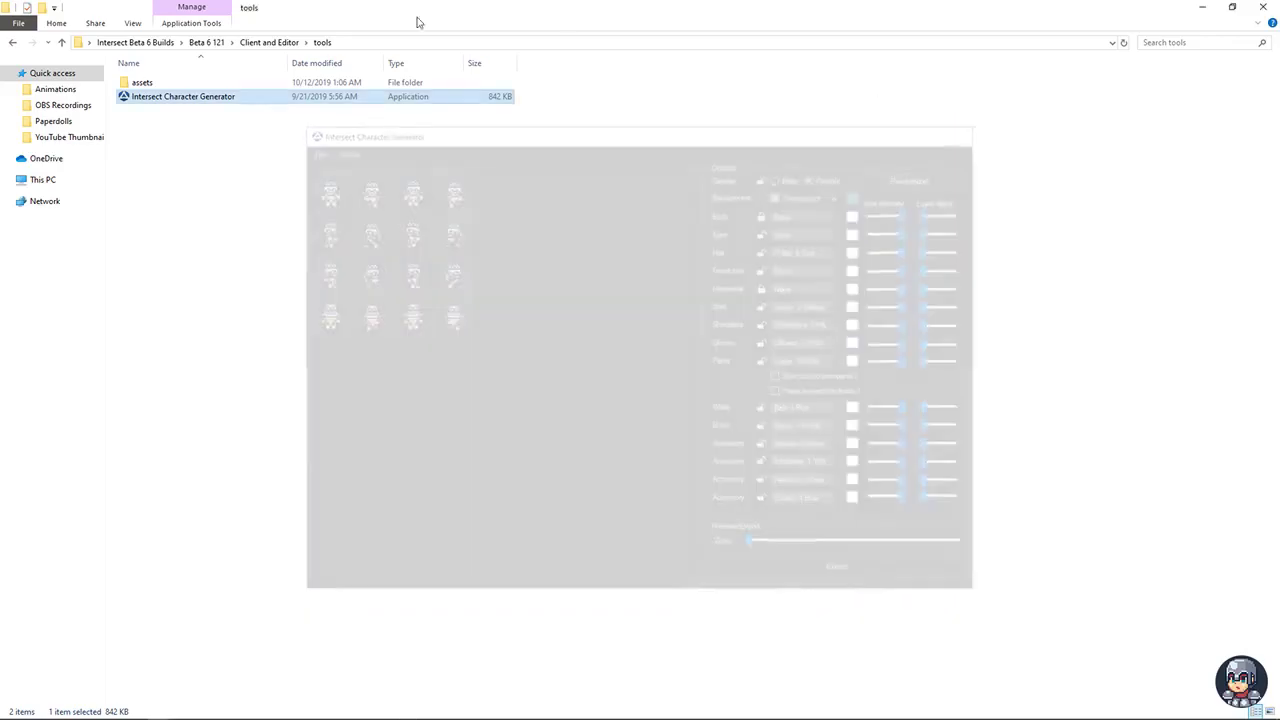
double_click(370, 98)
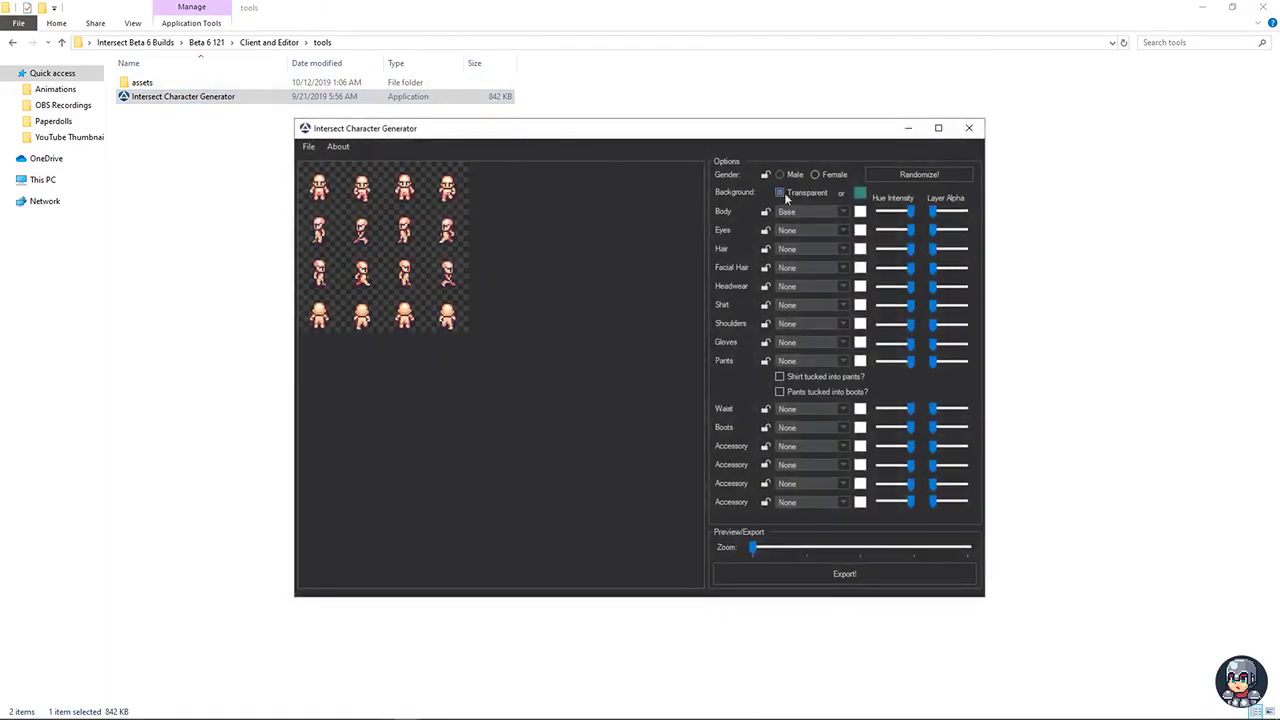
left_click(813, 210)
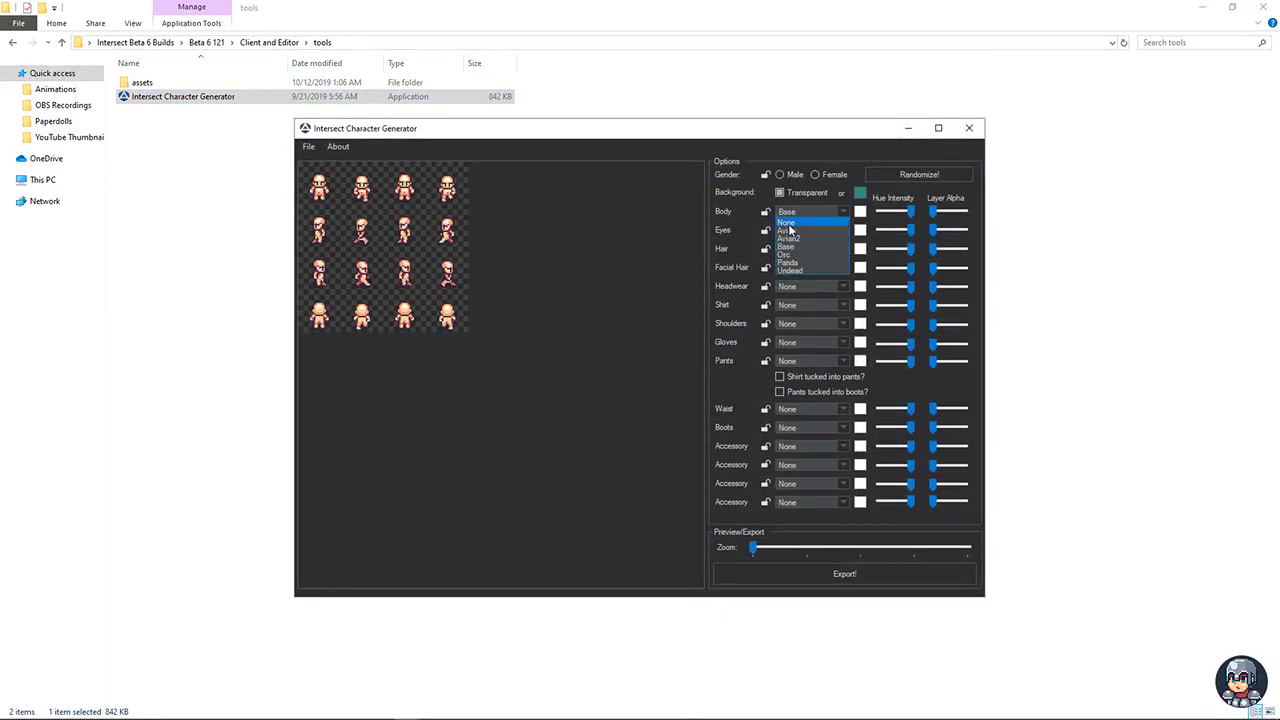
left_click(790, 222)
left_click(797, 213)
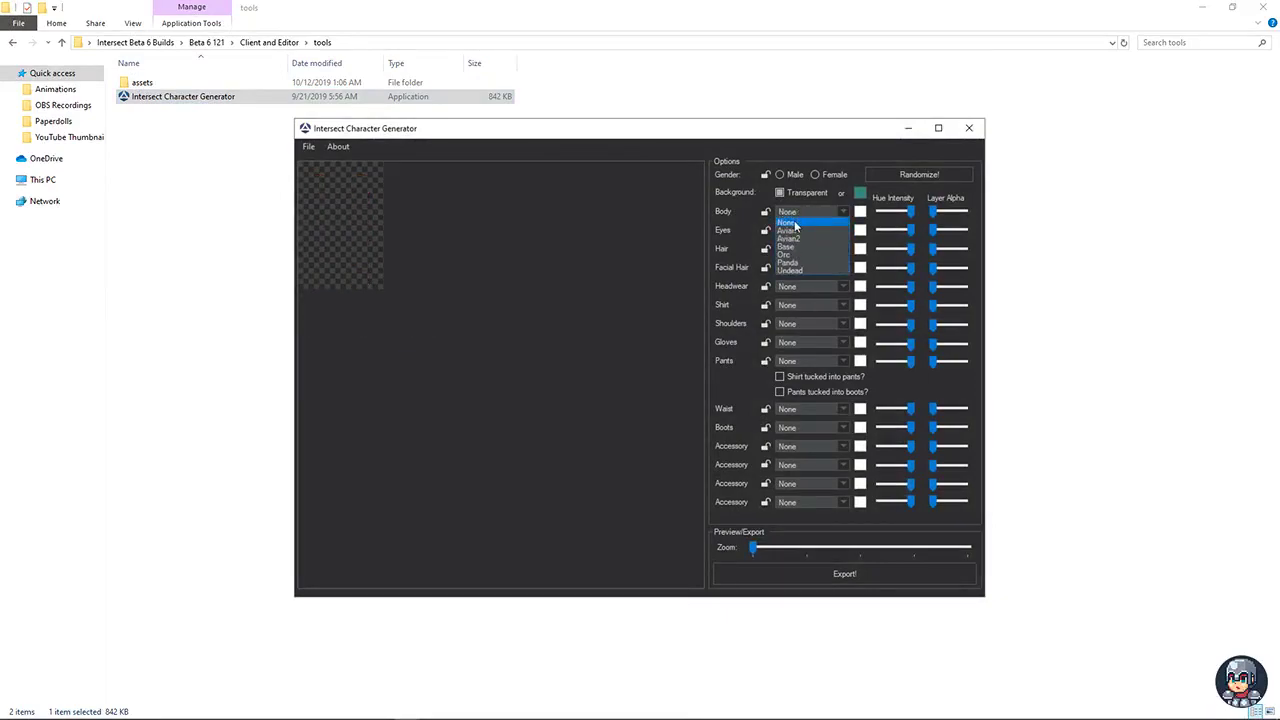
left_click(790, 223)
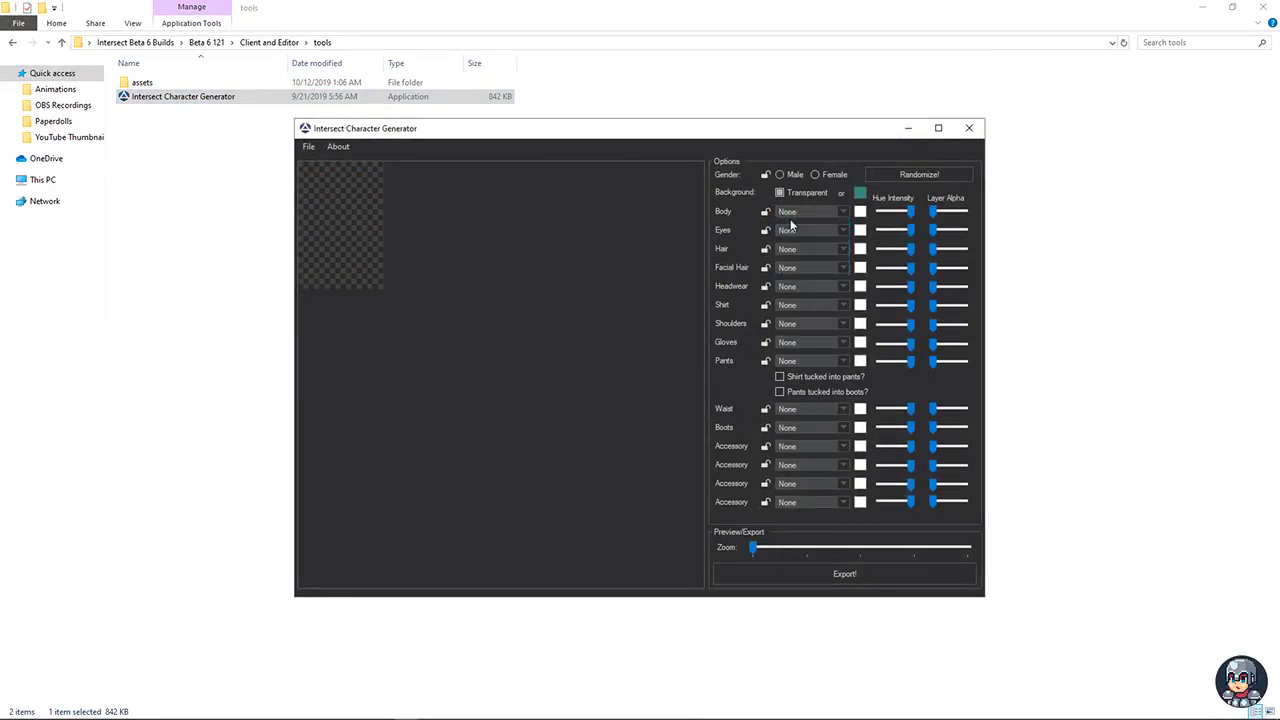
- Try Bandana_1 Black, then Crown_3 Red as headwear, and browse the other crowns
left_click(797, 288)
left_click(796, 305)
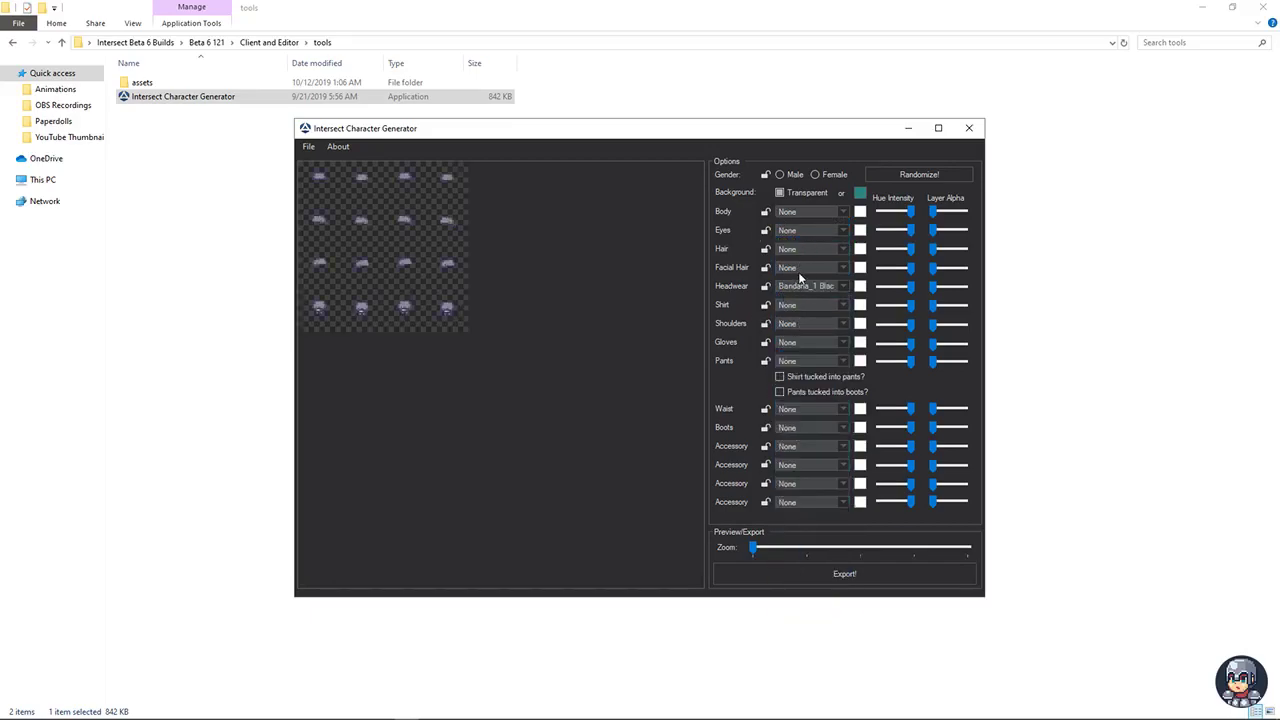
left_click(800, 286)
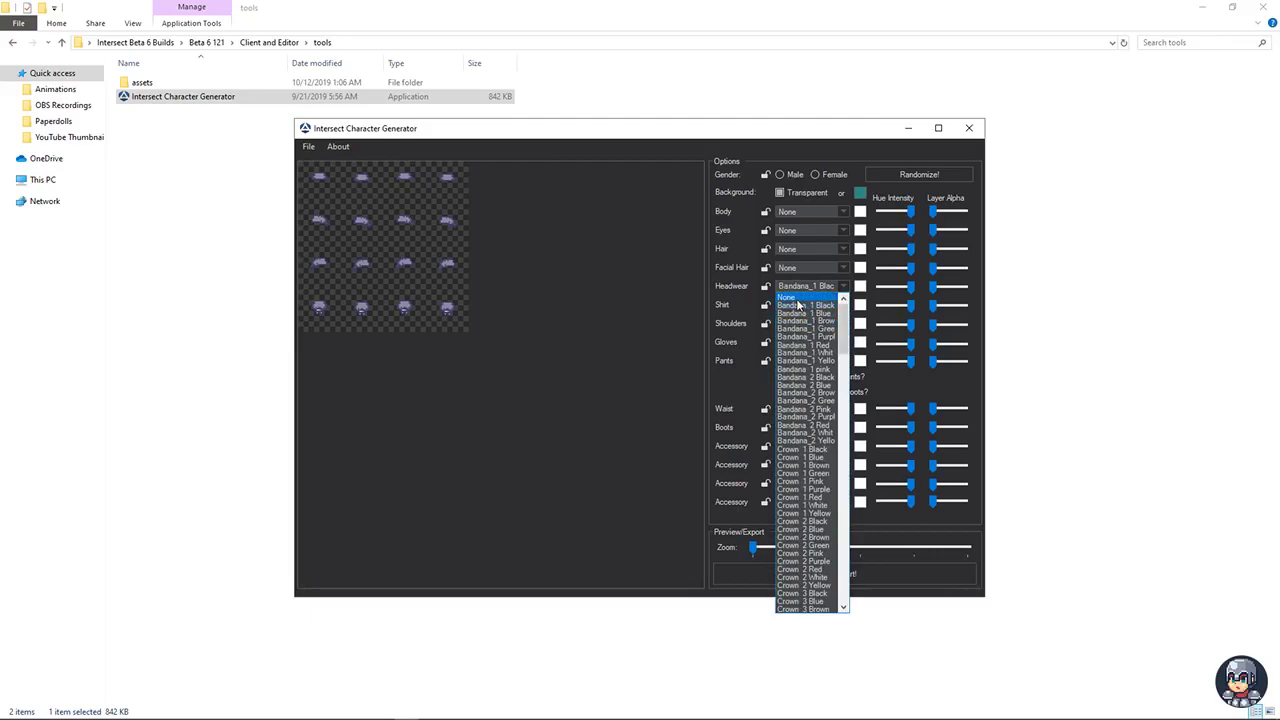
left_click_drag(844, 330, 849, 383)
left_click(812, 405)
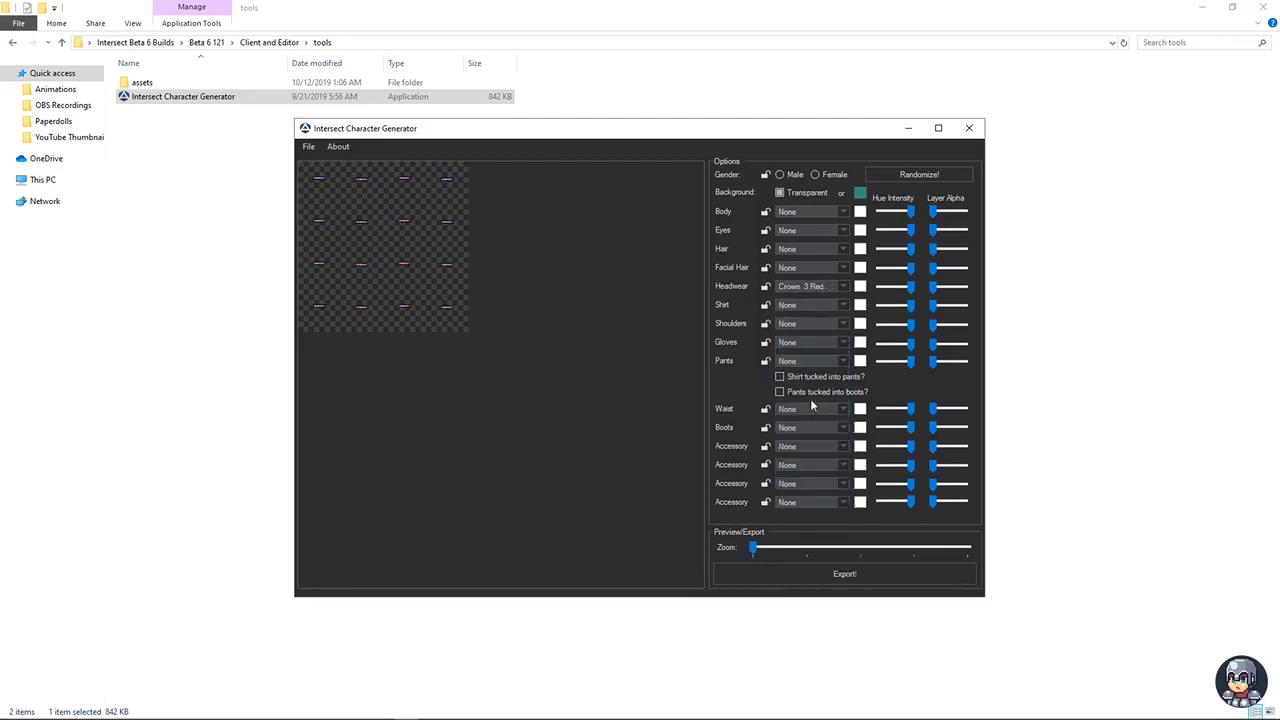
scroll(800, 286, "down", 1)
scroll(802, 286, "down", 1)
- Switch the headwear to the blue Helmet_7 A
left_click(799, 284)
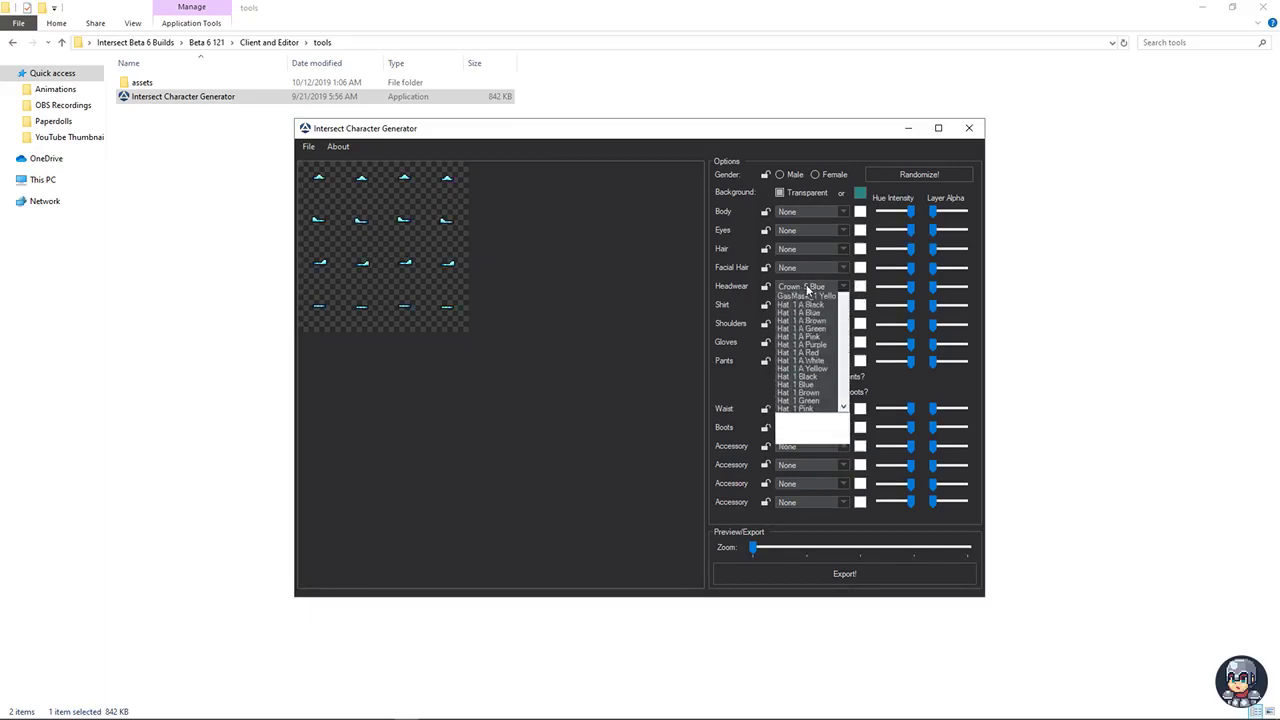
left_click_drag(842, 398, 843, 555)
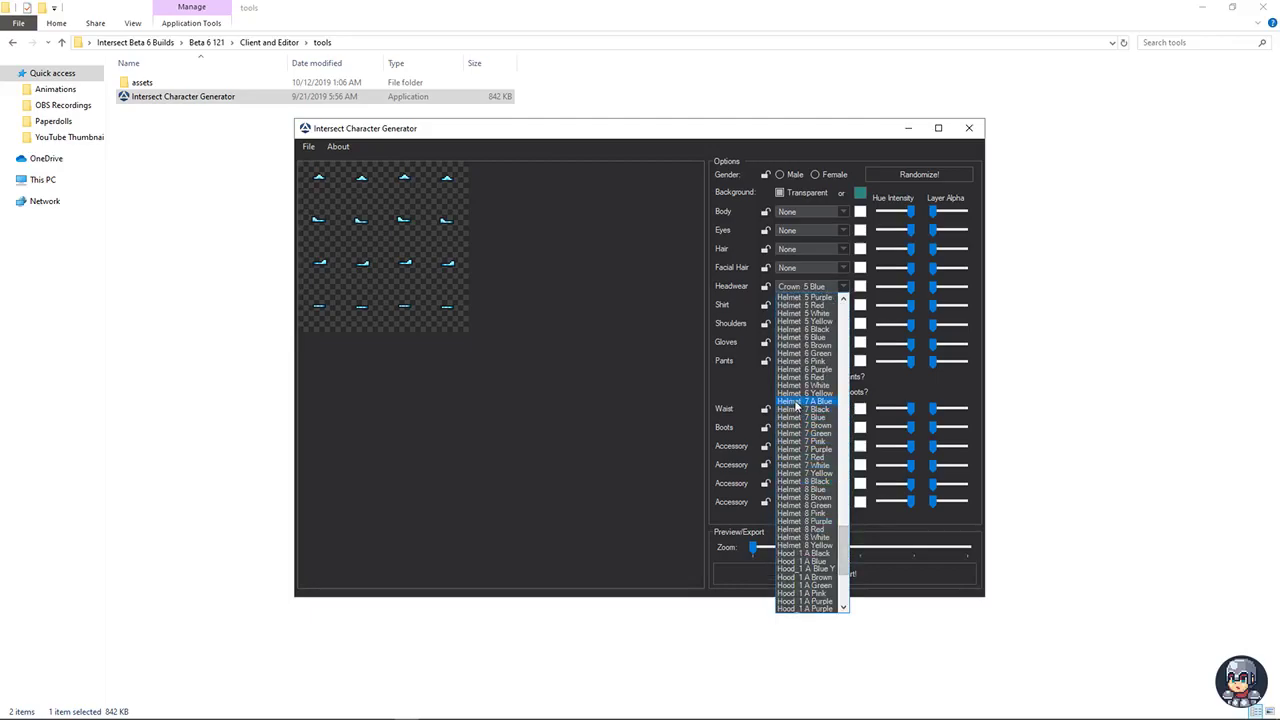
left_click(797, 402)
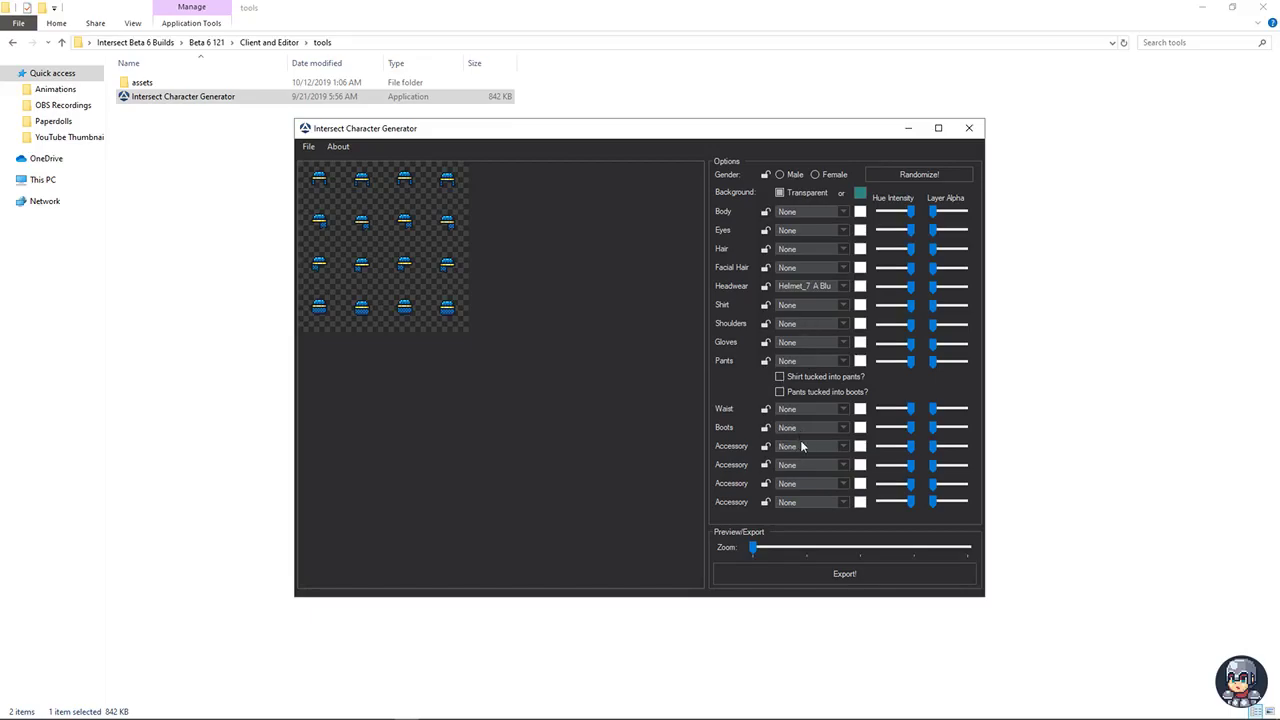
- Set the accessory to Crown_1 Black and browse the other accessory options
scroll(794, 447, "down", 1)
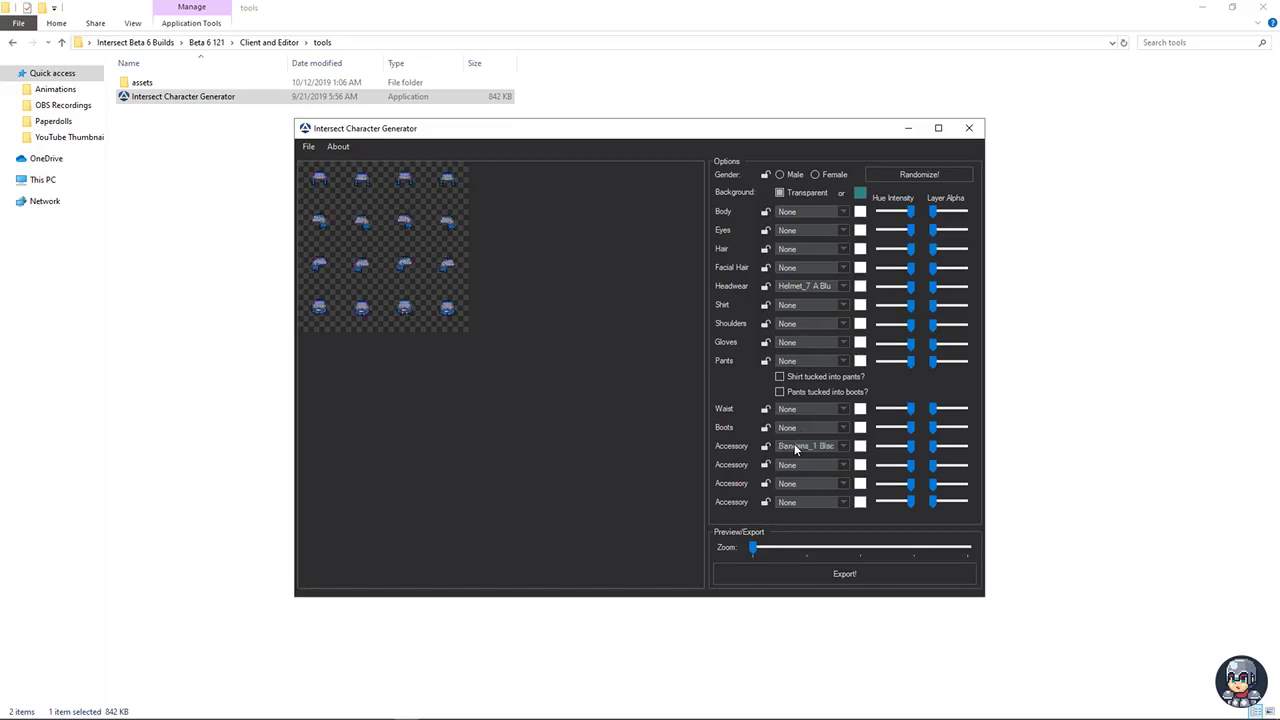
scroll(794, 449, "up", 1)
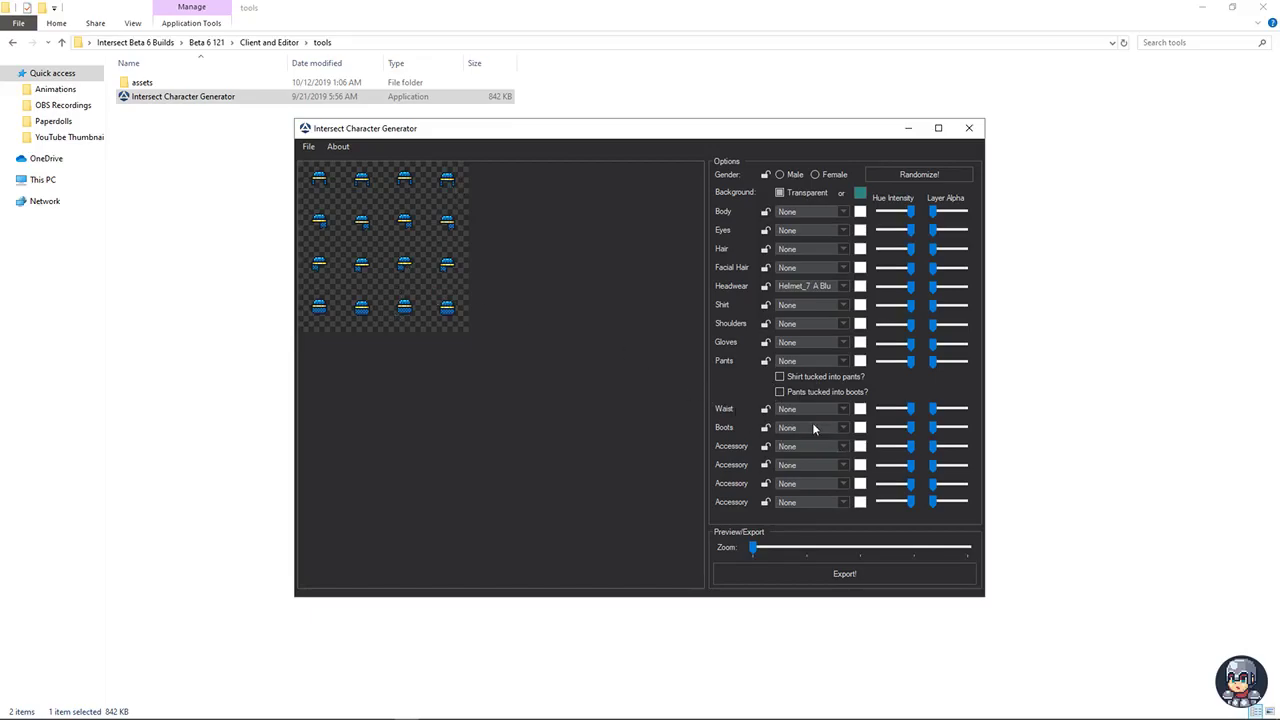
scroll(803, 441, "down", 1)
left_click(803, 446)
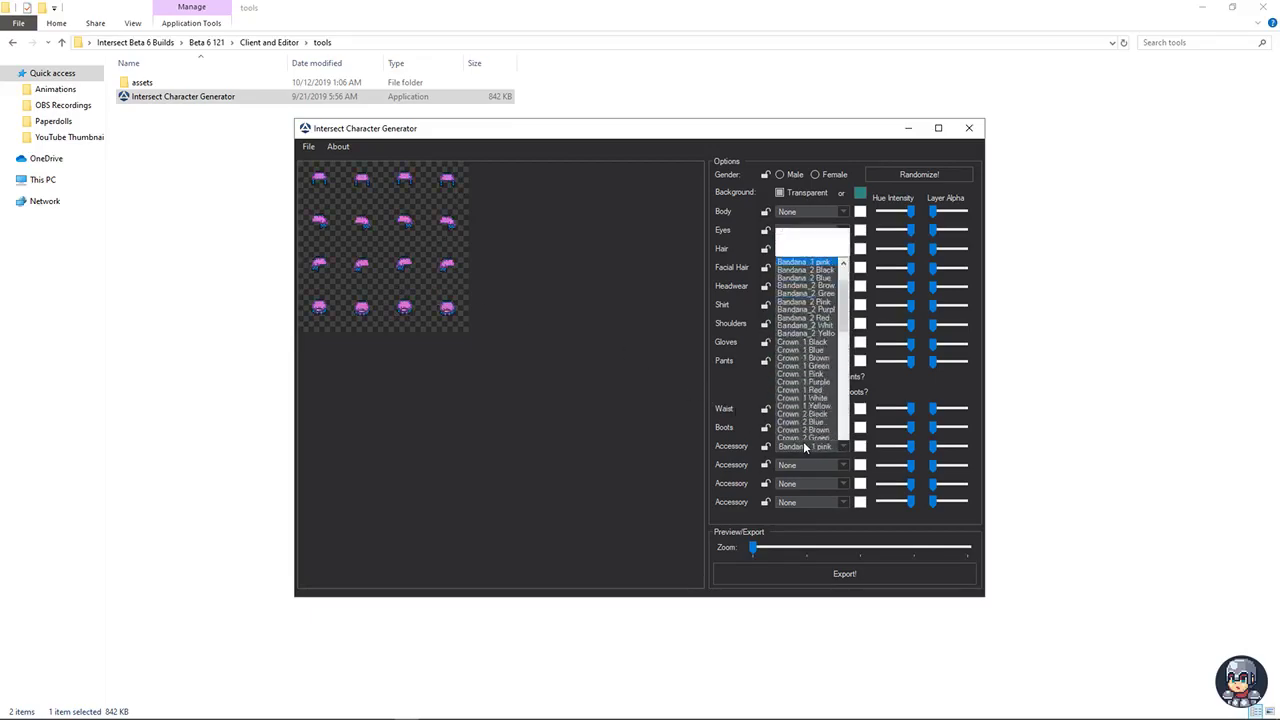
scroll(810, 320, "down", 5)
scroll(806, 186, "up", 2)
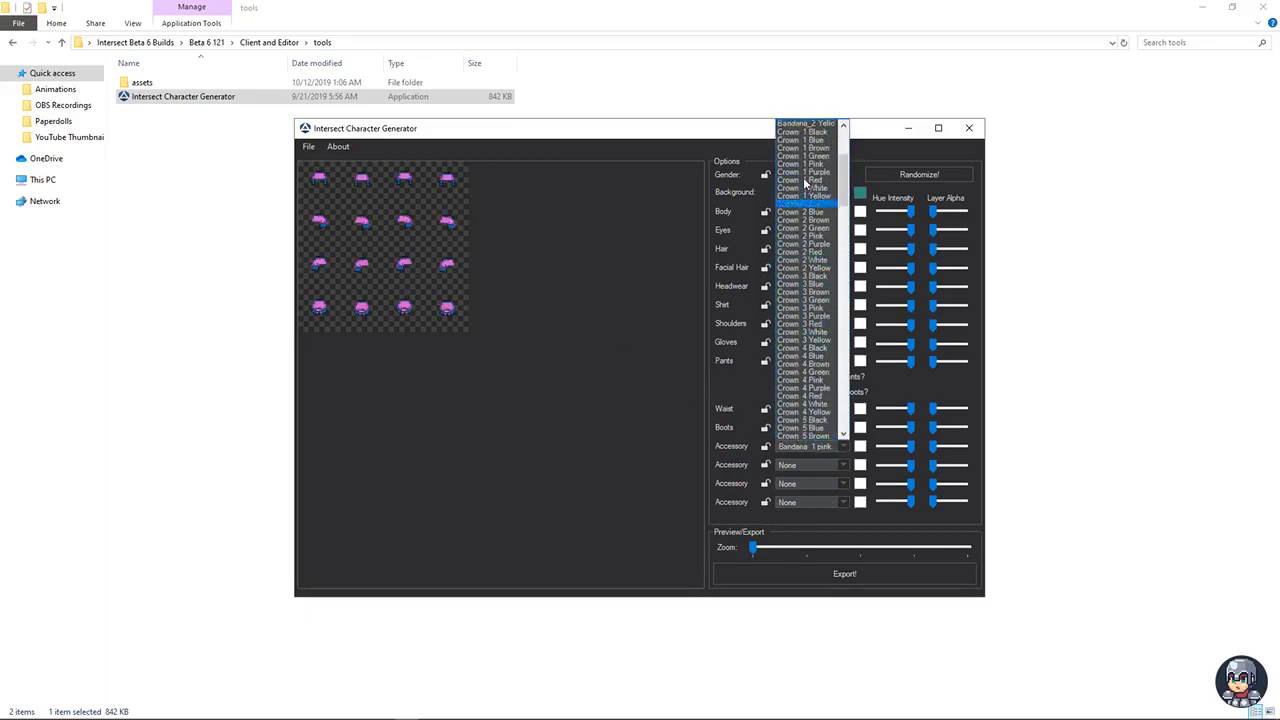
left_click(807, 202)
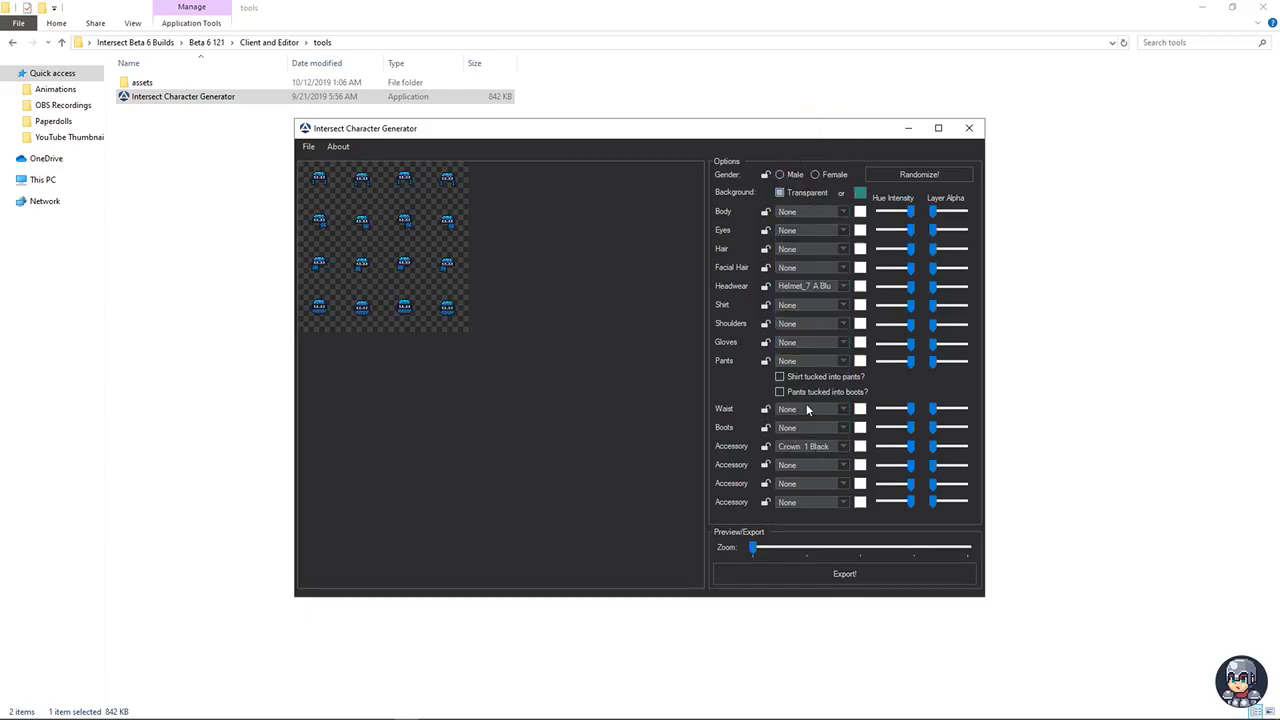
scroll(810, 445, "down", 2)
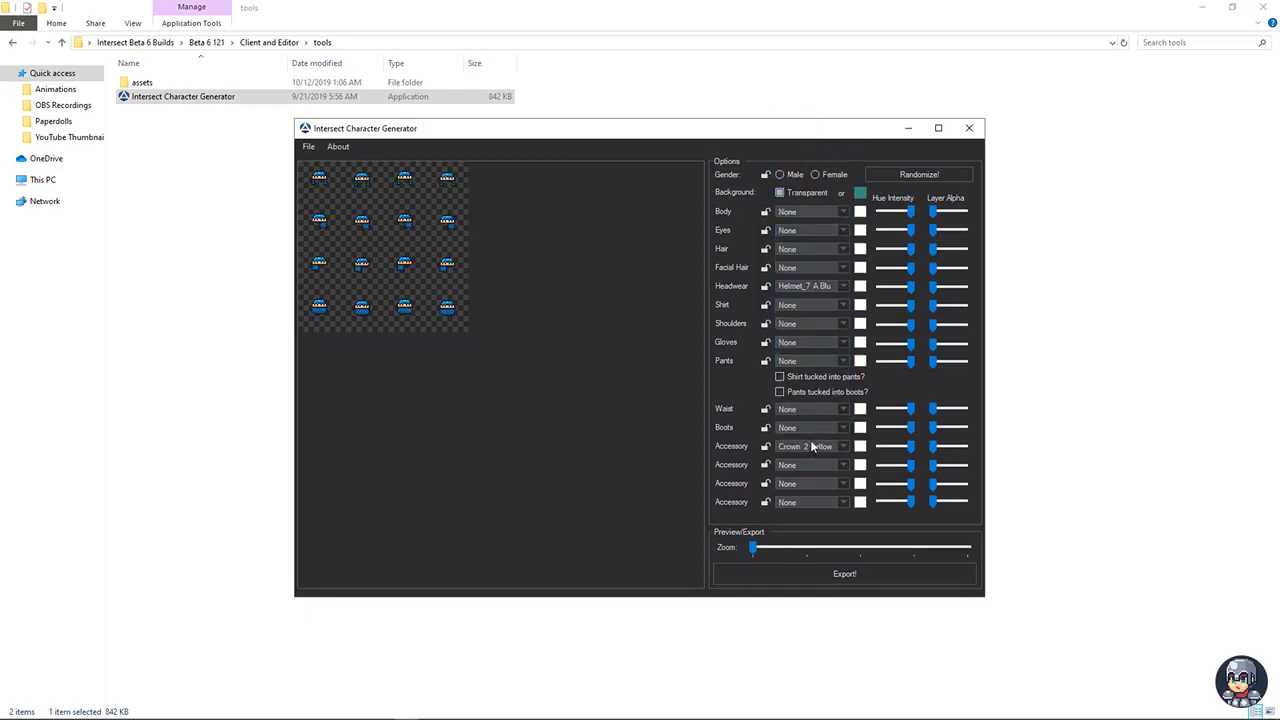
scroll(810, 445, "down", 1)
scroll(812, 446, "down", 2)
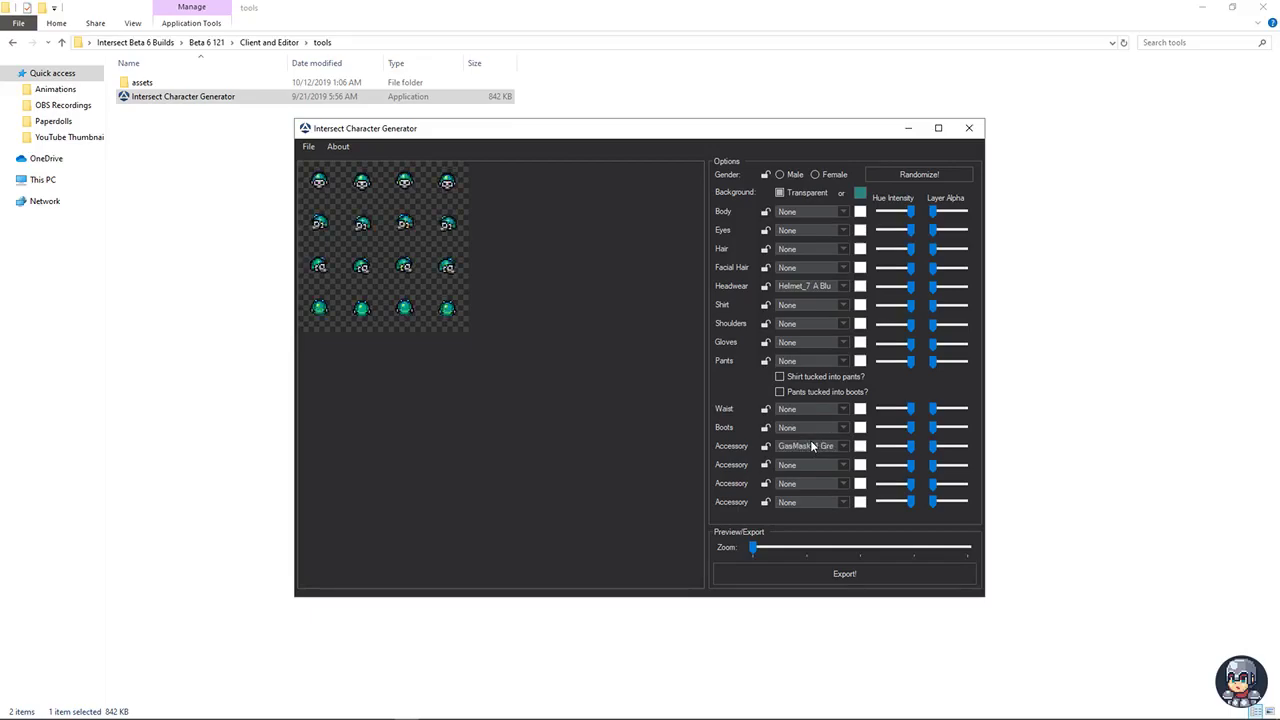
scroll(811, 446, "up", 3)
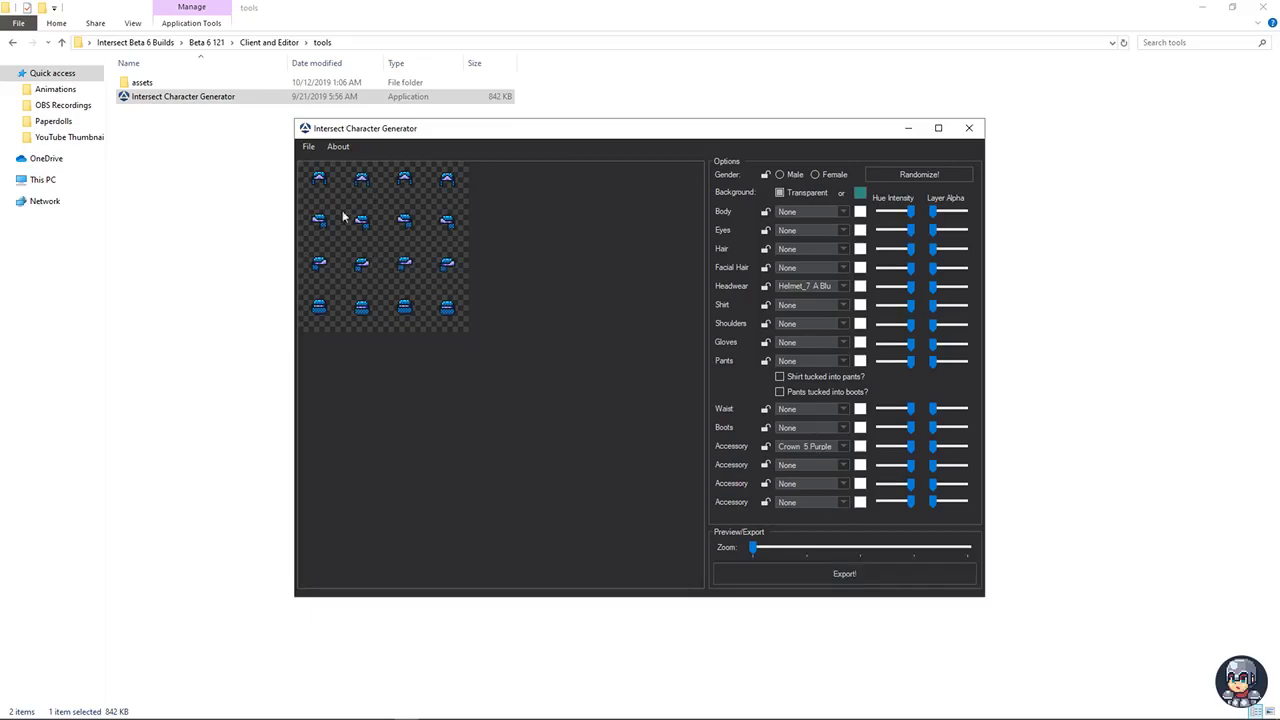
- Set both Accessory and Headwear back to None
left_click(808, 446)
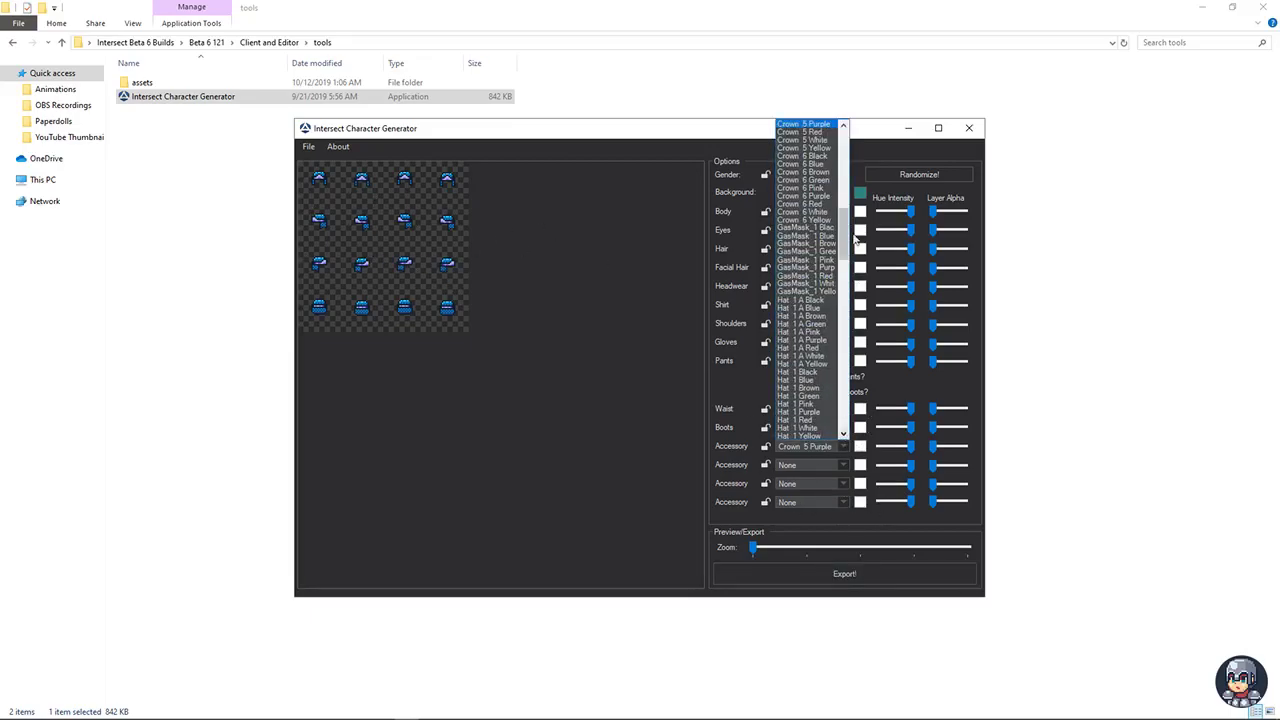
left_click_drag(854, 238, 849, 109)
left_click(800, 124)
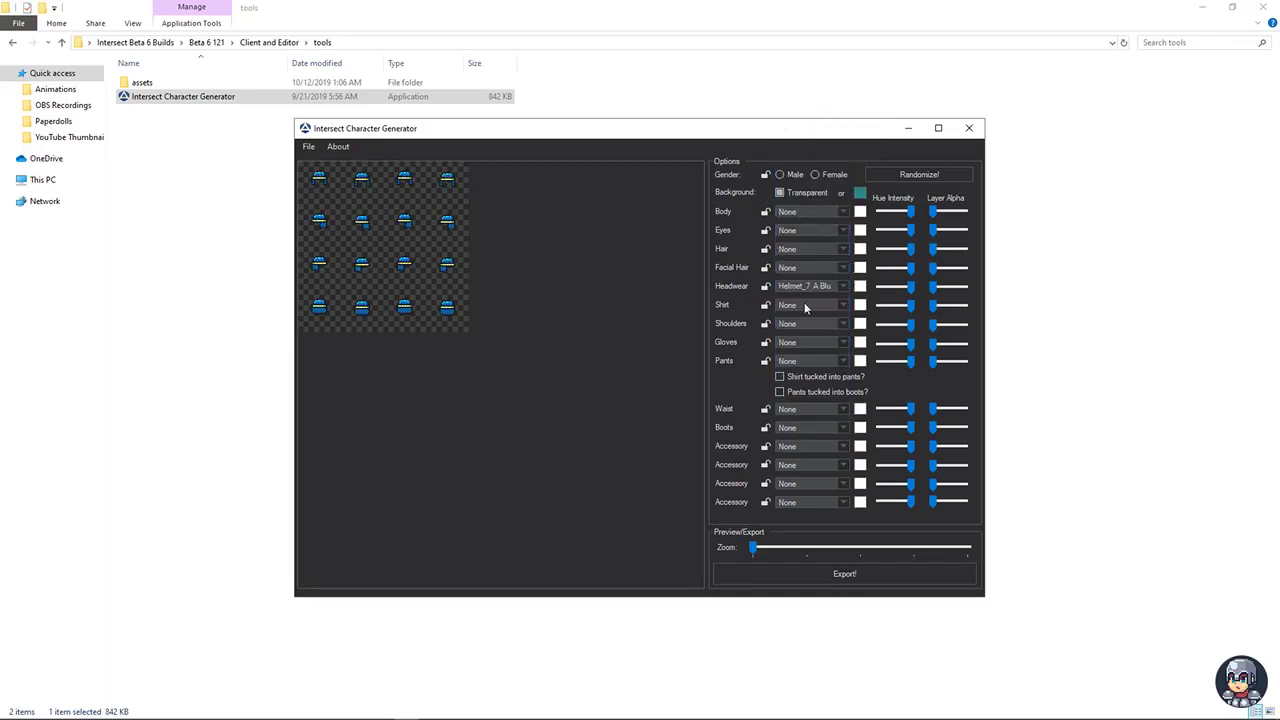
left_click(806, 286)
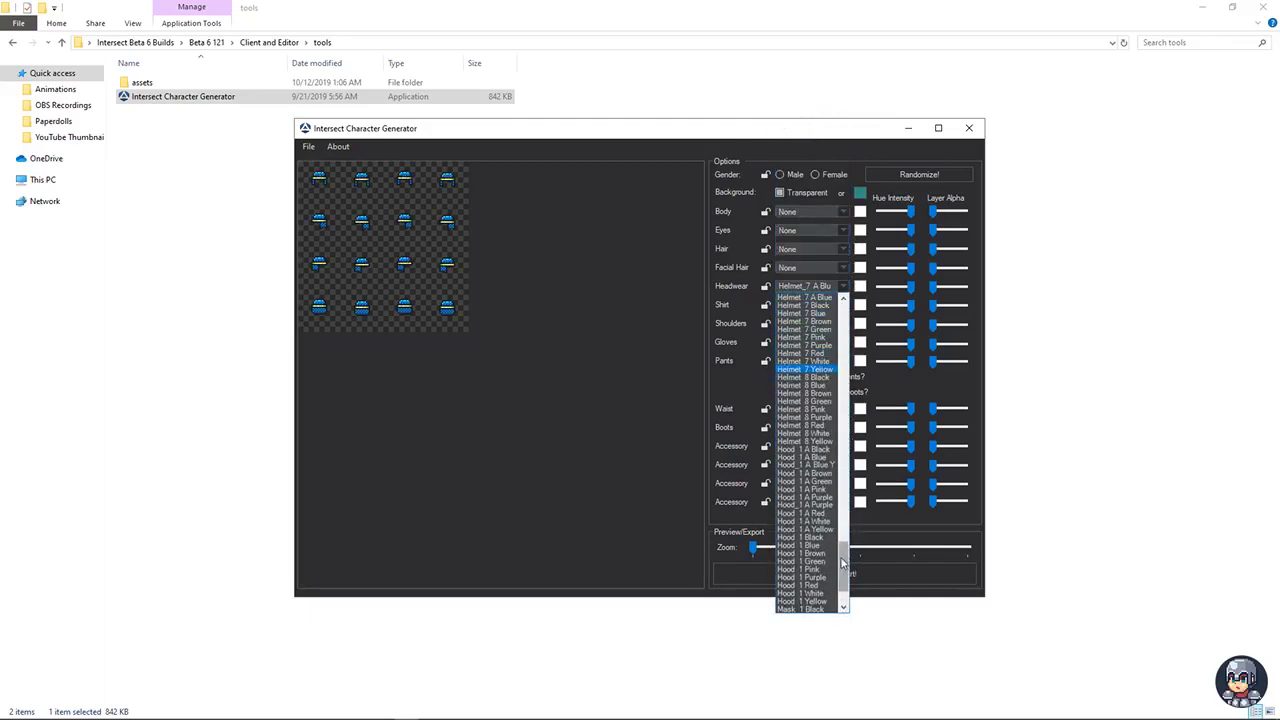
left_click_drag(843, 555, 845, 305)
left_click(792, 299)
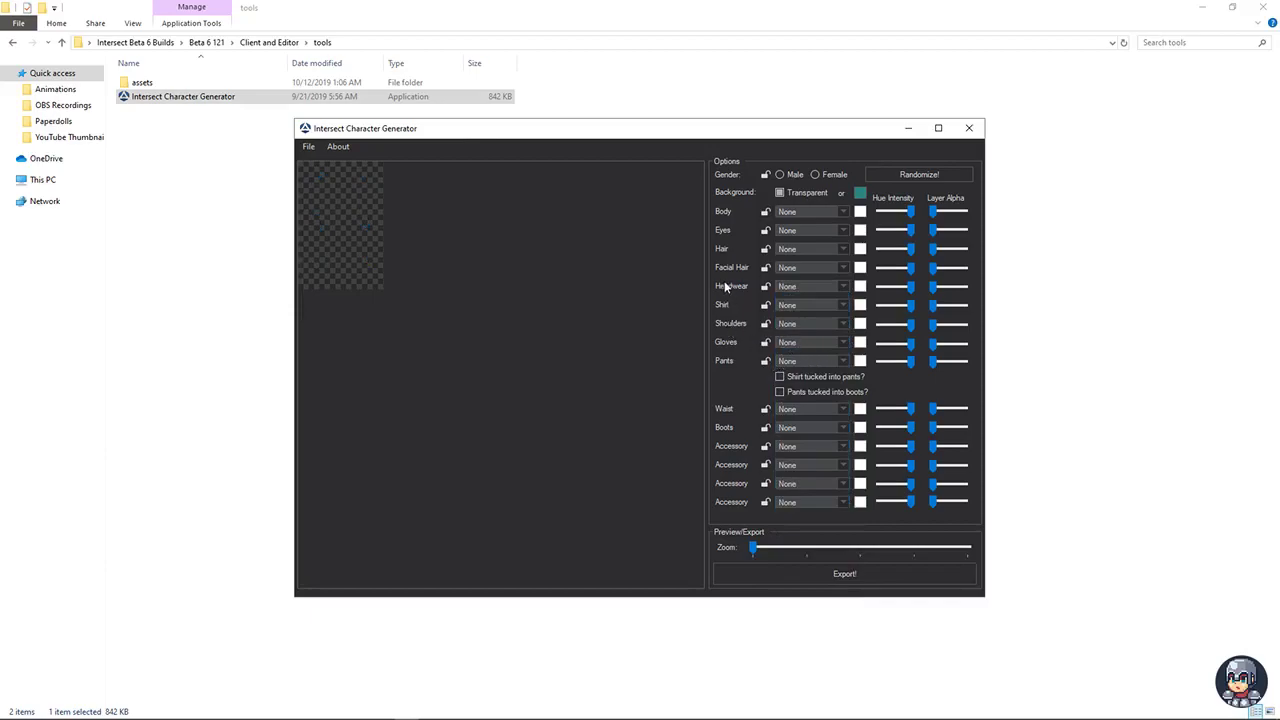
- Dress the sprite in Jumpsuite Blue, Shoulders_1 A, Gloves 1 Red and Belt 2 A Brown, shirt tucked in
left_click(809, 305)
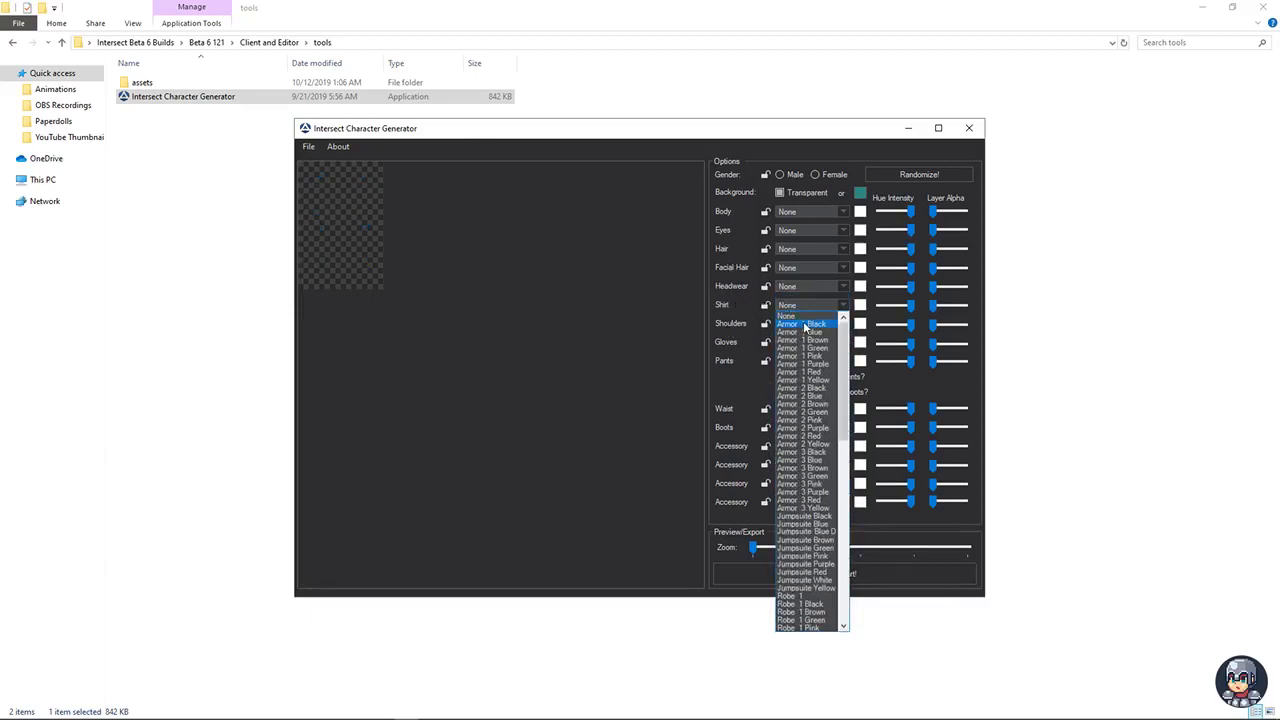
left_click(806, 523)
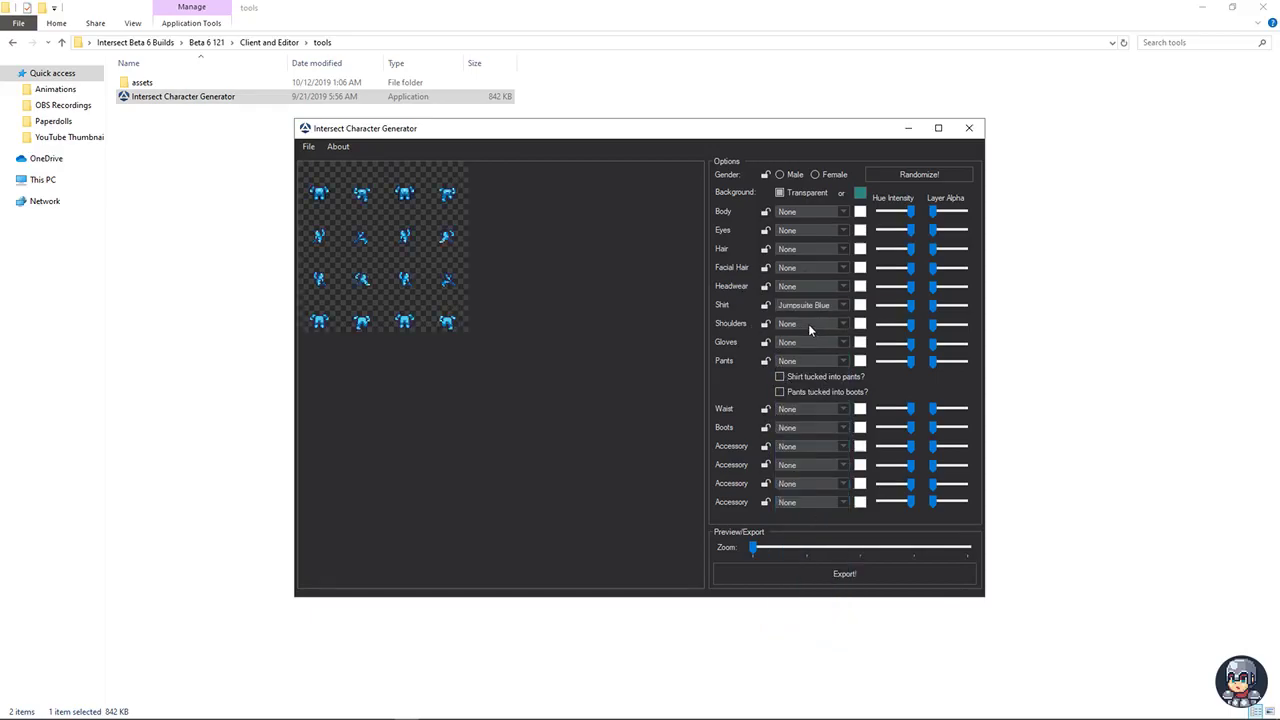
scroll(810, 330, "down", 1)
scroll(800, 345, "down", 1)
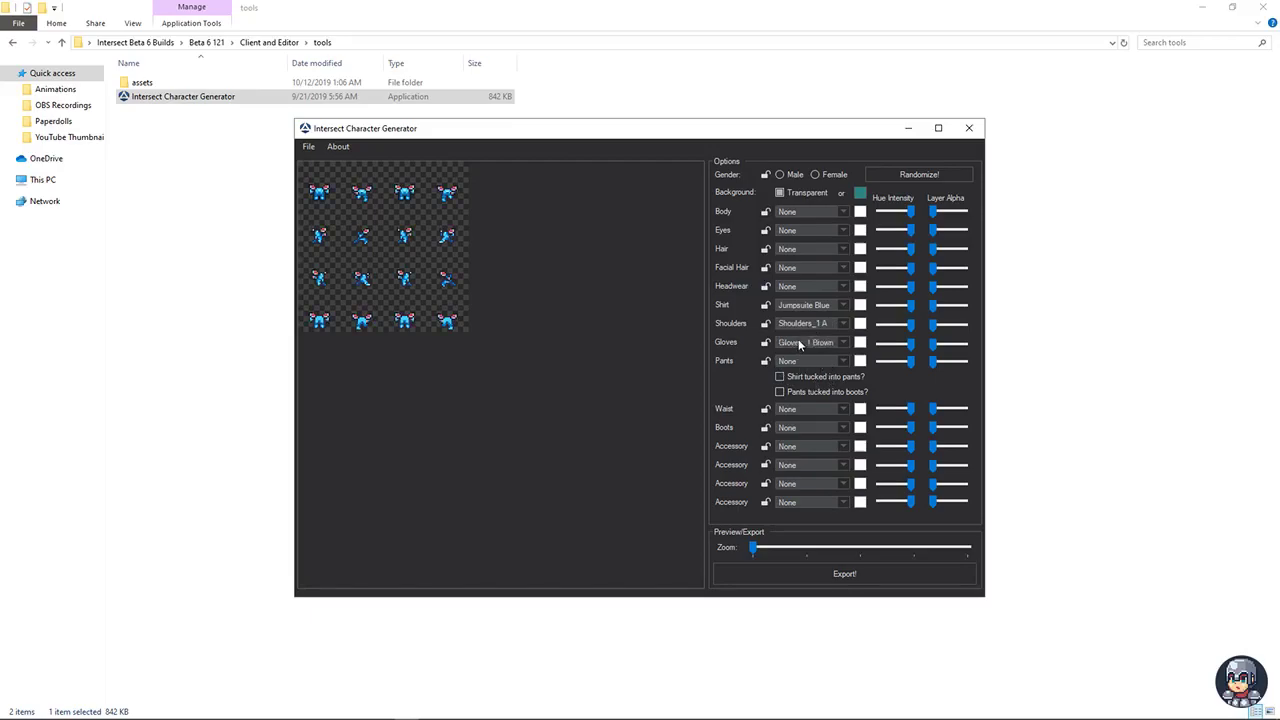
scroll(800, 345, "down", 2)
left_click(807, 375)
scroll(813, 363, "down", 2)
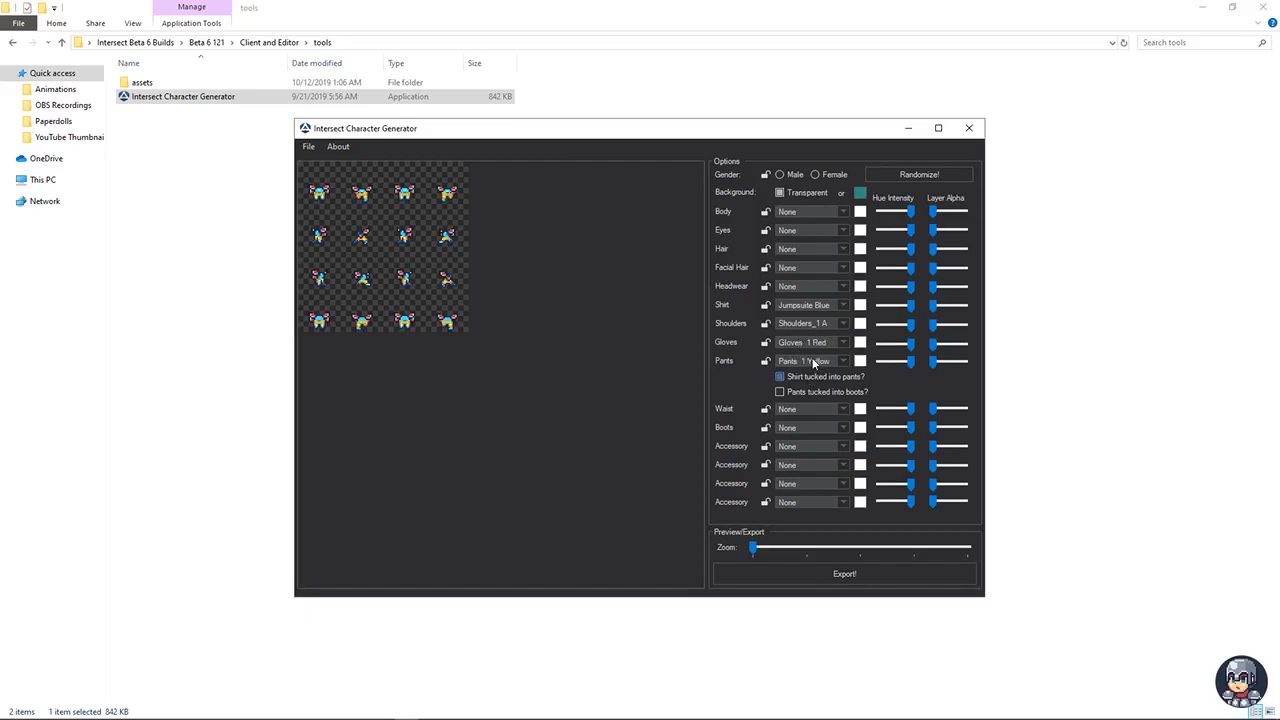
scroll(813, 363, "down", 1)
scroll(805, 412, "down", 1)
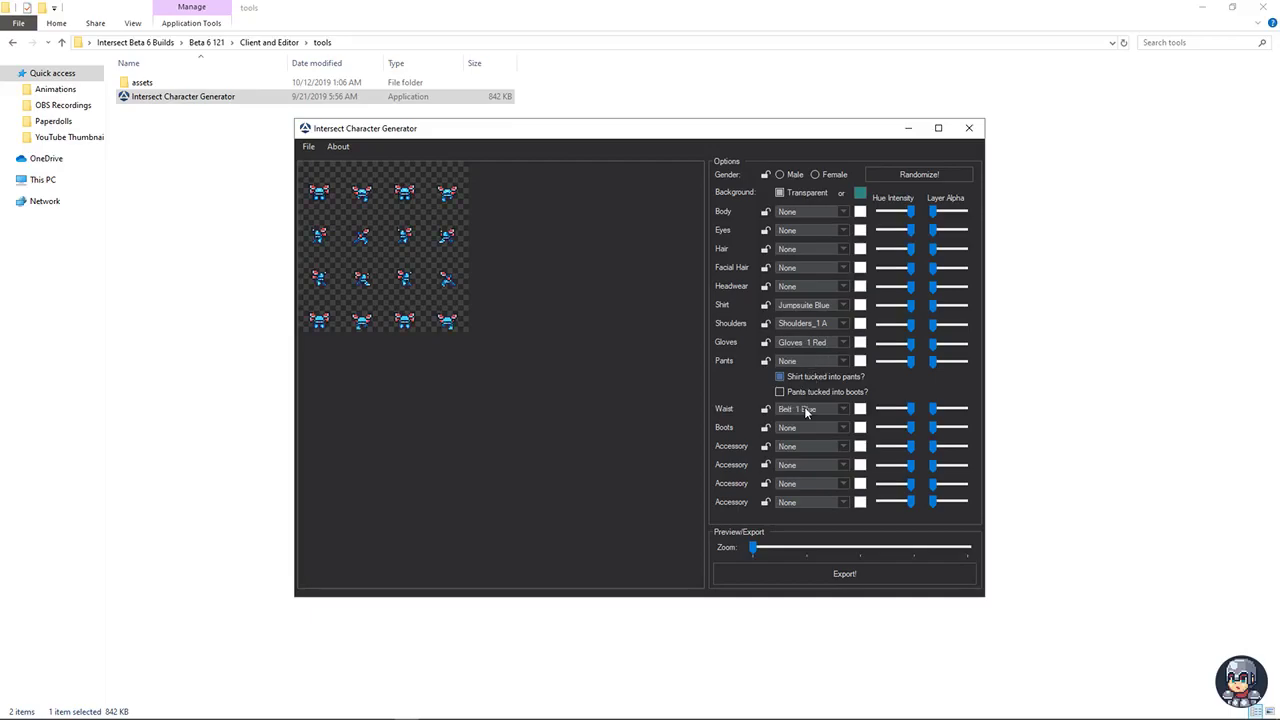
scroll(806, 410, "down", 1)
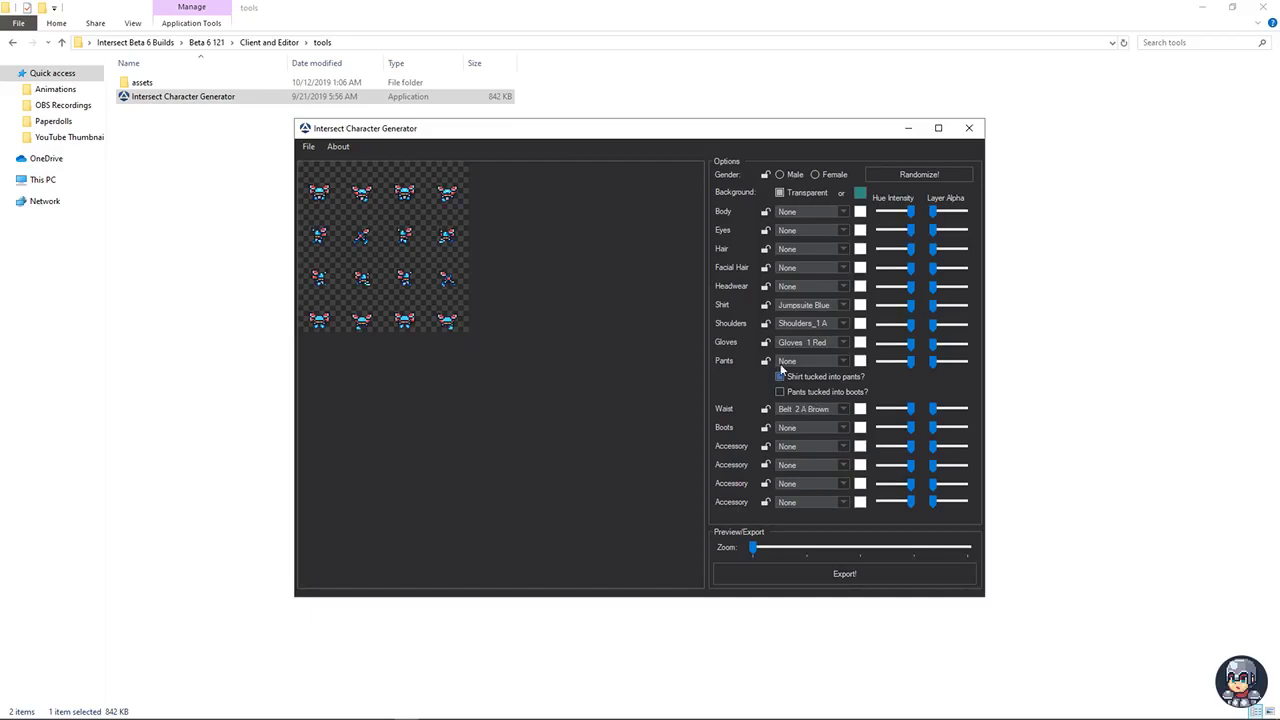